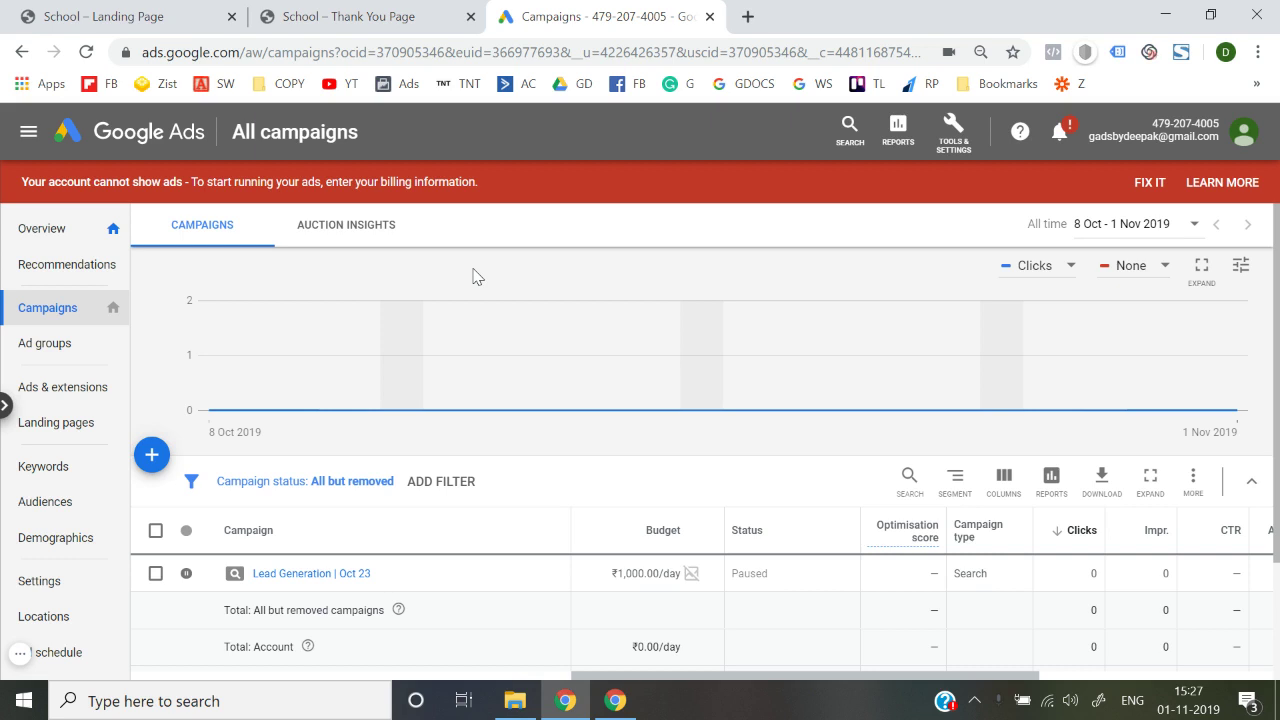
# Review the School landing page and the School thank you page from start to end.
pyautogui.rightClick(198, 10)
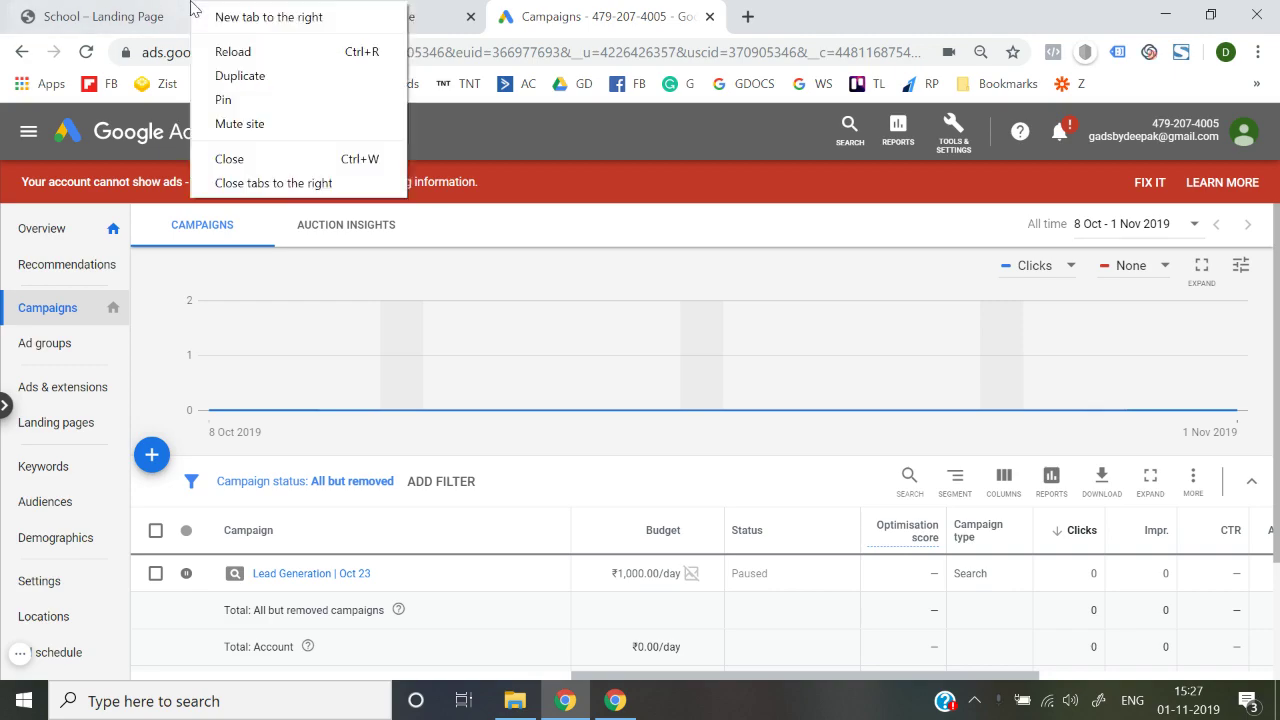
pyautogui.click(180, 12)
pyautogui.scroll(-20, 66, 522)
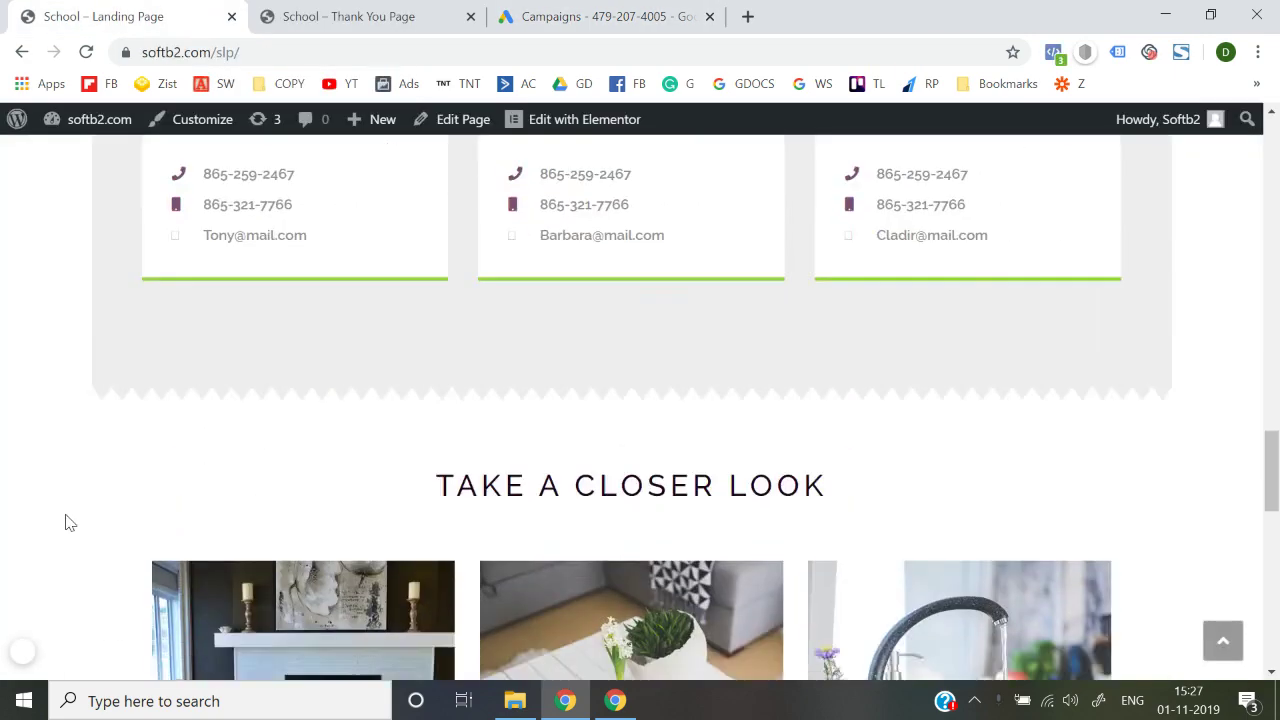
pyautogui.scroll(20, 66, 522)
pyautogui.scroll(5, 66, 522)
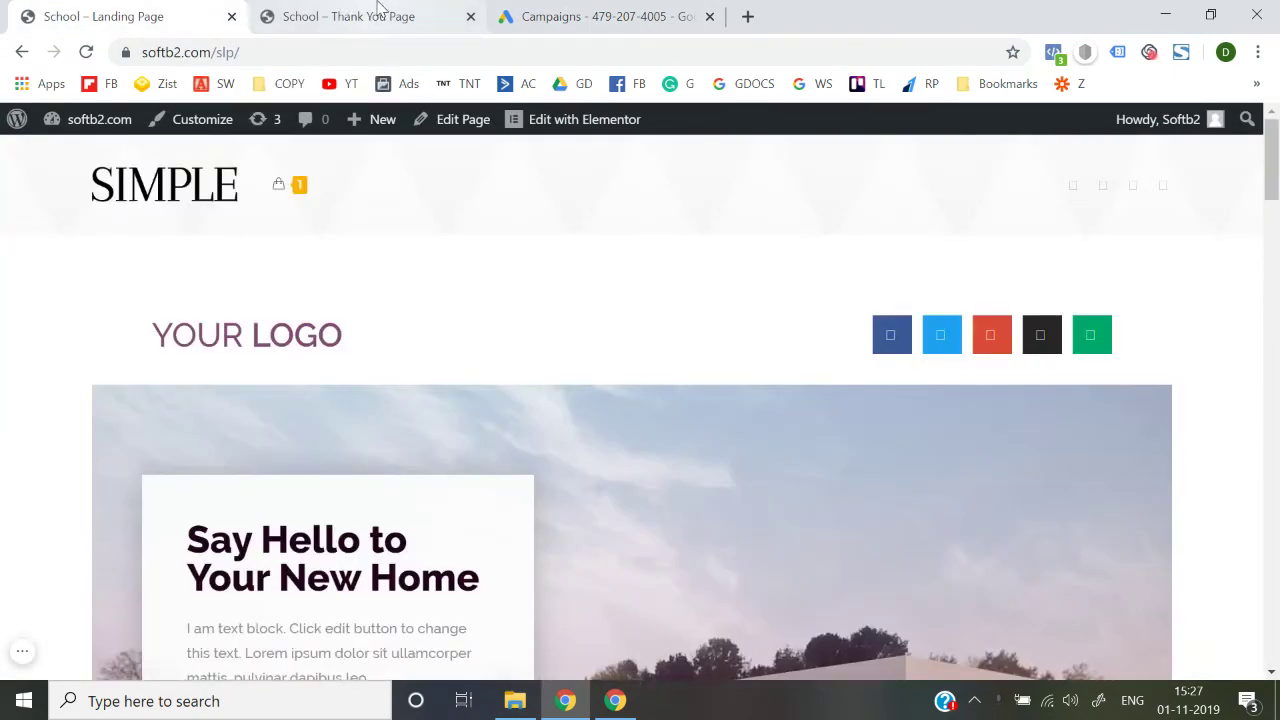
pyautogui.click(374, 14)
pyautogui.scroll(-5, 27, 464)
pyautogui.scroll(5, 27, 464)
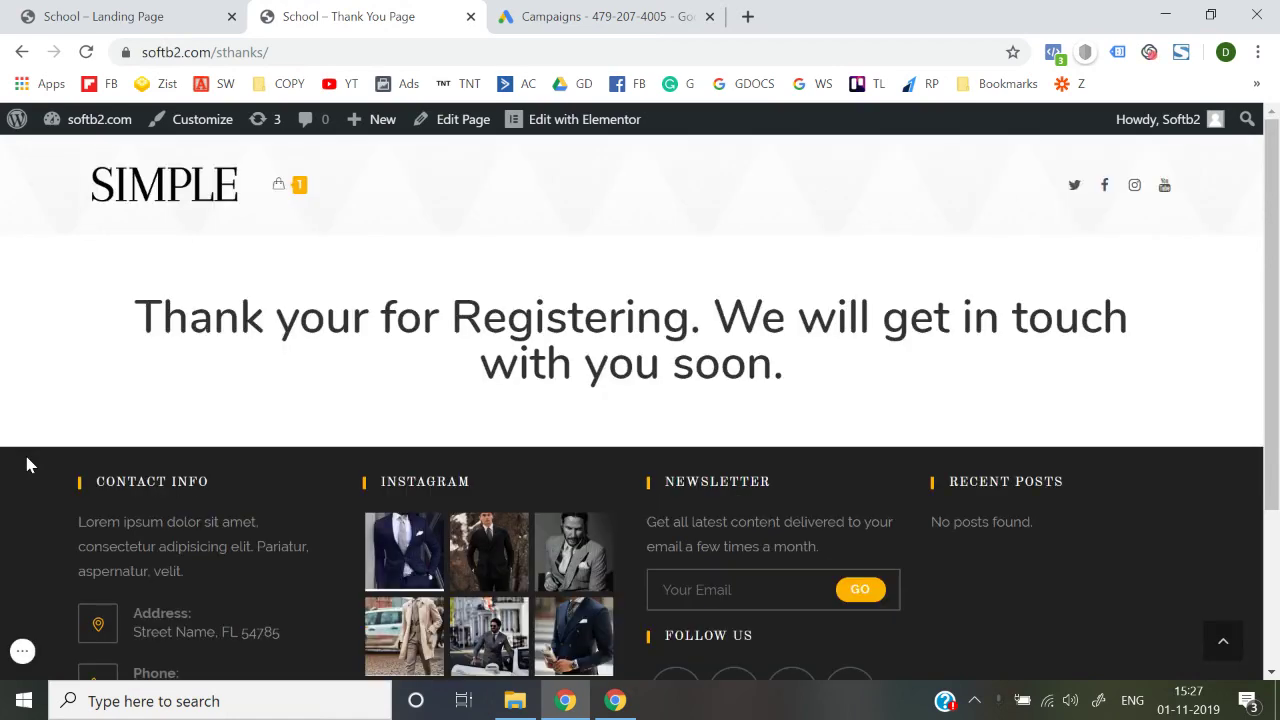
pyautogui.click(90, 16)
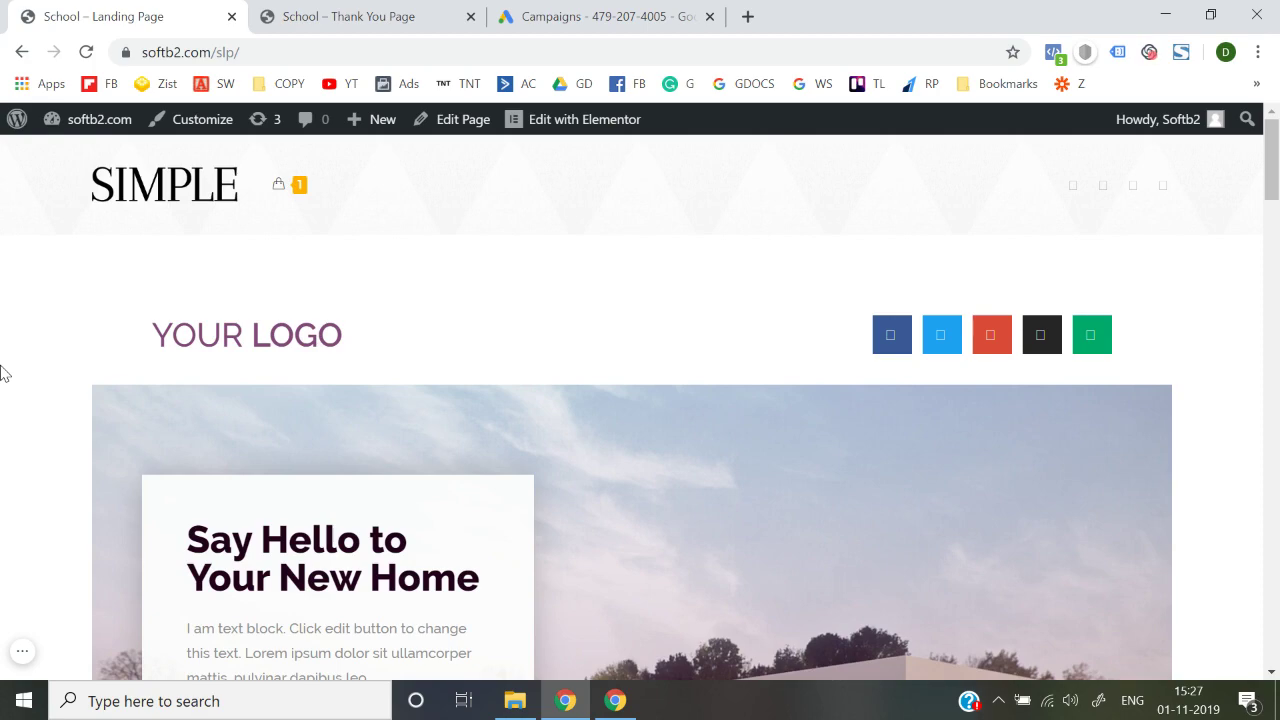
# Examine the landing page's sections down to the agents, compare it with the thank you page, and return to the Google Ads campaigns.
pyautogui.scroll(-8, 2, 373)
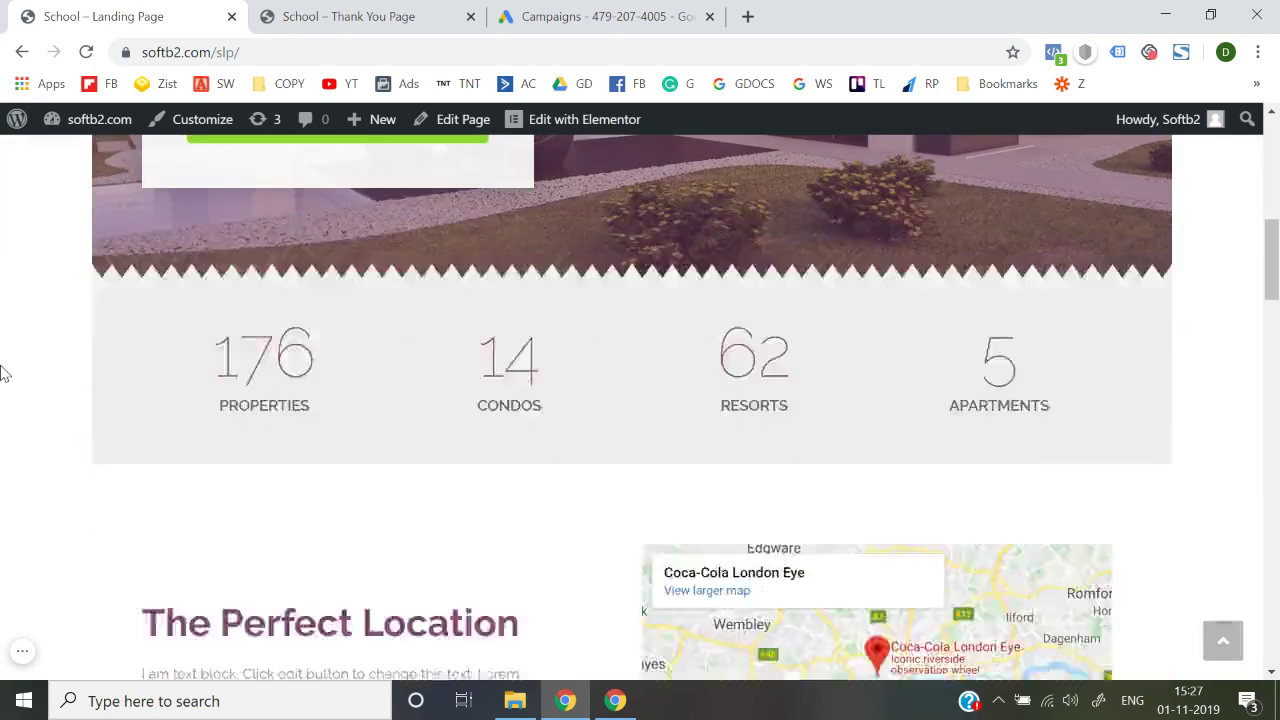
pyautogui.scroll(3, 2, 373)
pyautogui.scroll(-6, 2, 373)
pyautogui.scroll(-12, 2, 373)
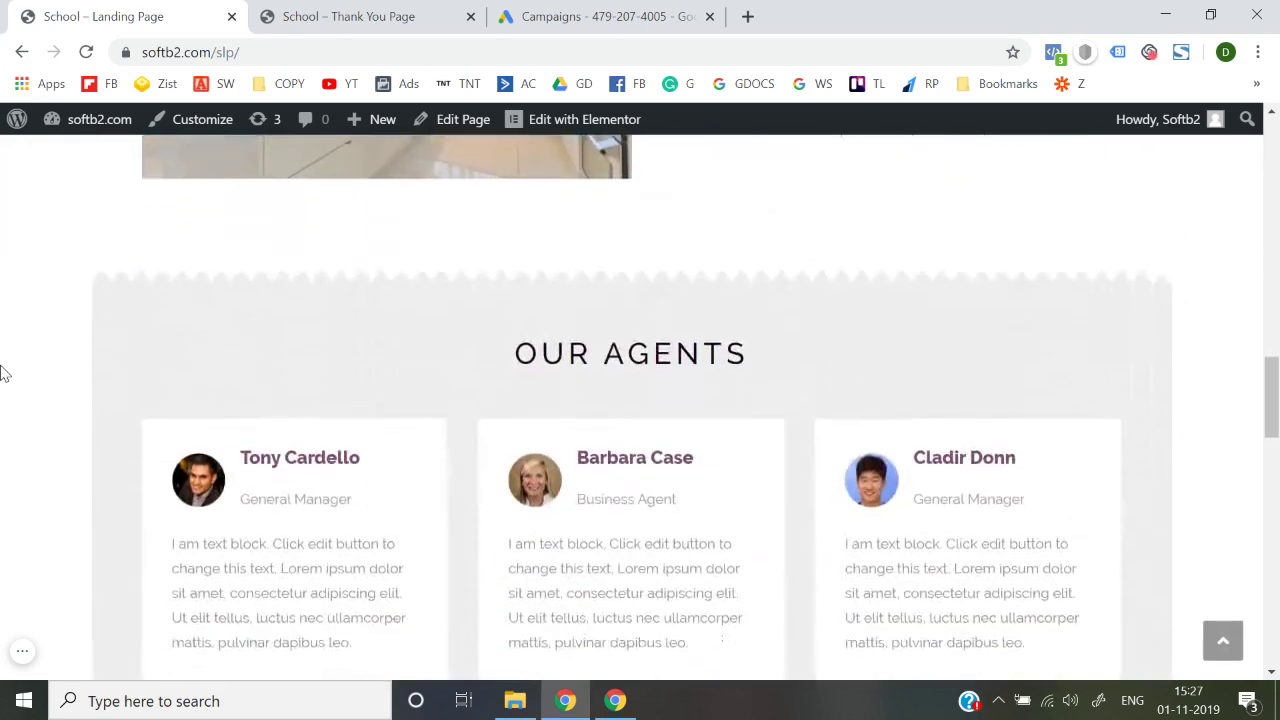
pyautogui.scroll(20, 2, 373)
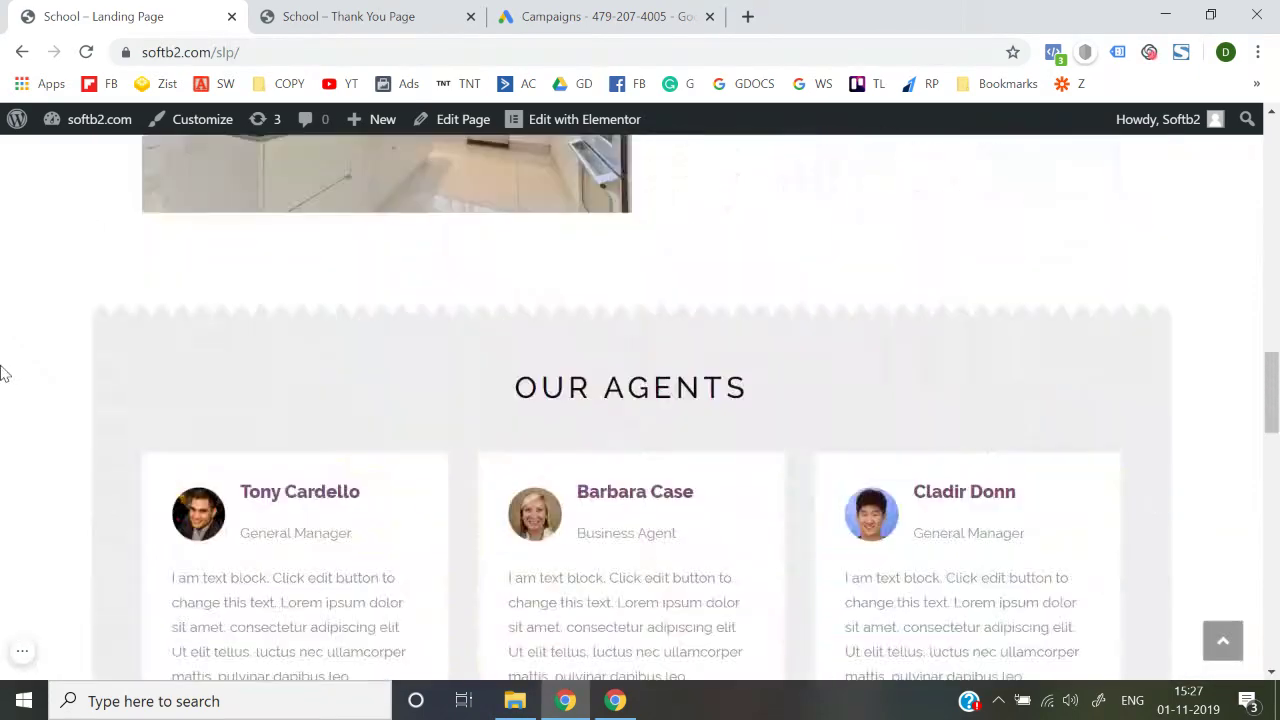
pyautogui.hotkey('ctrl', 'Tab')
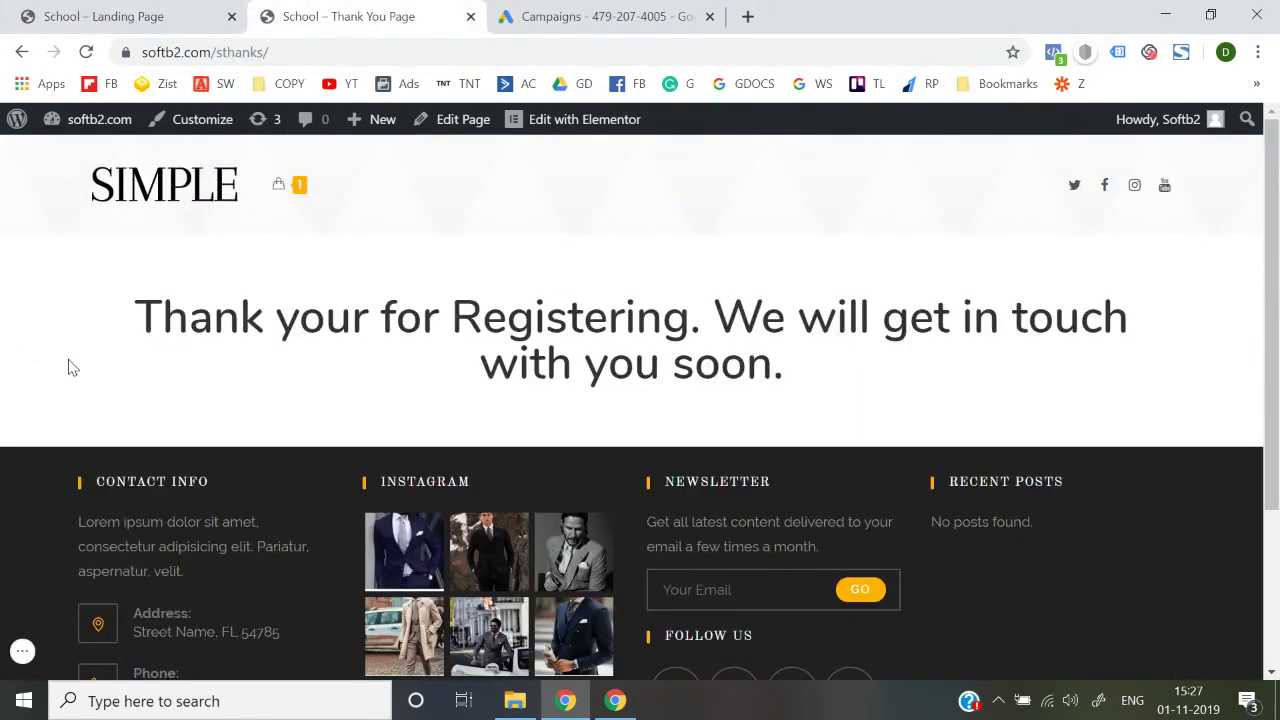
pyautogui.click(190, 10)
pyautogui.click(352, 10)
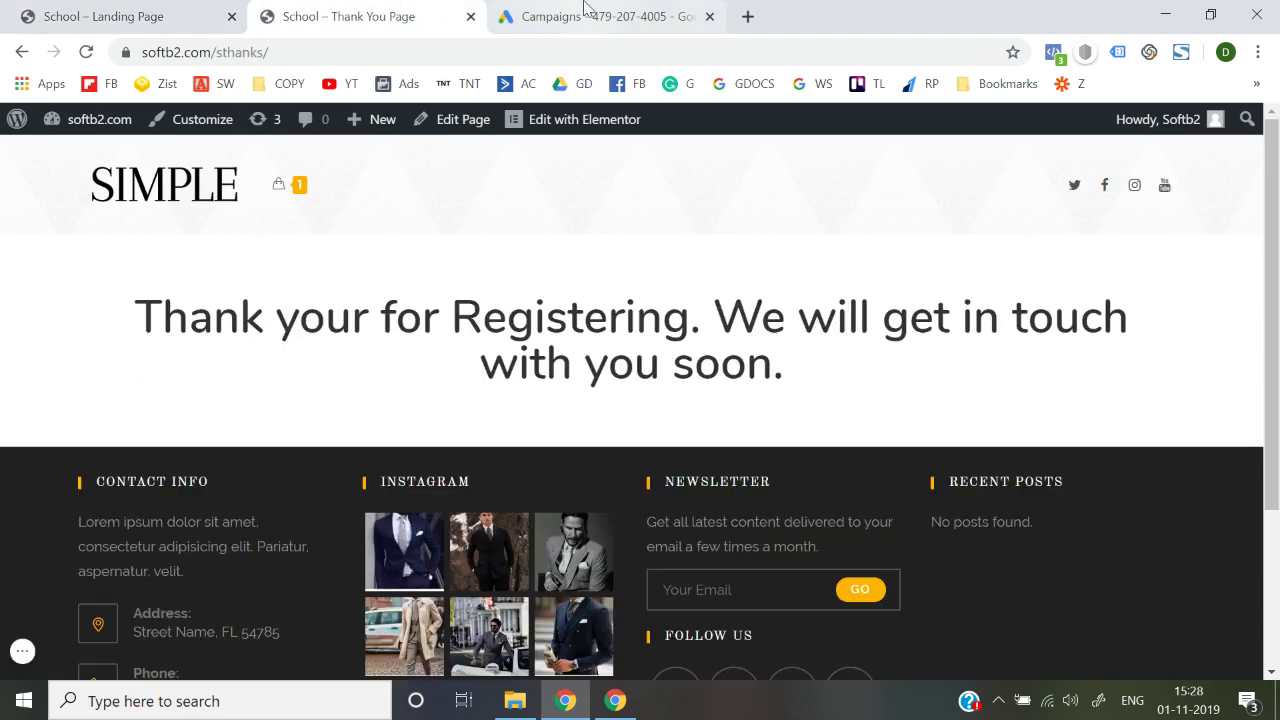
pyautogui.click(590, 16)
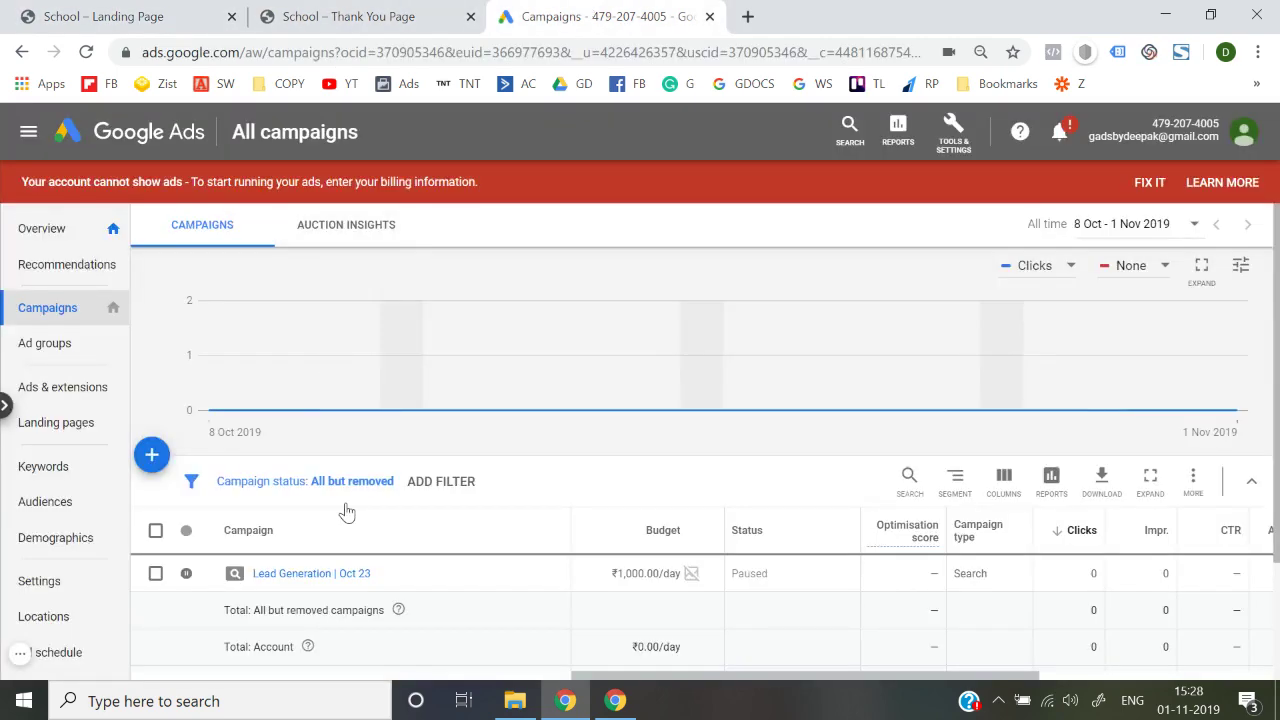
pyautogui.click(180, 14)
pyautogui.click(406, 14)
pyautogui.click(633, 10)
# Get new keyword ideas for "school in gurgaon" with Keyword Planner, starting from keywords.
pyautogui.moveTo(714, 345)
pyautogui.click(948, 152)
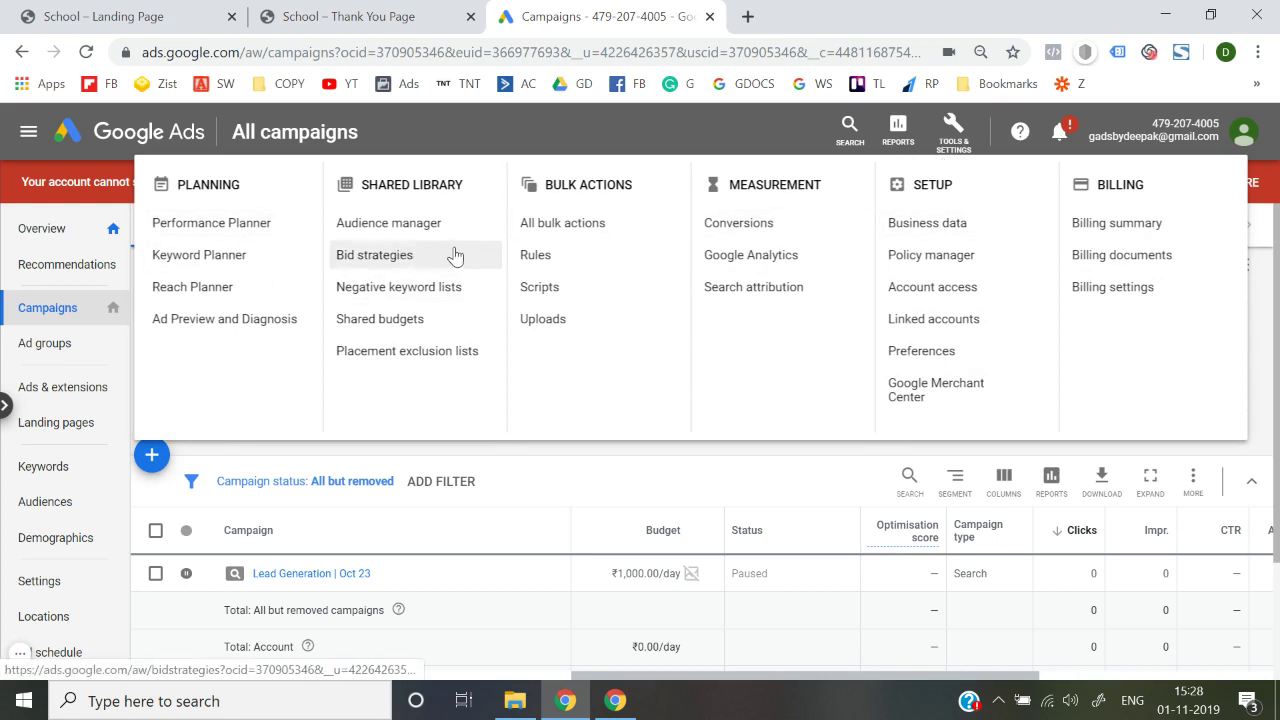
pyautogui.click(262, 258)
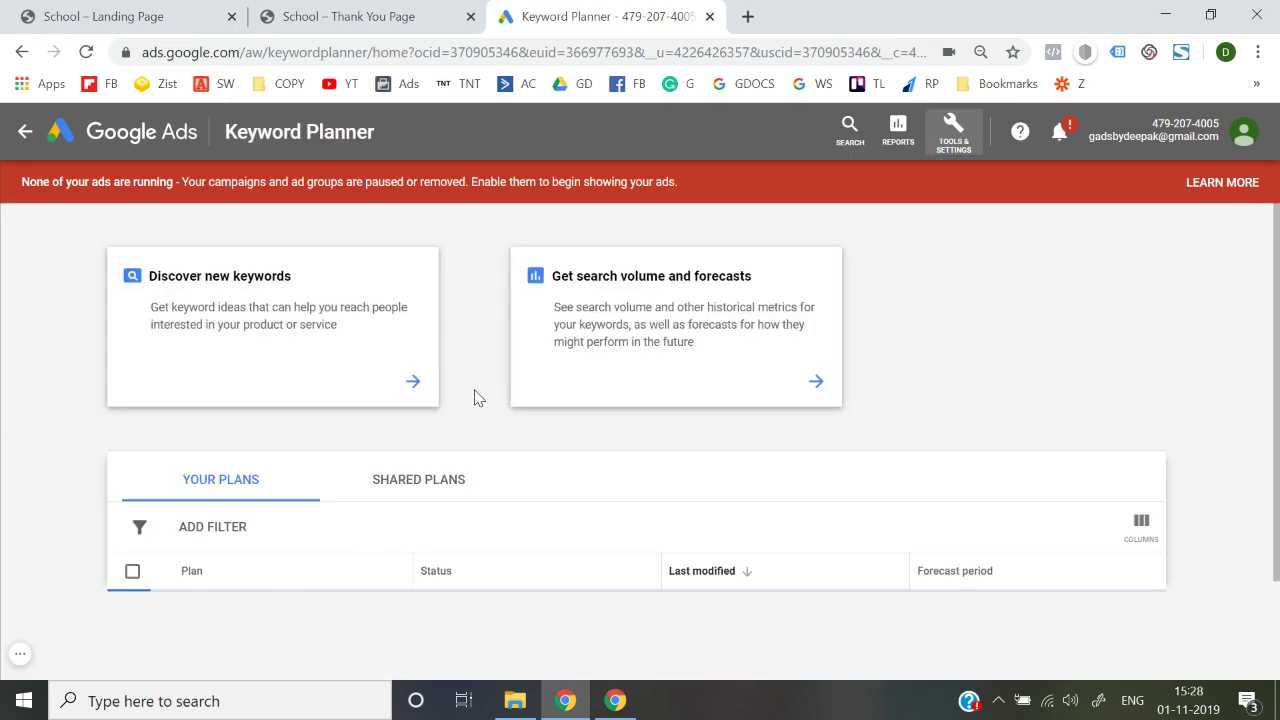
pyautogui.click(265, 333)
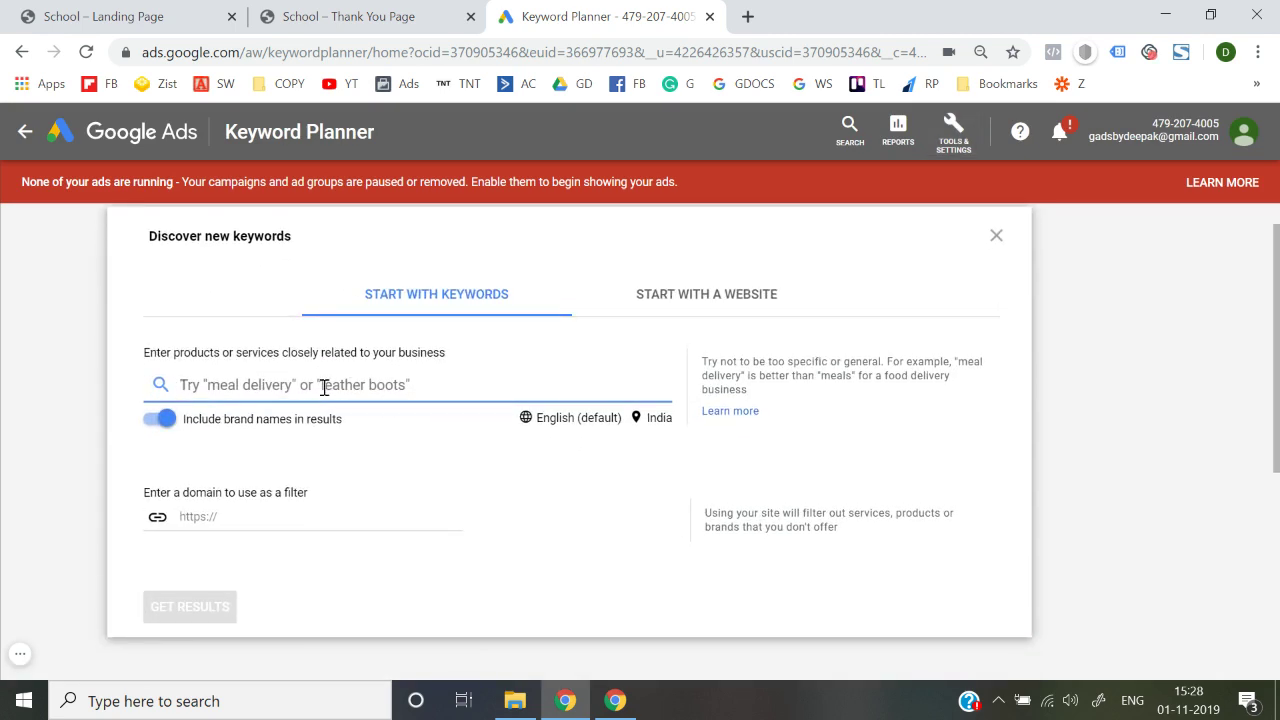
pyautogui.write('school')
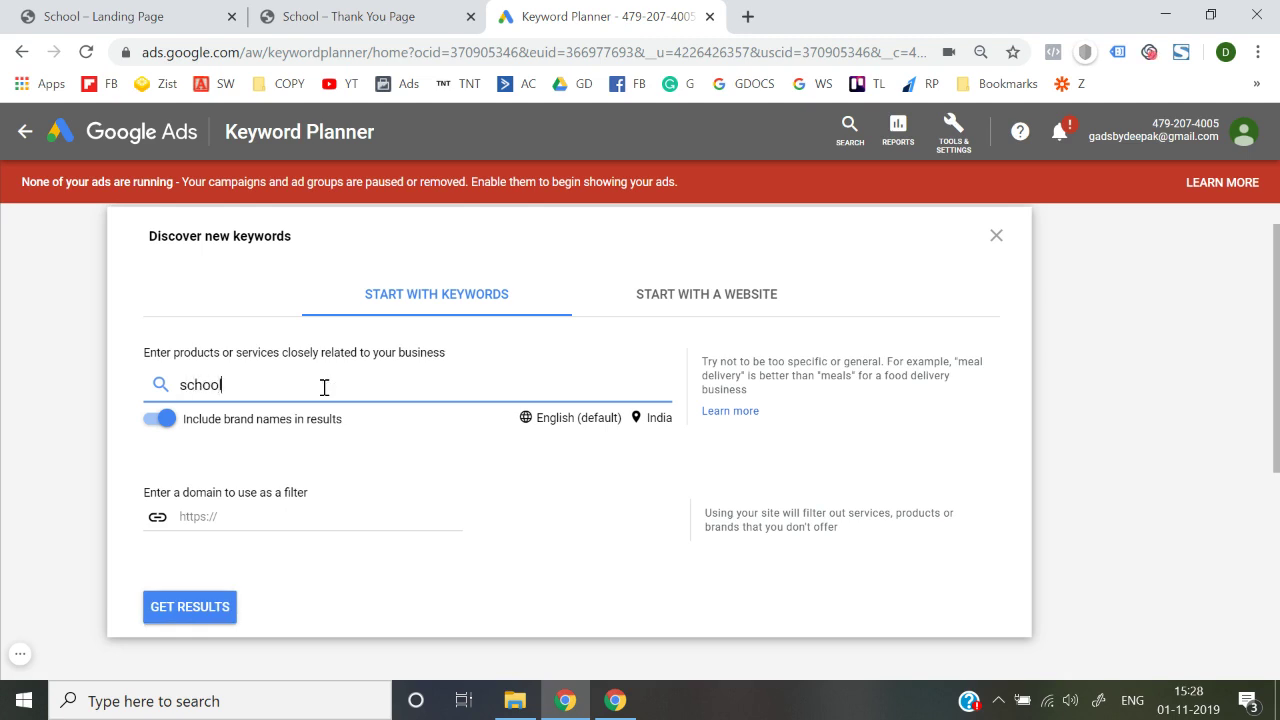
pyautogui.write(' in gurgaon')
pyautogui.press('Return')
pyautogui.click(206, 609)
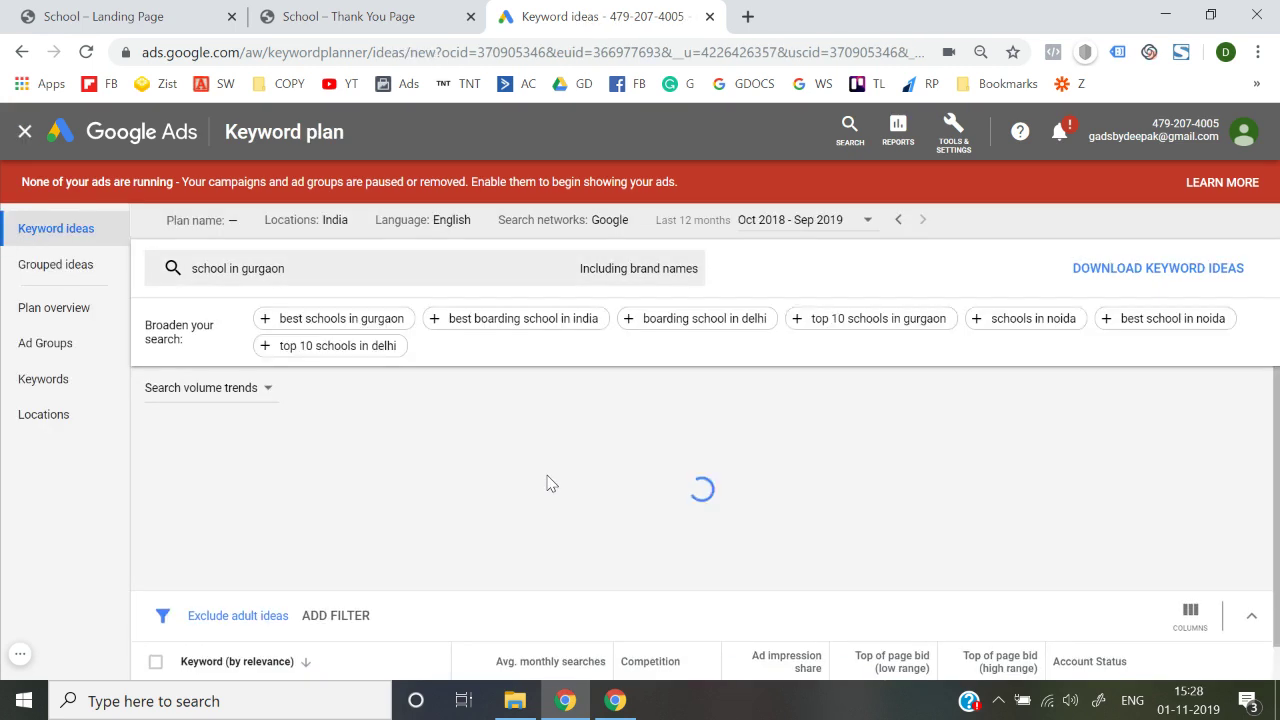
# Examine the first keyword ideas, comparing generic terms such as "best schools in gurgaon" with names of individual schools.
pyautogui.scroll(-1, 530, 500)
pyautogui.scroll(3, 517, 511)
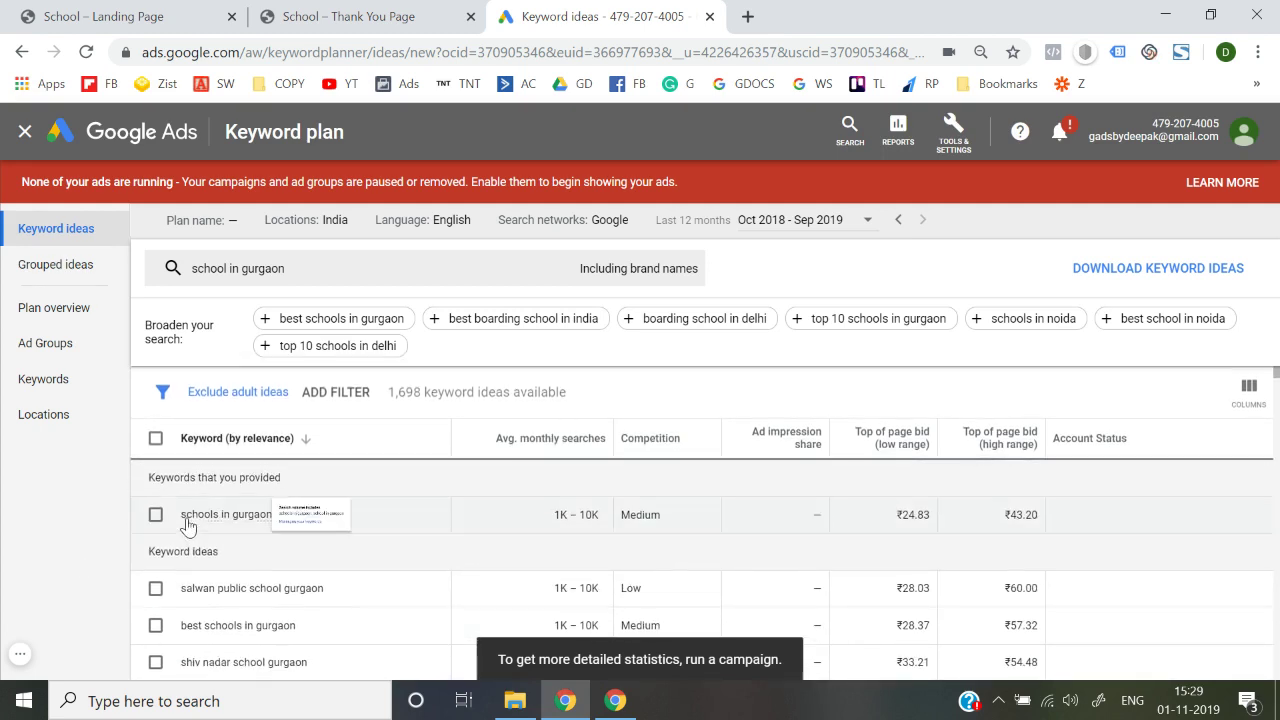
pyautogui.moveTo(226, 514)
pyautogui.scroll(-1, 400, 530)
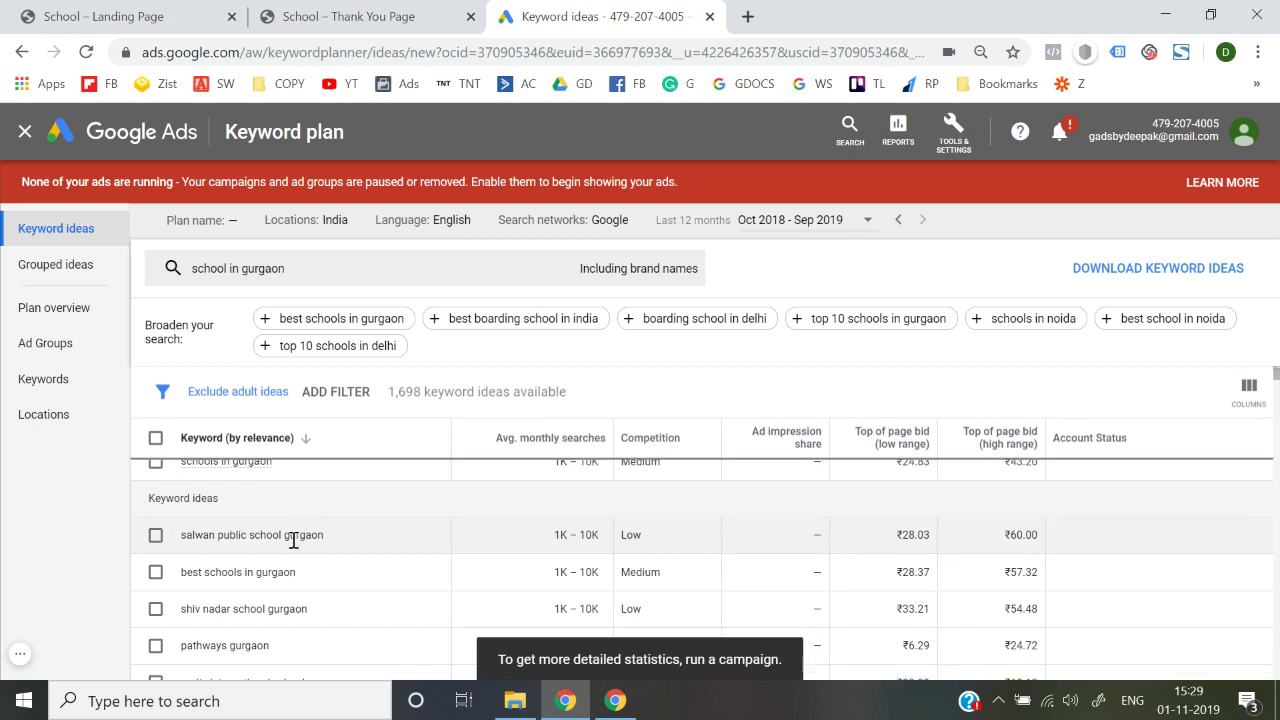
pyautogui.tripleClick(266, 572)
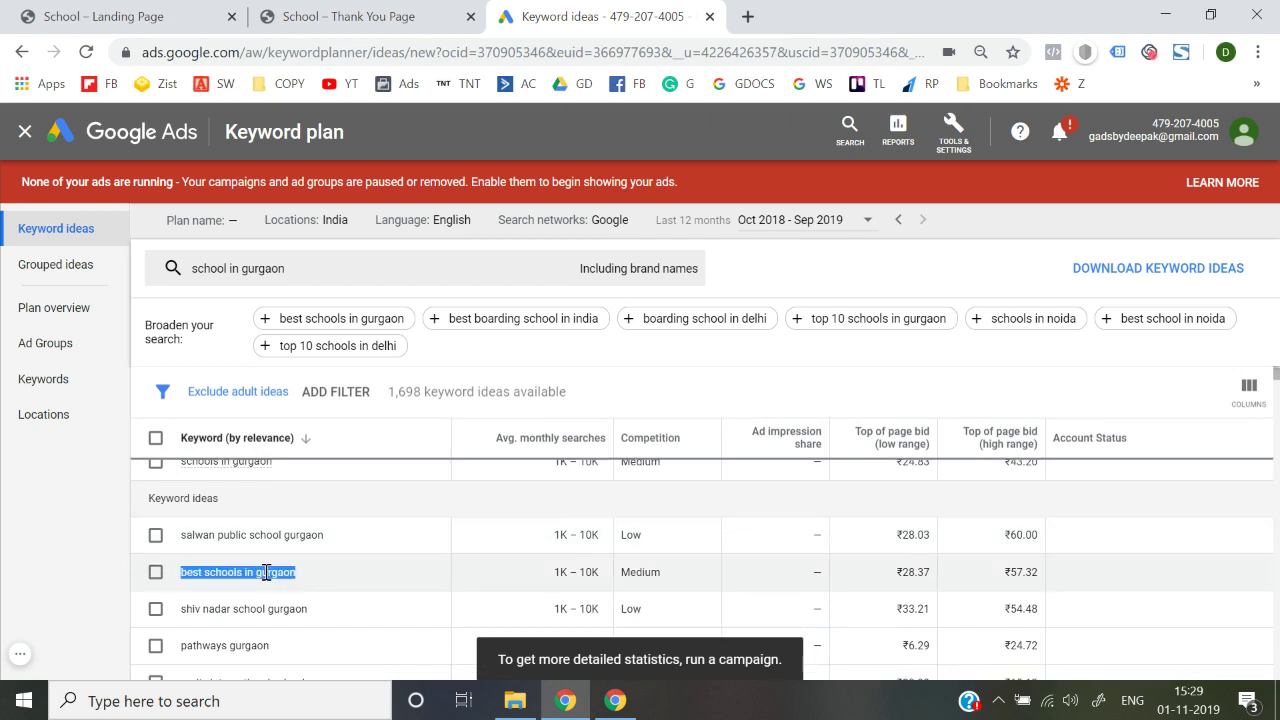
pyautogui.scroll(-1, 266, 572)
pyautogui.tripleClick(266, 572)
pyautogui.scroll(-1, 264, 576)
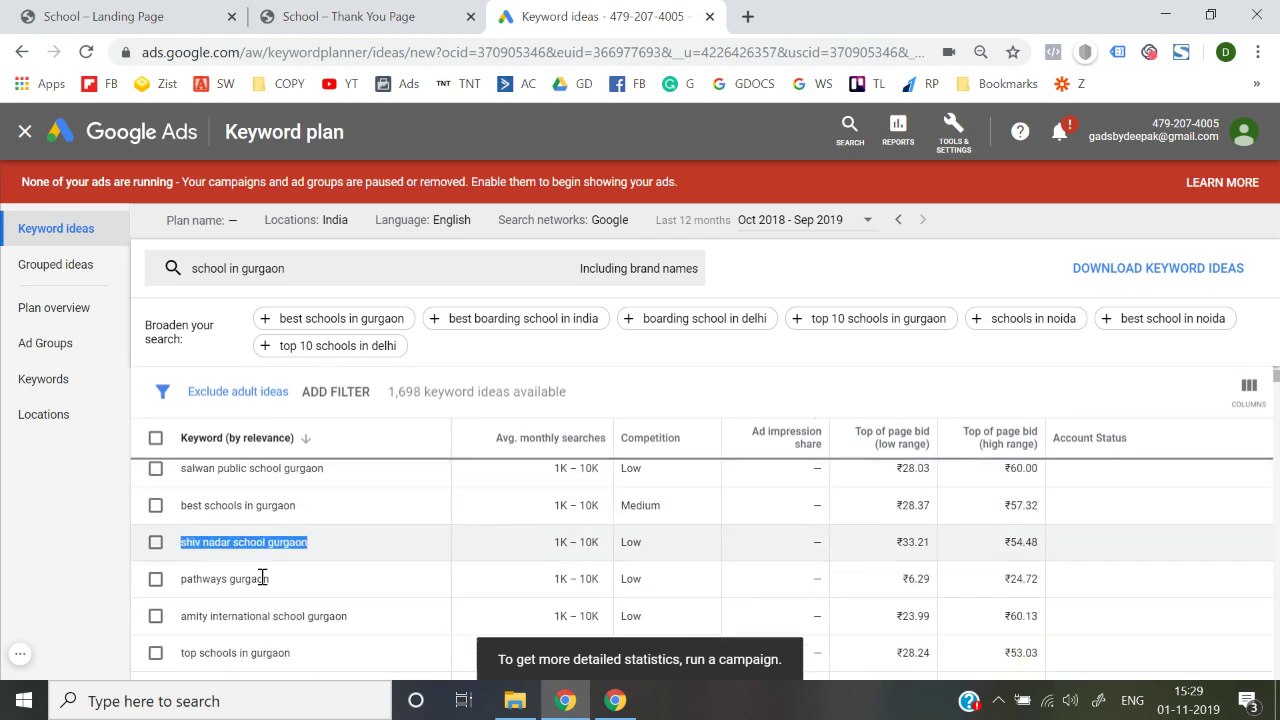
pyautogui.scroll(-1, 254, 614)
pyautogui.click(253, 610)
pyautogui.tripleClick(253, 610)
pyautogui.scroll(-1, 256, 609)
pyautogui.scroll(-2, 258, 608)
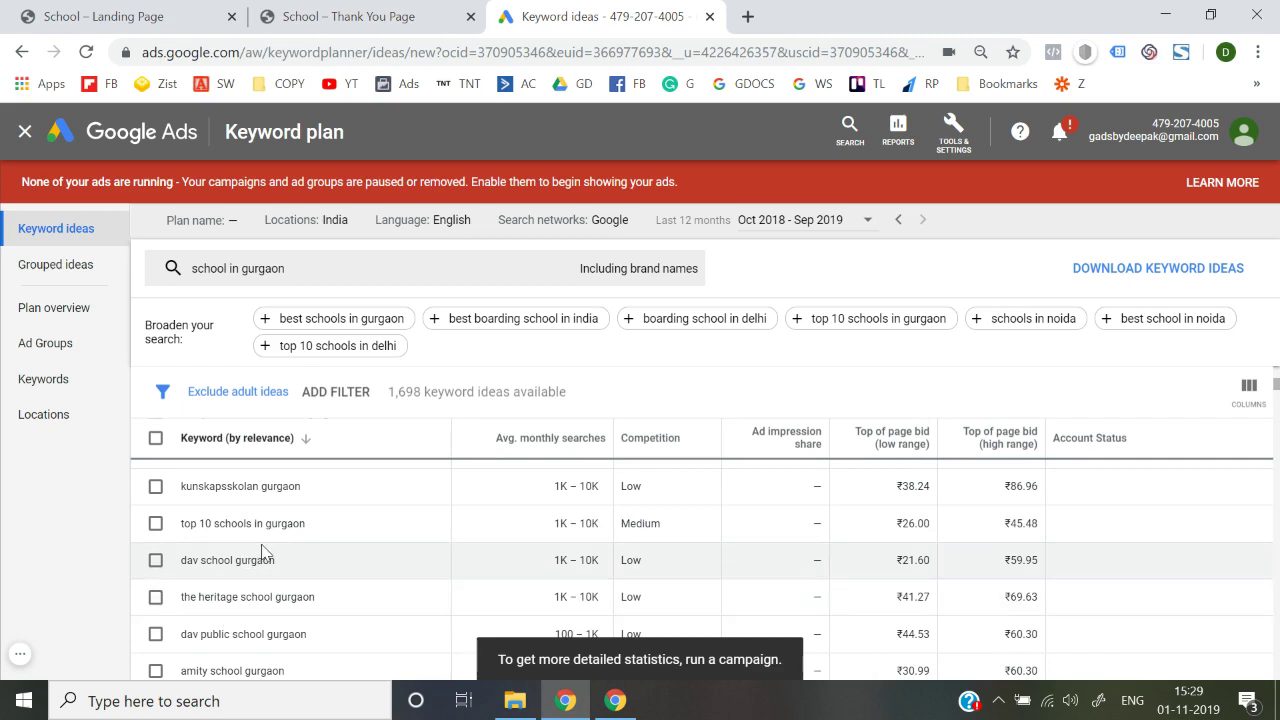
# Read further down the keyword ideas for more generic school searches, such as "list of schools in gurgaon" and "international schools in gurgaon".
pyautogui.scroll(-1, 257, 605)
pyautogui.scroll(-1, 257, 610)
pyautogui.scroll(-3, 257, 617)
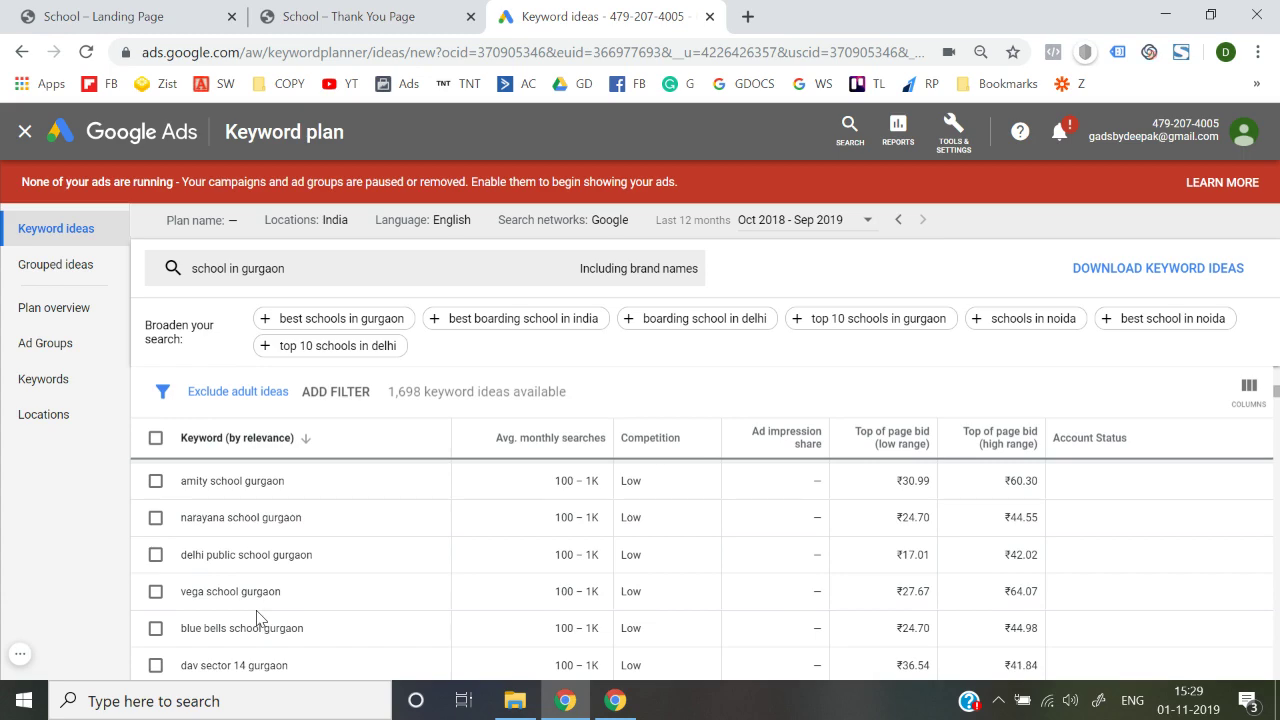
pyautogui.scroll(-5, 257, 615)
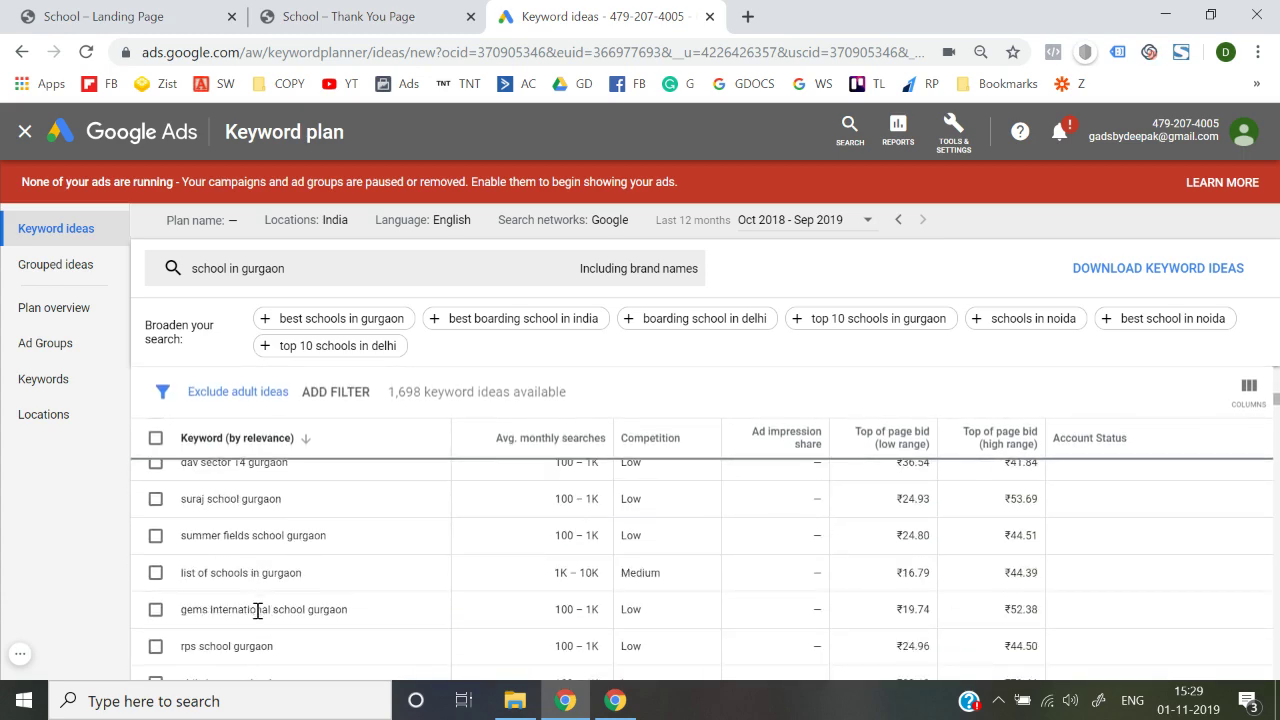
pyautogui.scroll(-3, 280, 571)
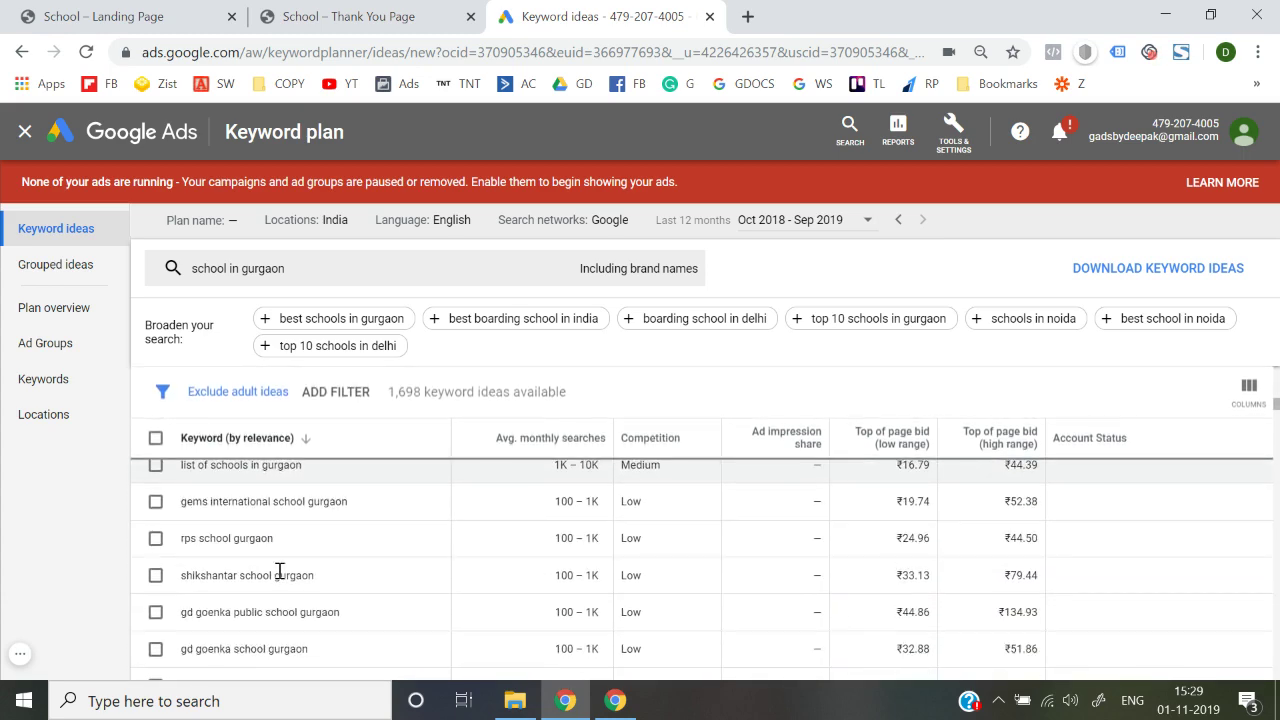
pyautogui.scroll(-6, 280, 571)
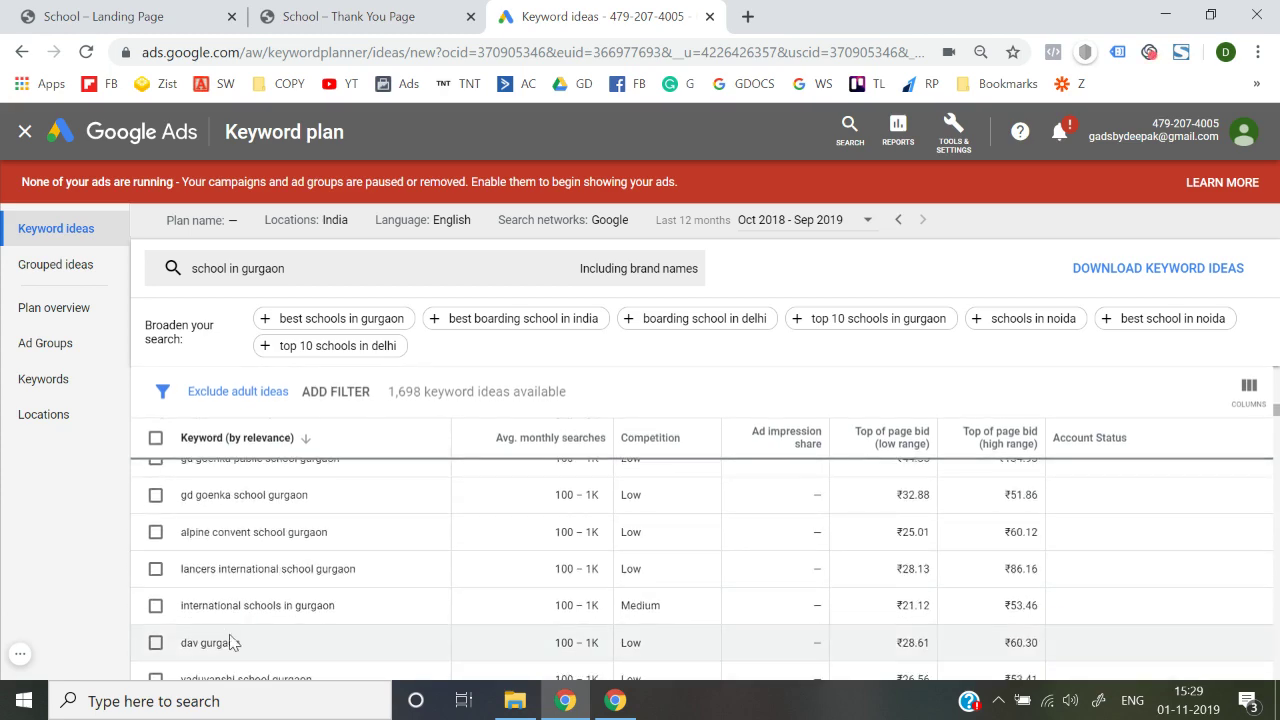
pyautogui.scroll(-5, 229, 637)
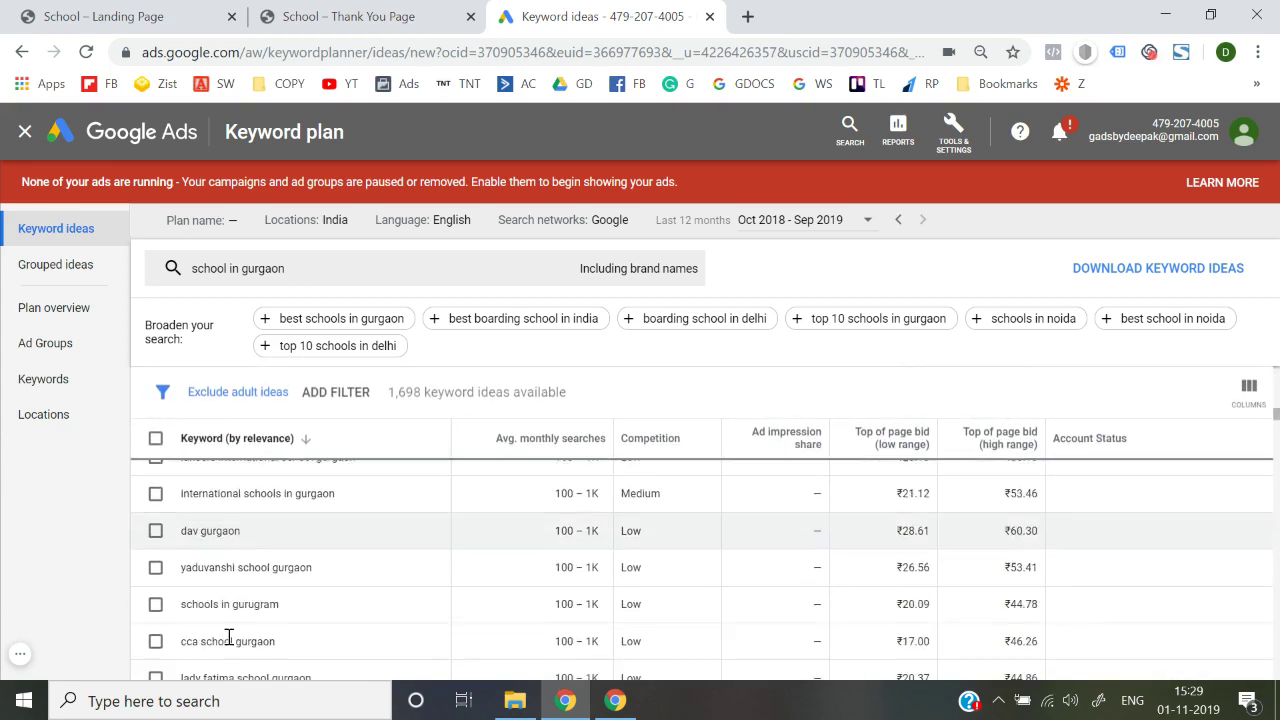
pyautogui.scroll(-6, 229, 637)
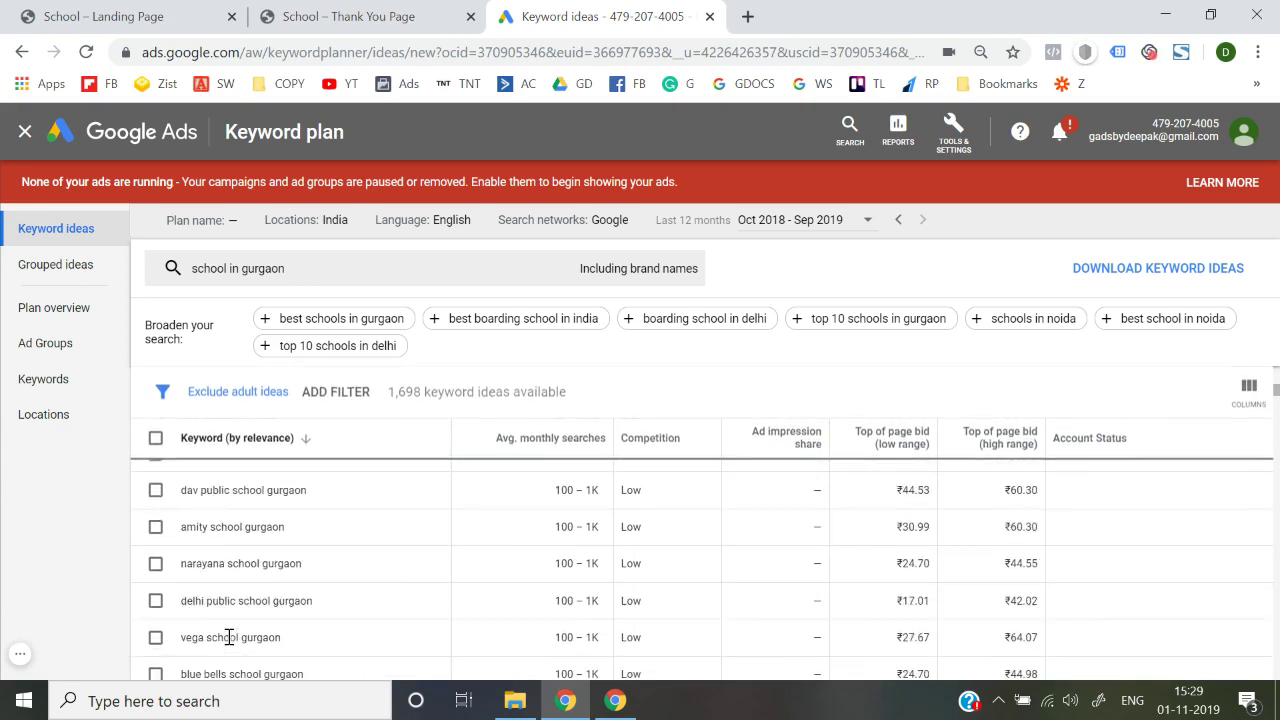
pyautogui.scroll(-1, 229, 642)
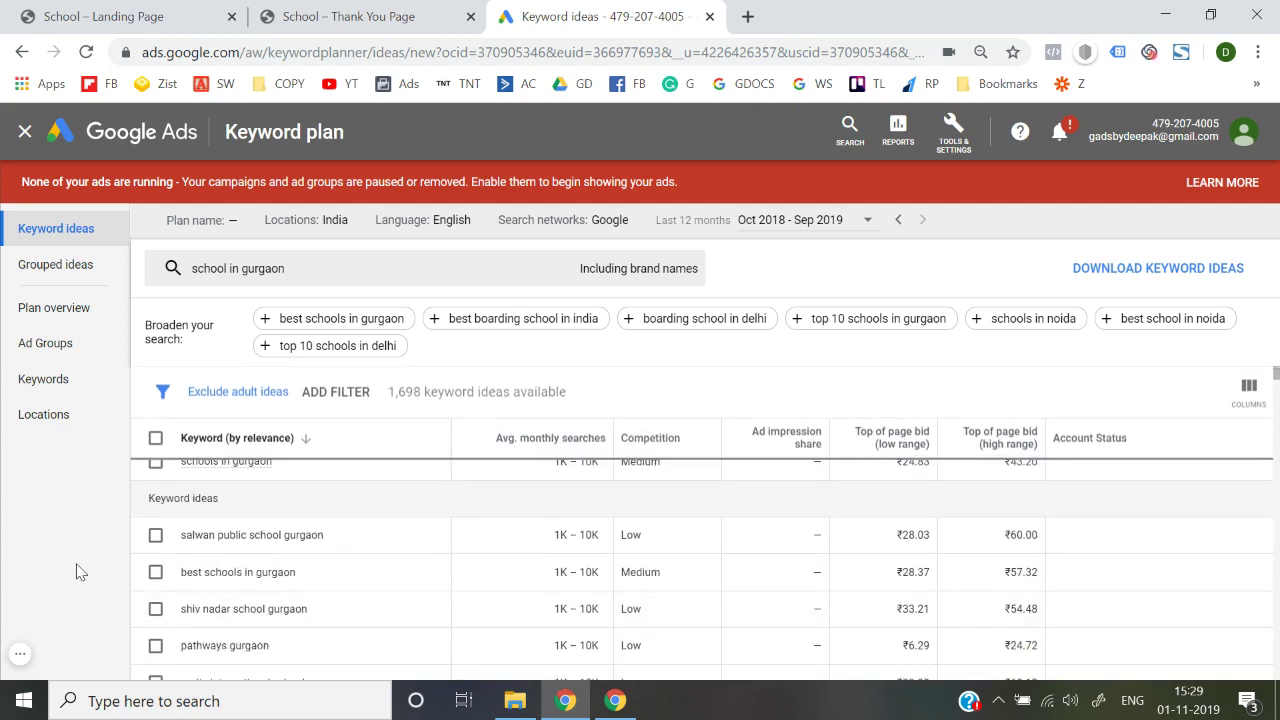
# Recheck the start of the keyword ideas, highlighting the generic terms "best schools in gurgaon" and "top schools in gurgaon".
pyautogui.tripleClick(233, 572)
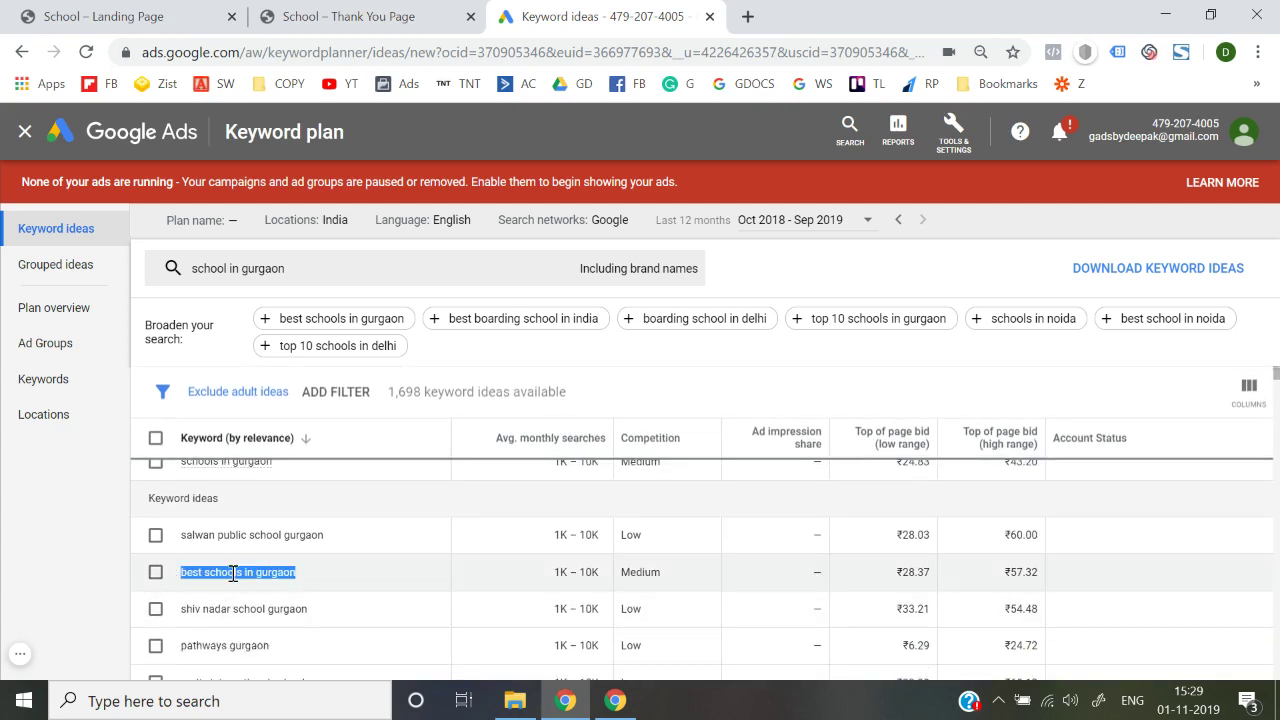
pyautogui.scroll(-1, 233, 575)
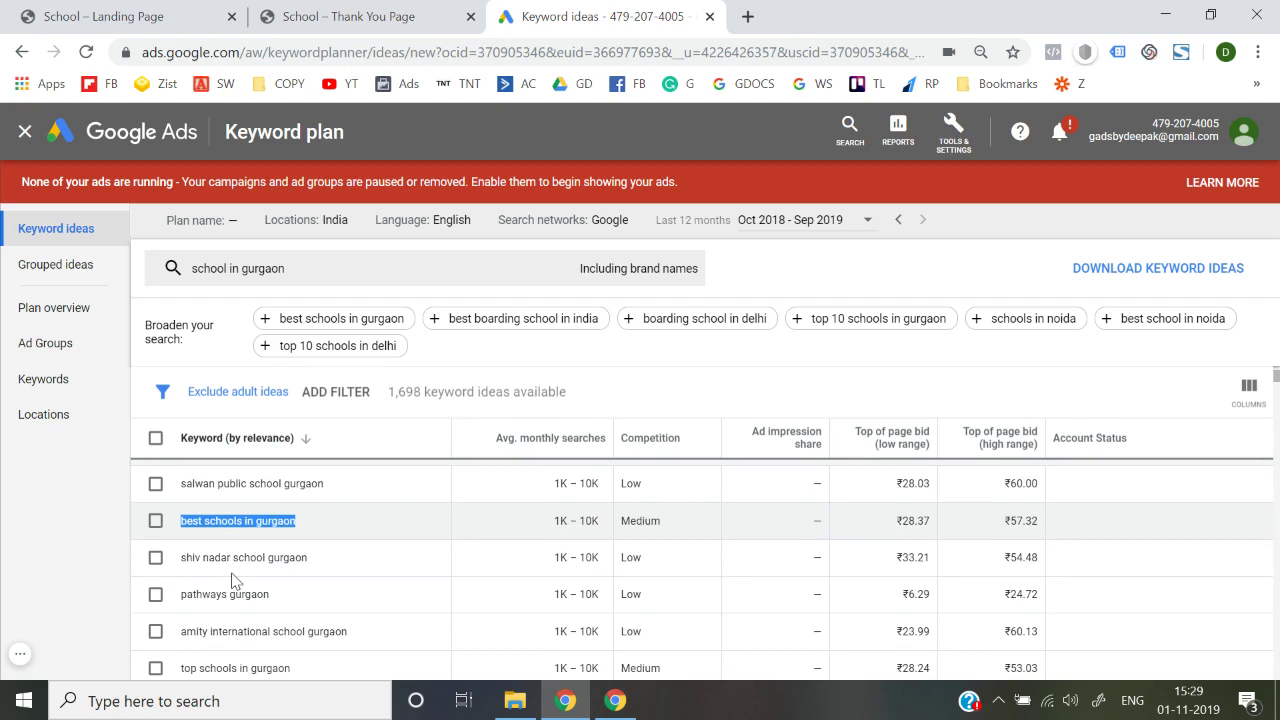
pyautogui.scroll(-2, 233, 580)
pyautogui.doubleClick(236, 585)
pyautogui.tripleClick(236, 585)
pyautogui.scroll(2, 240, 570)
pyautogui.scroll(2, 248, 552)
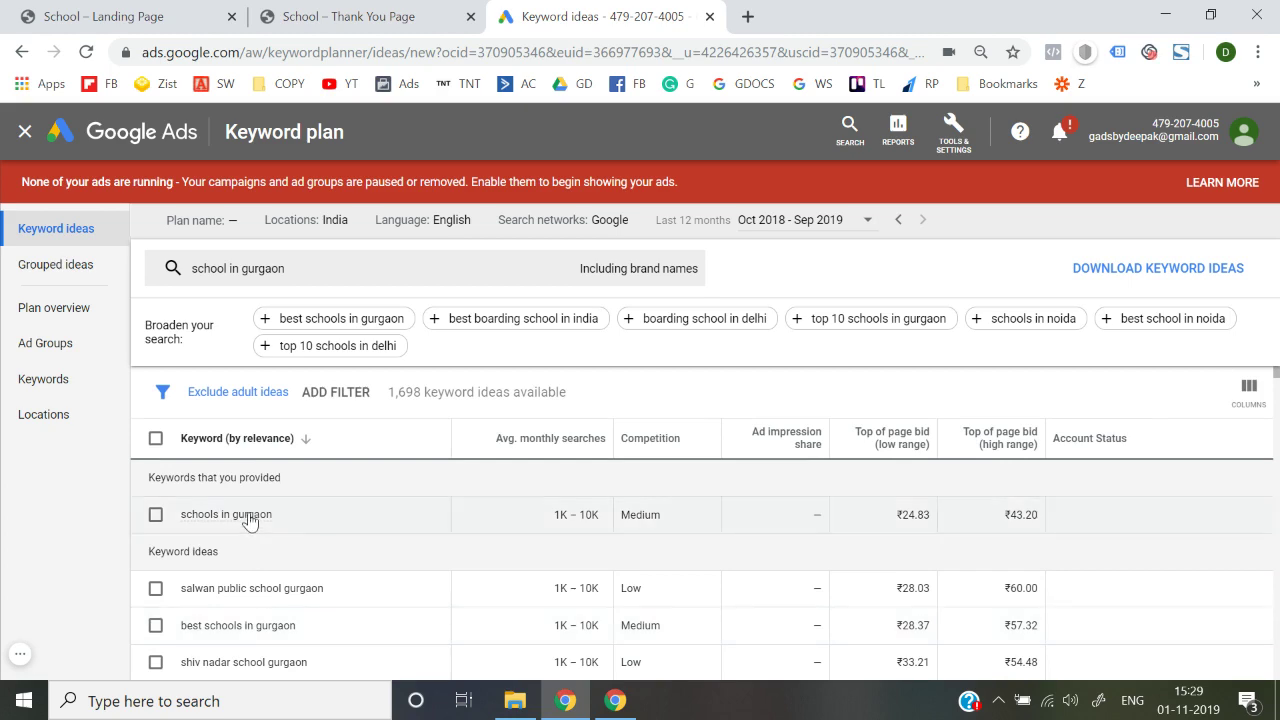
pyautogui.scroll(-4, 250, 515)
pyautogui.scroll(3, 242, 560)
pyautogui.scroll(-1, 240, 583)
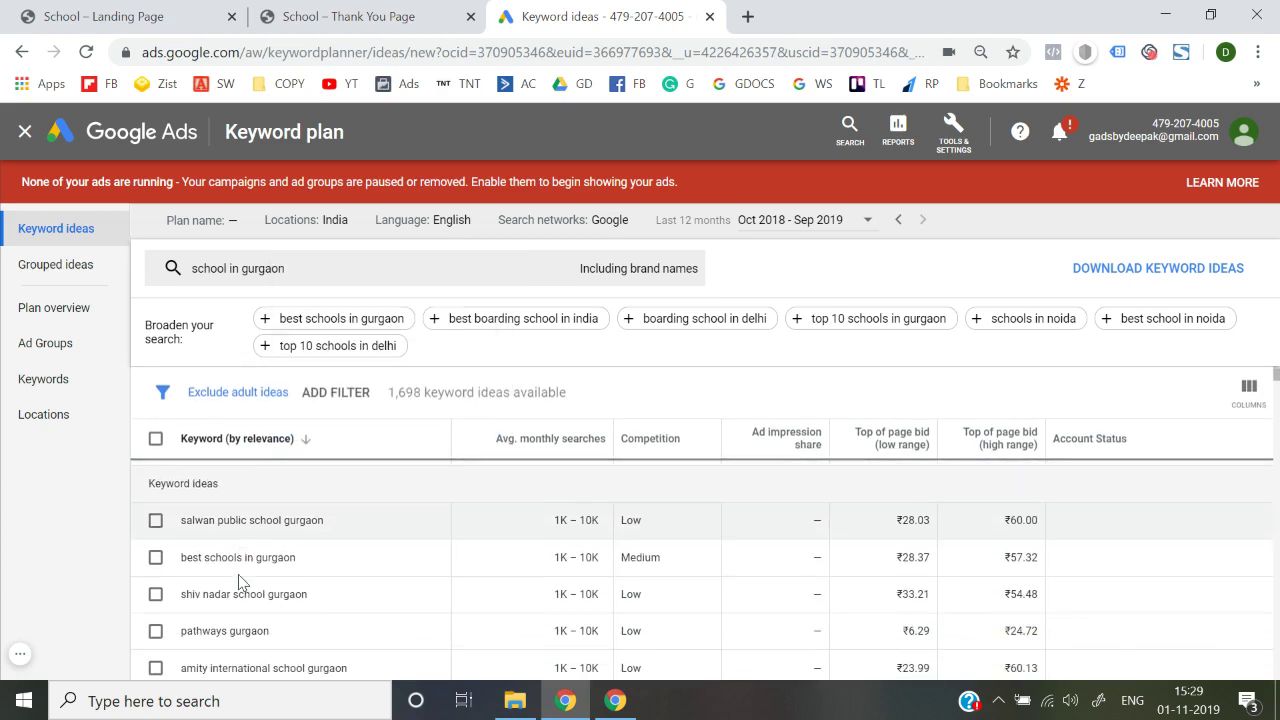
pyautogui.scroll(-2, 240, 583)
pyautogui.scroll(-1, 240, 583)
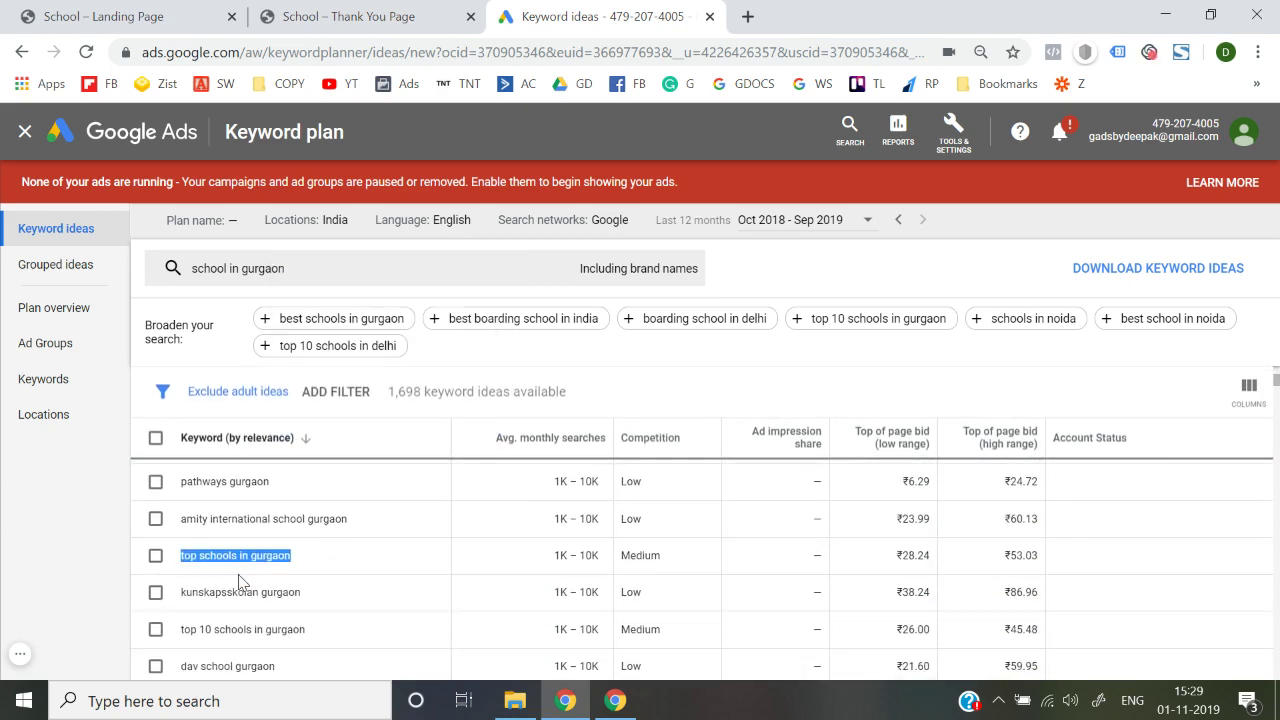
pyautogui.scroll(-1, 240, 583)
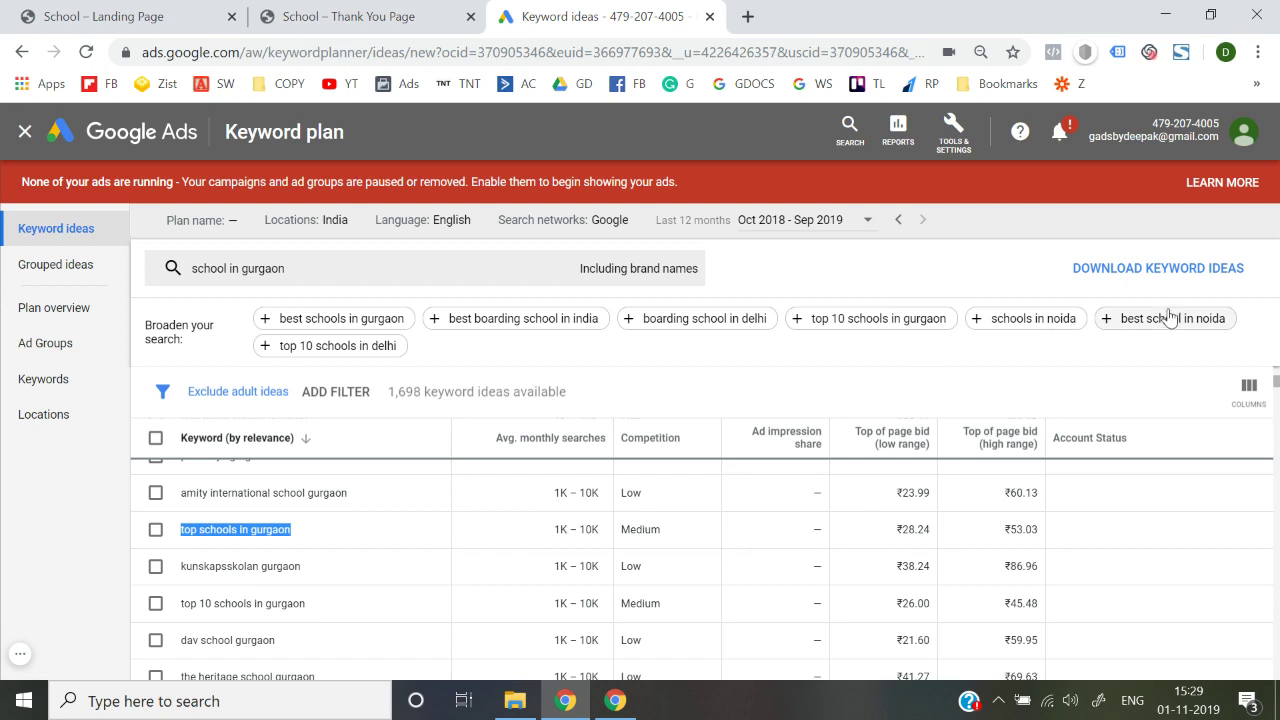
# Broaden the keyword search with the suggestions "best schools in gurgaon" and "top 10 schools in gurgaon" and refresh the results.
pyautogui.click(364, 320)
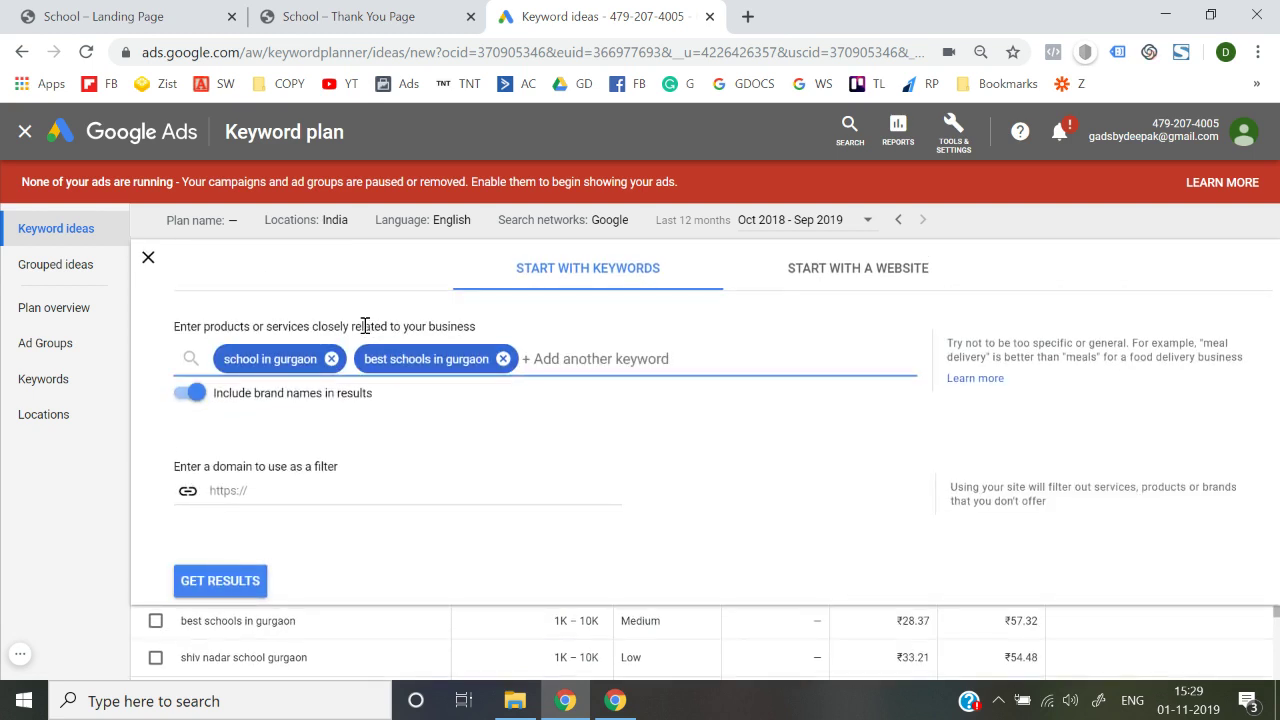
pyautogui.click(222, 583)
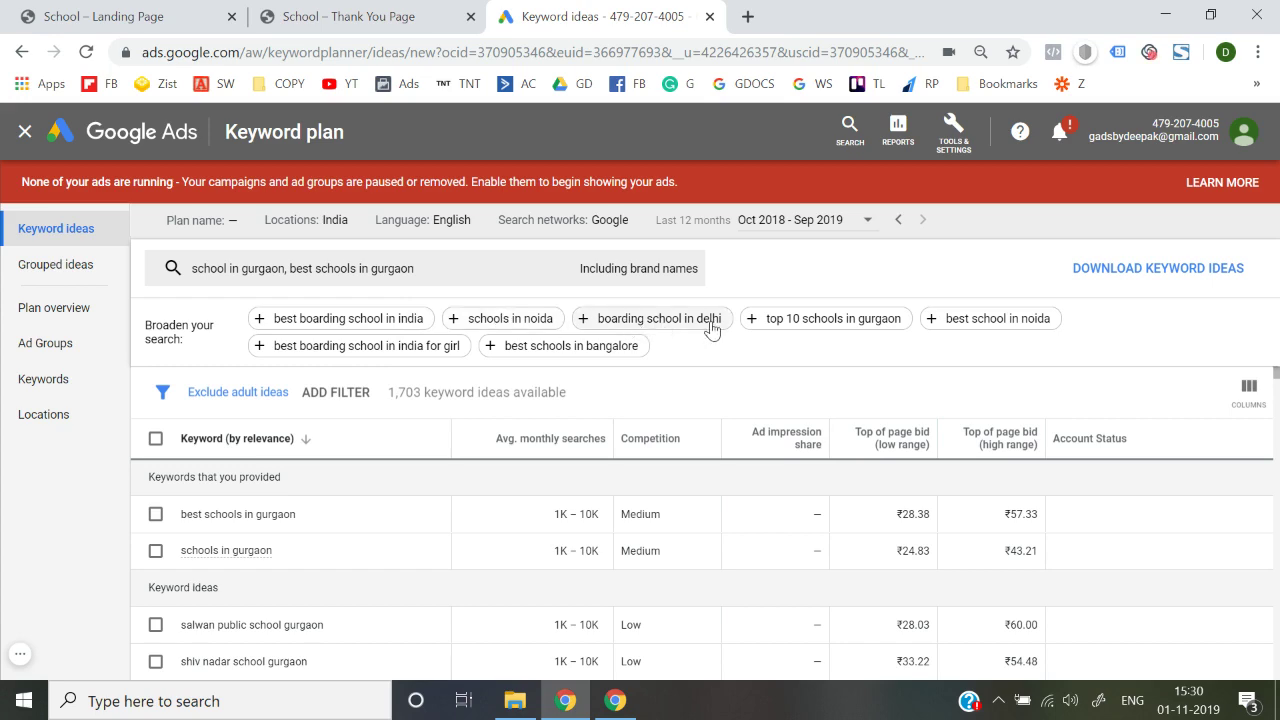
pyautogui.click(792, 330)
pyautogui.click(222, 579)
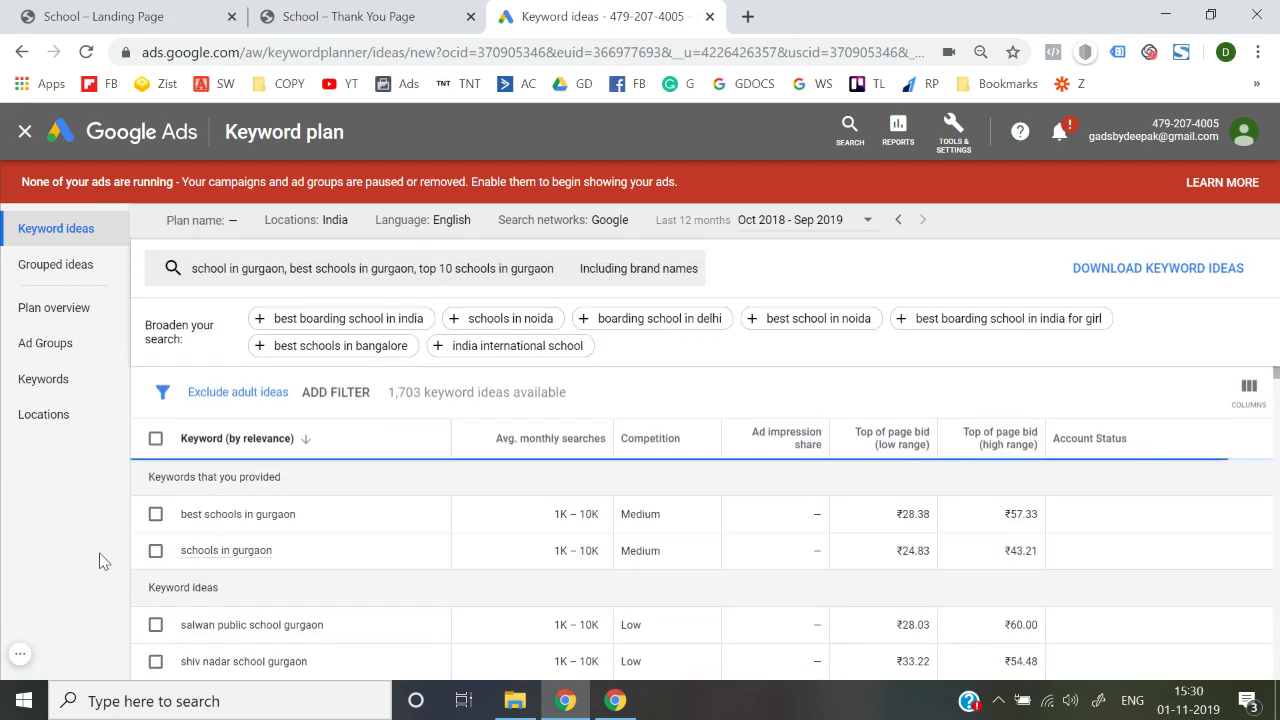
# Review the refreshed keyword ideas, highlighting the provided terms "top 10 schools in gurgaon", "schools in gurgaon" and "best schools in gurgaon".
pyautogui.scroll(-3, 423, 541)
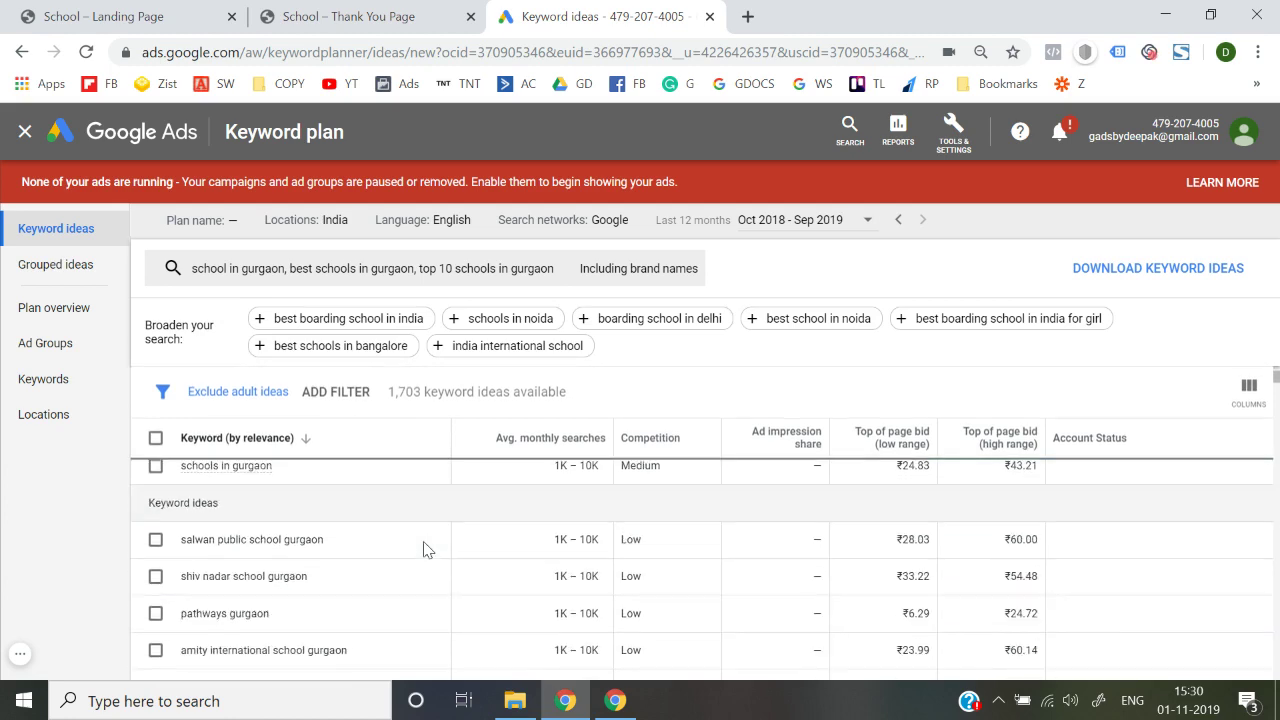
pyautogui.scroll(-1, 342, 632)
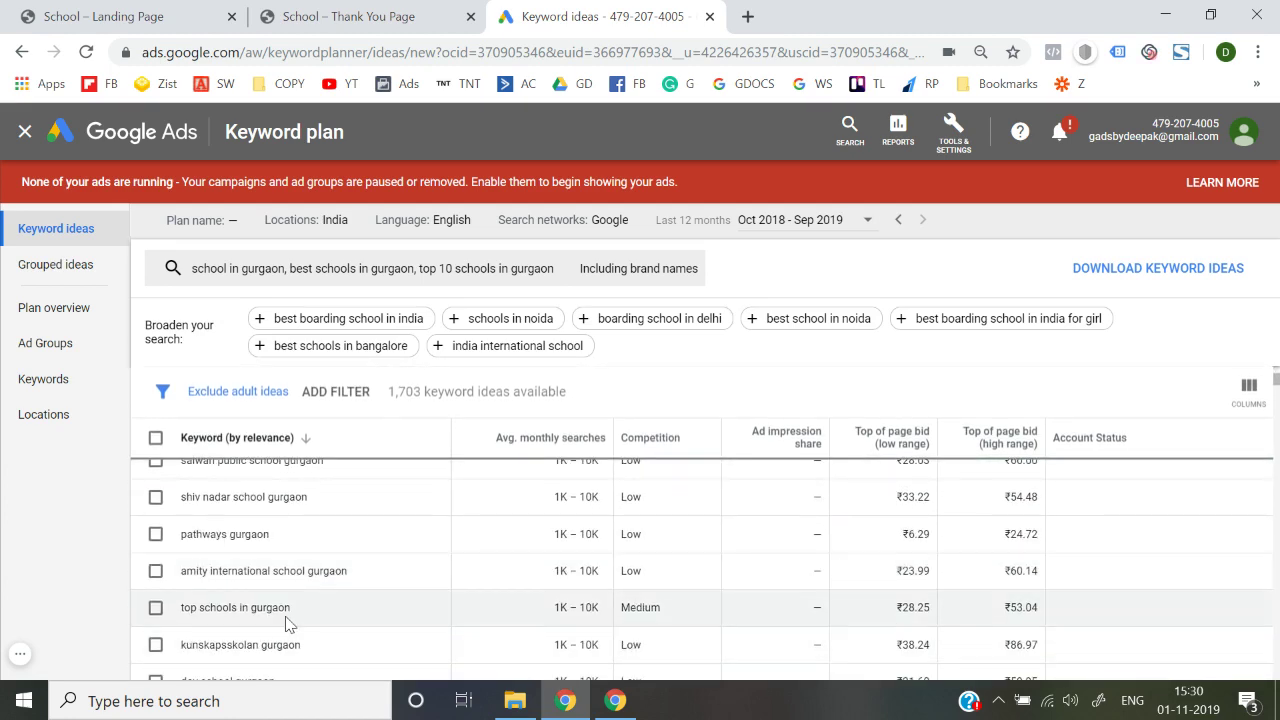
pyautogui.scroll(-2, 286, 622)
pyautogui.scroll(7, 286, 622)
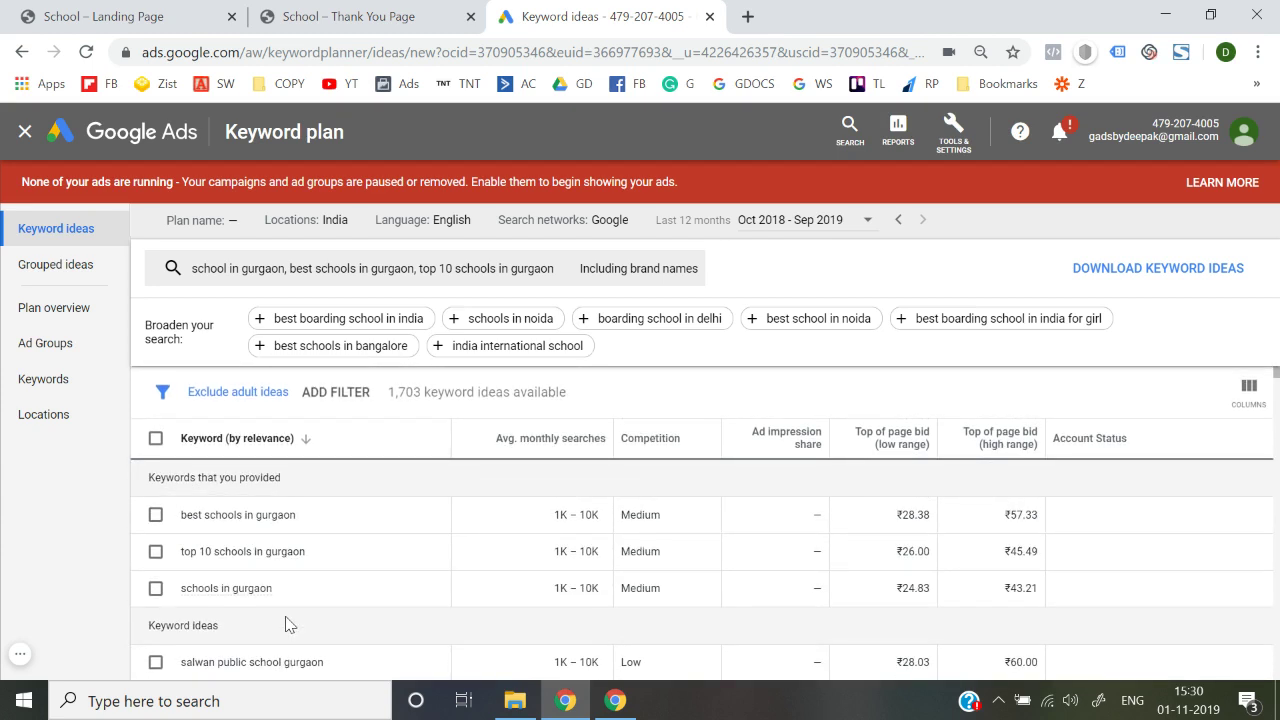
pyautogui.tripleClick(250, 551)
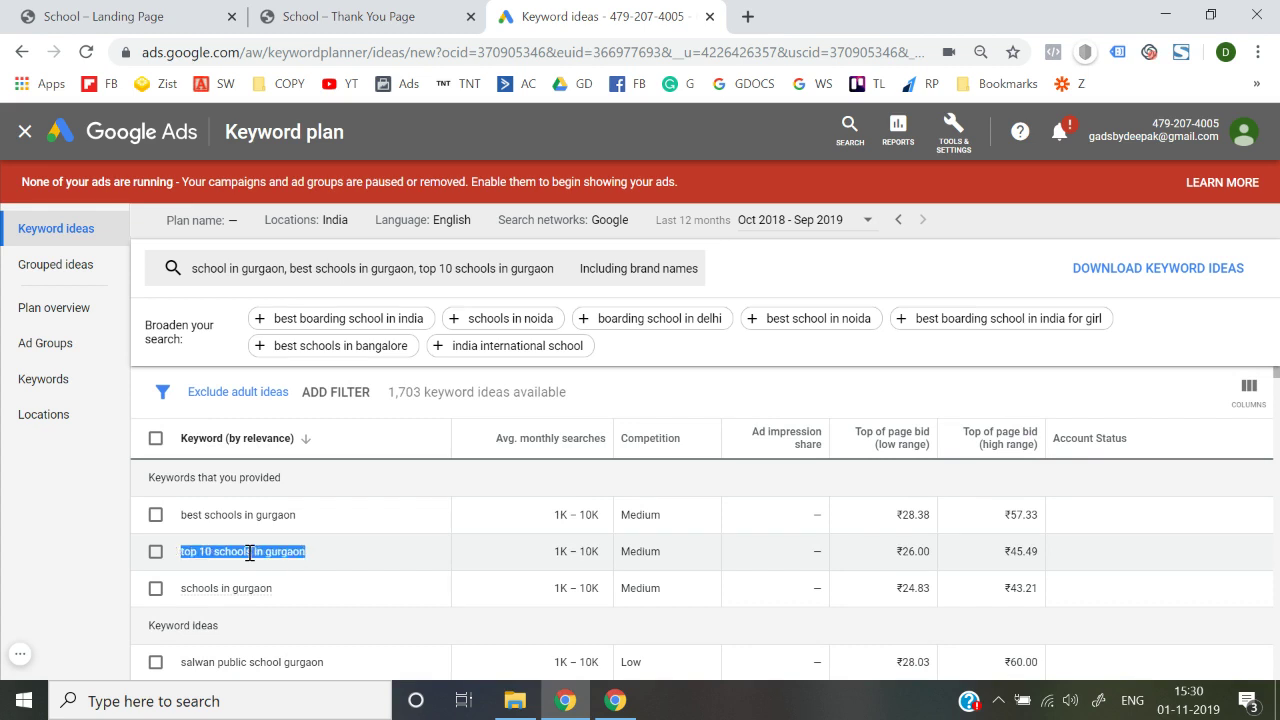
pyautogui.tripleClick(323, 594)
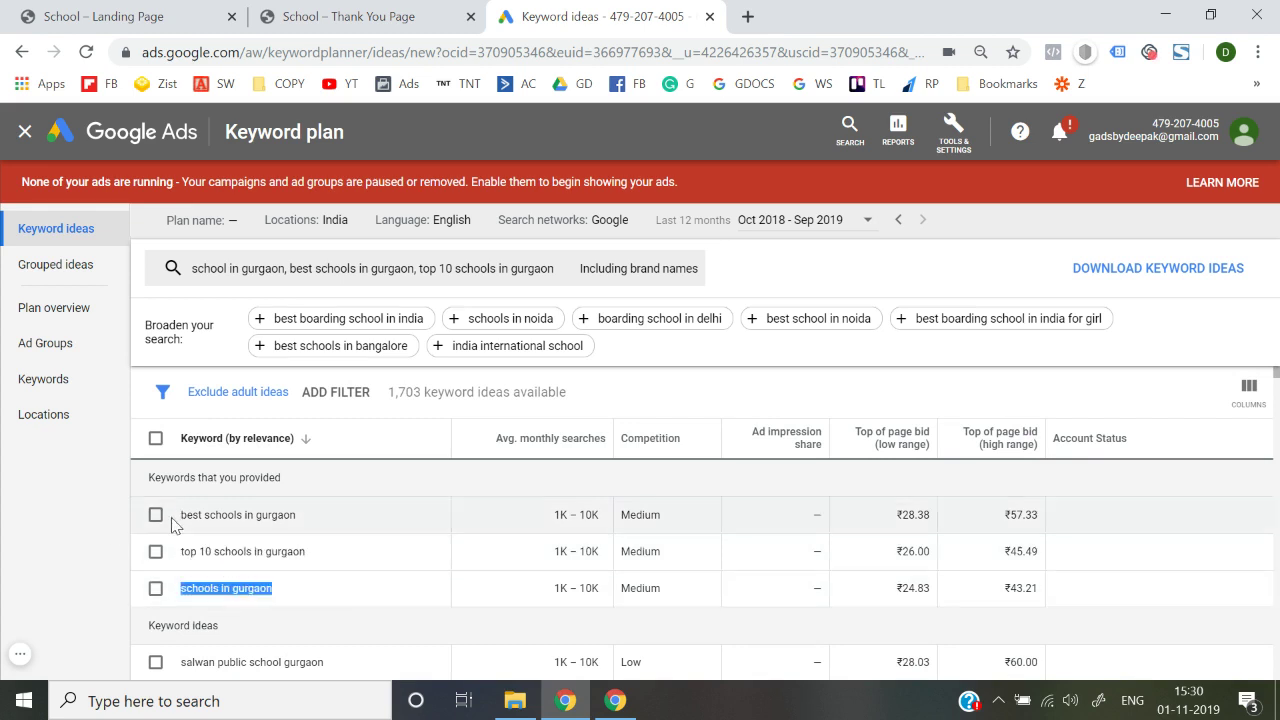
pyautogui.click(62, 558)
pyautogui.moveTo(295, 594); pyautogui.dragTo(148, 498)
pyautogui.click(70, 552)
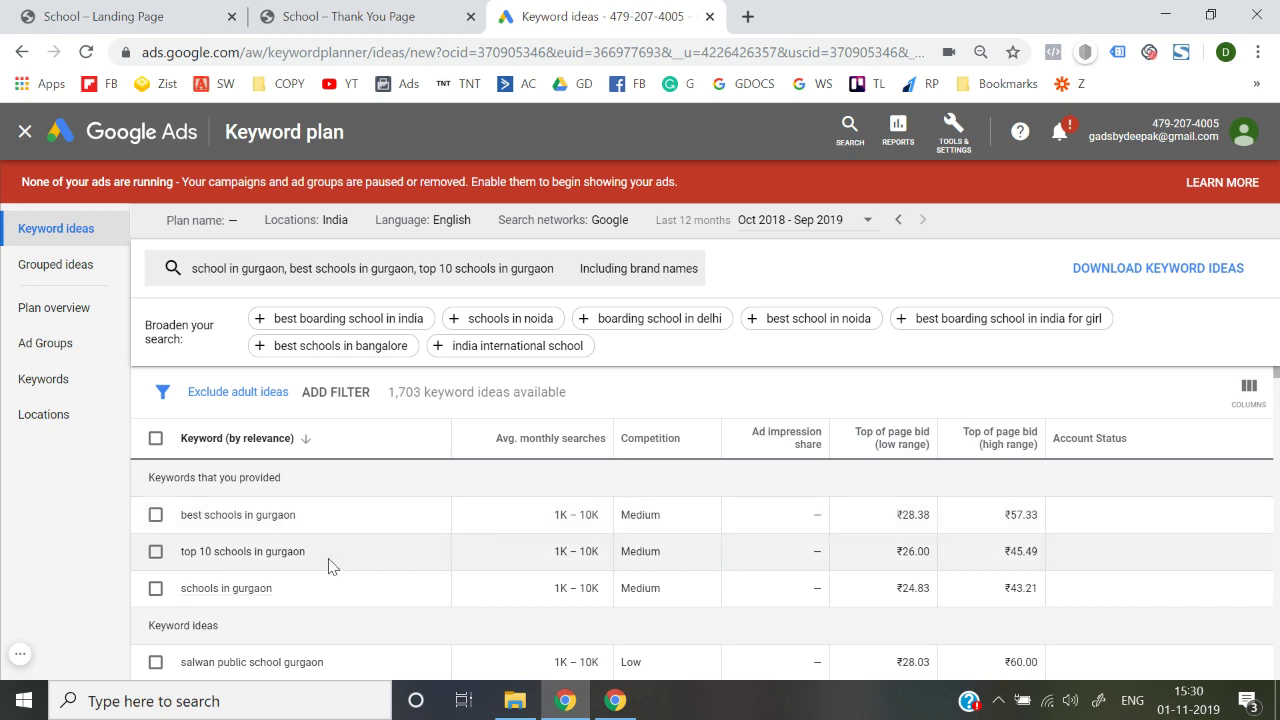
# Open ads.google.com separately, keeping the keyword ideas open, and go to the account's campaign list.
pyautogui.click(749, 16)
pyautogui.write('ads')
pyautogui.press('Return')
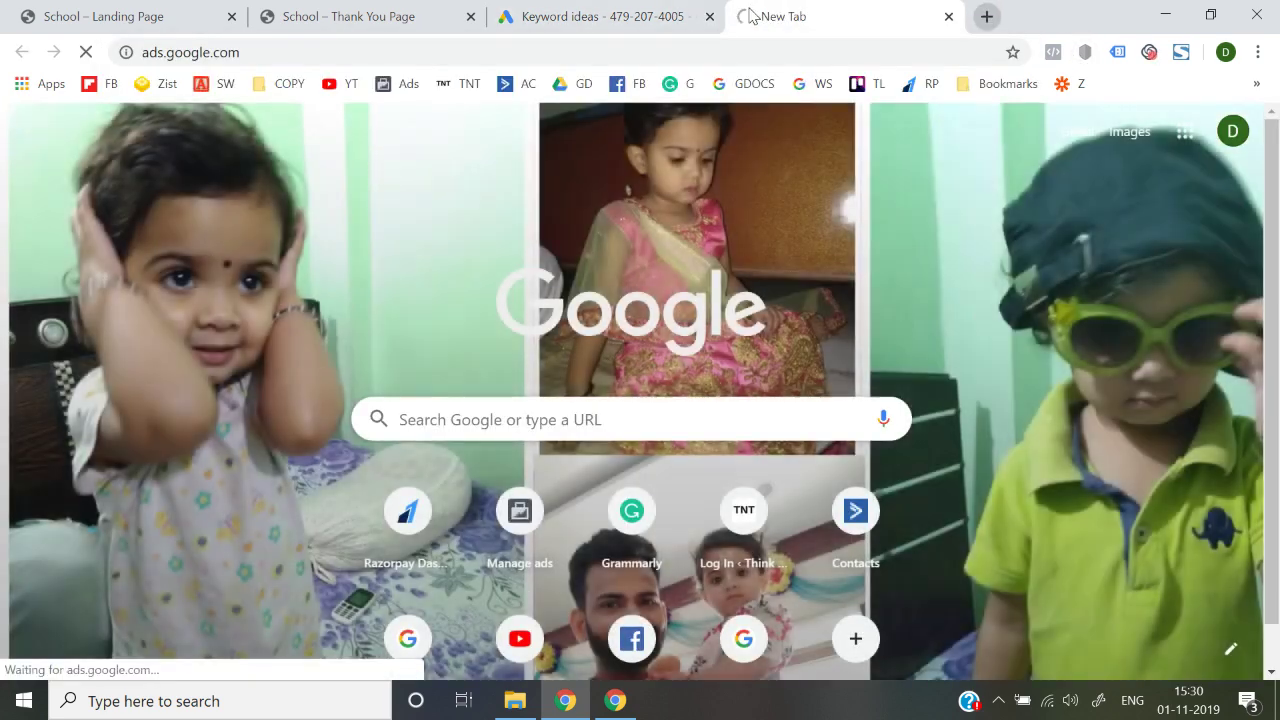
pyautogui.click(598, 10)
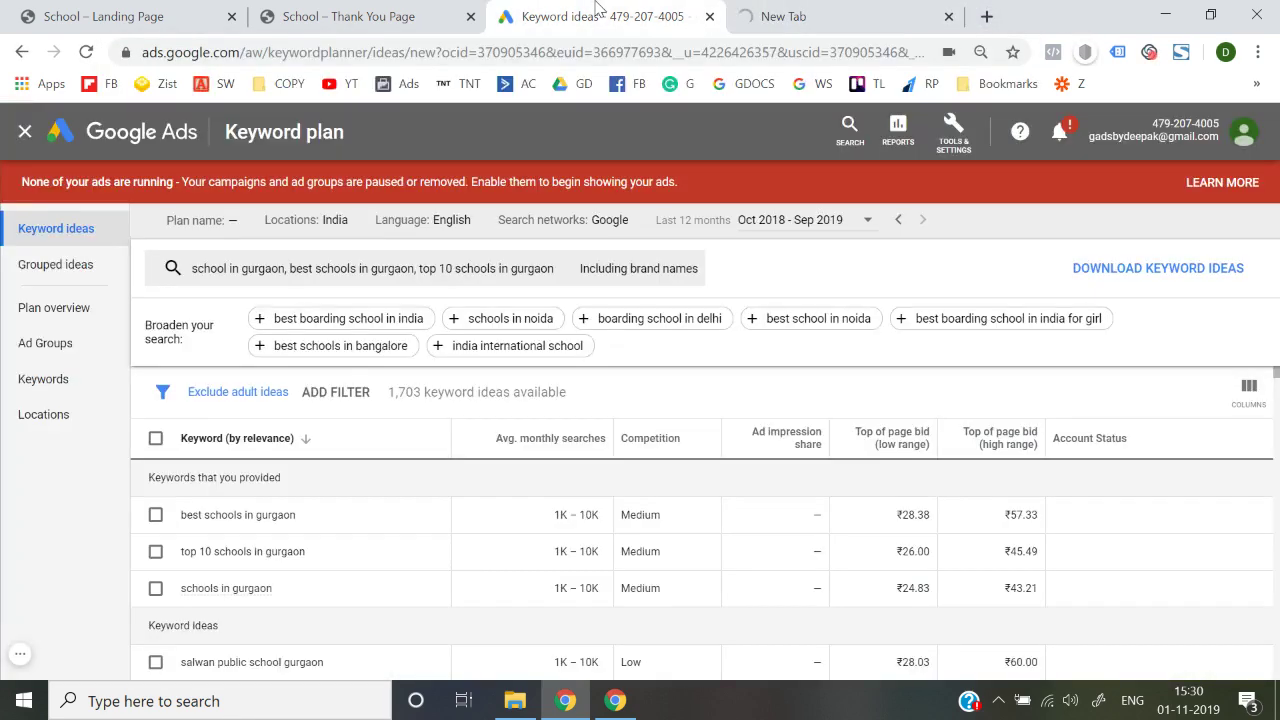
pyautogui.click(780, 12)
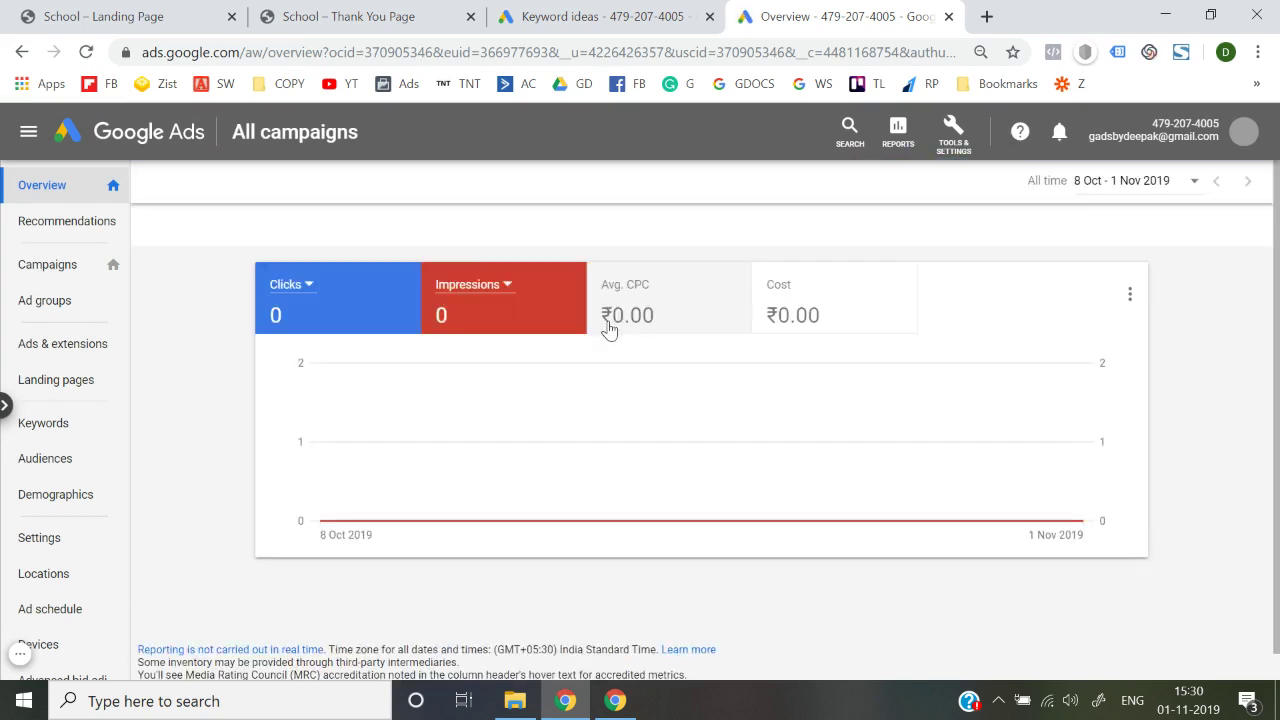
pyautogui.click(54, 276)
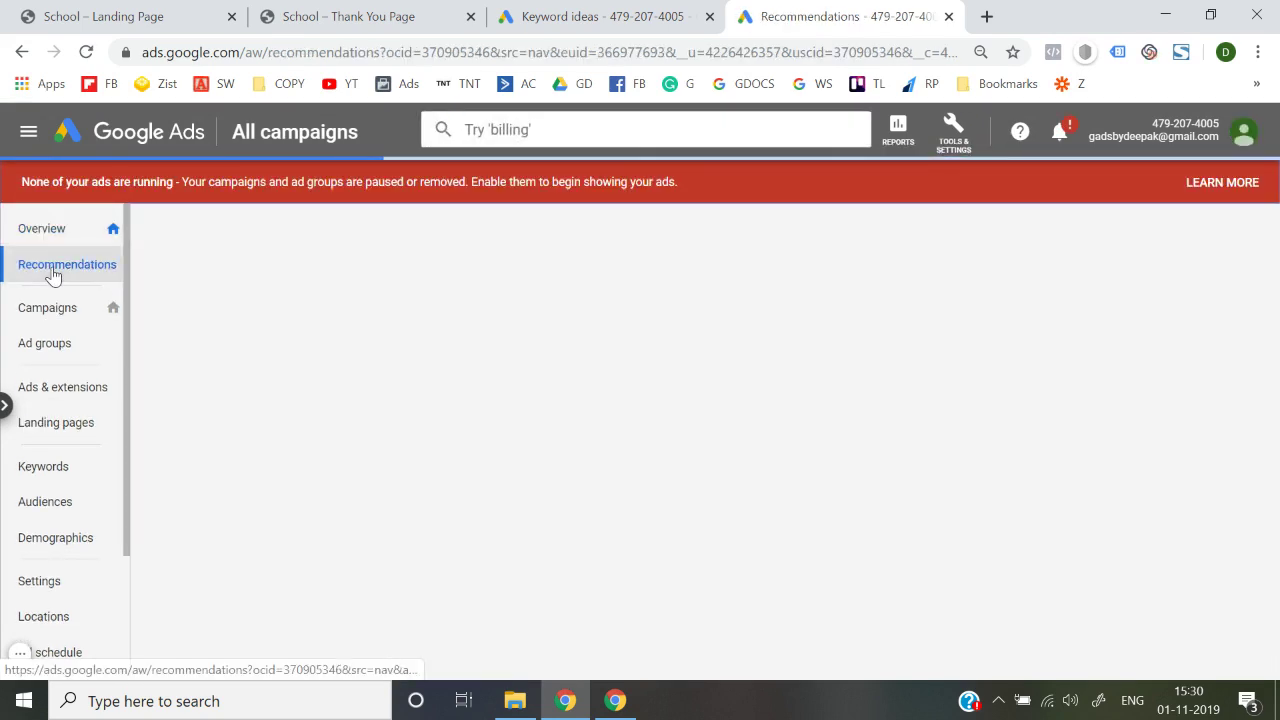
pyautogui.click(59, 305)
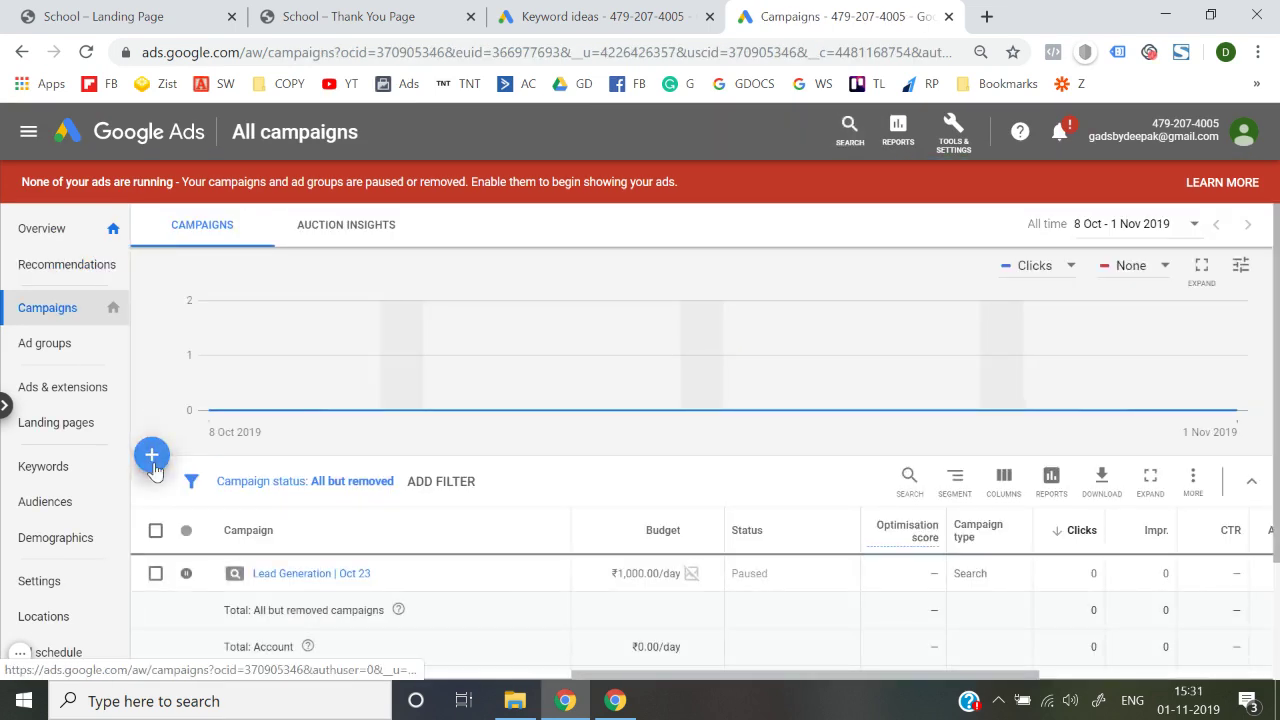
# Start a new Search campaign without a goal's guidance, leaving the desired results unselected, and continue to its settings.
pyautogui.click(152, 457)
pyautogui.click(245, 524)
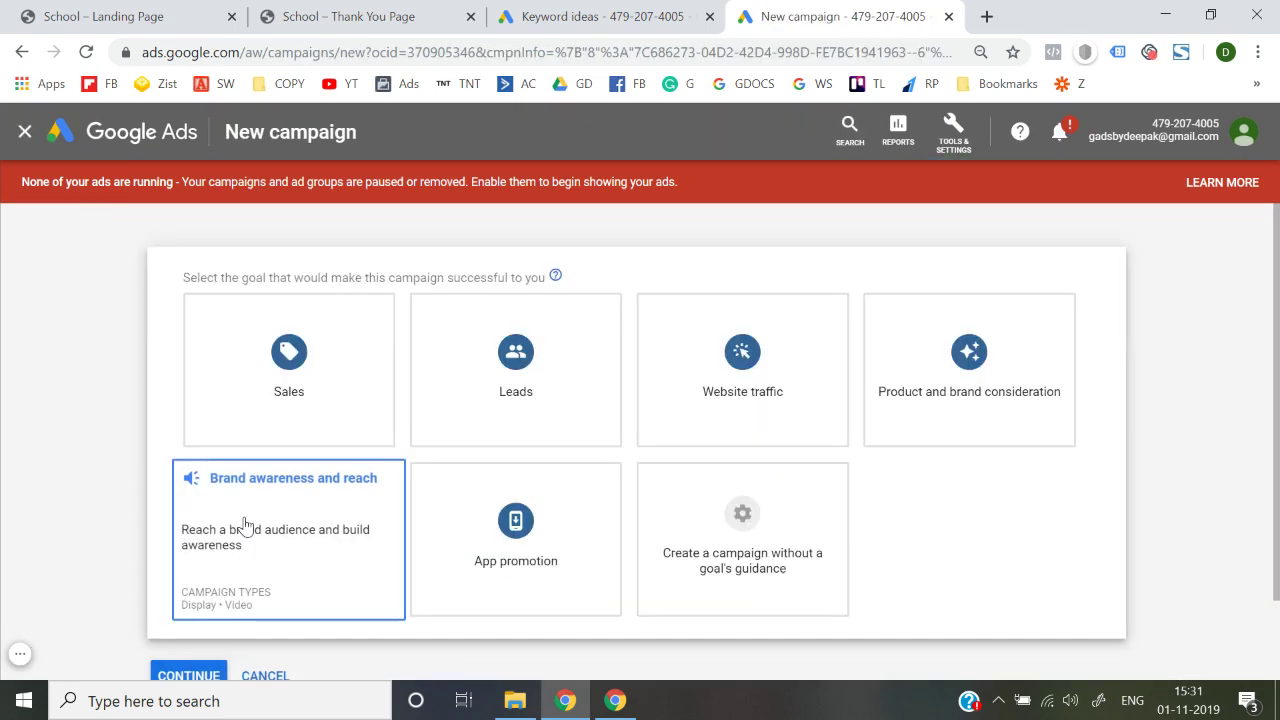
pyautogui.click(705, 550)
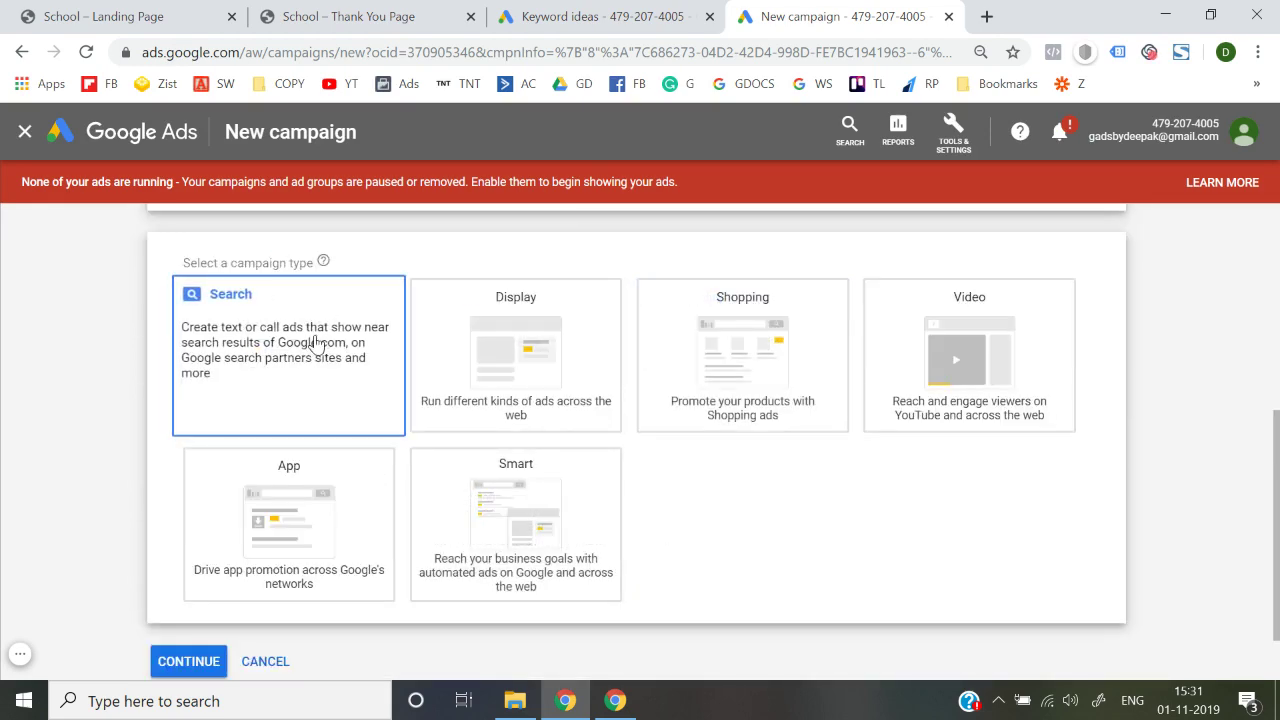
pyautogui.click(314, 343)
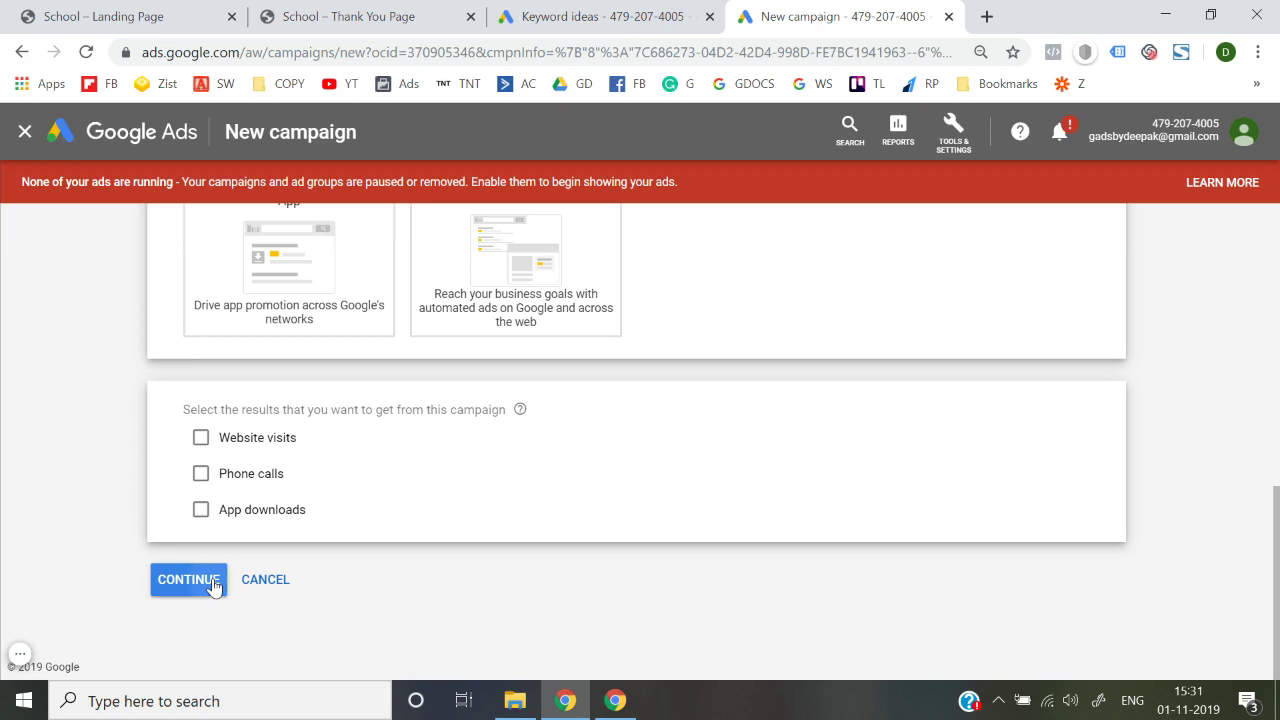
pyautogui.click(188, 580)
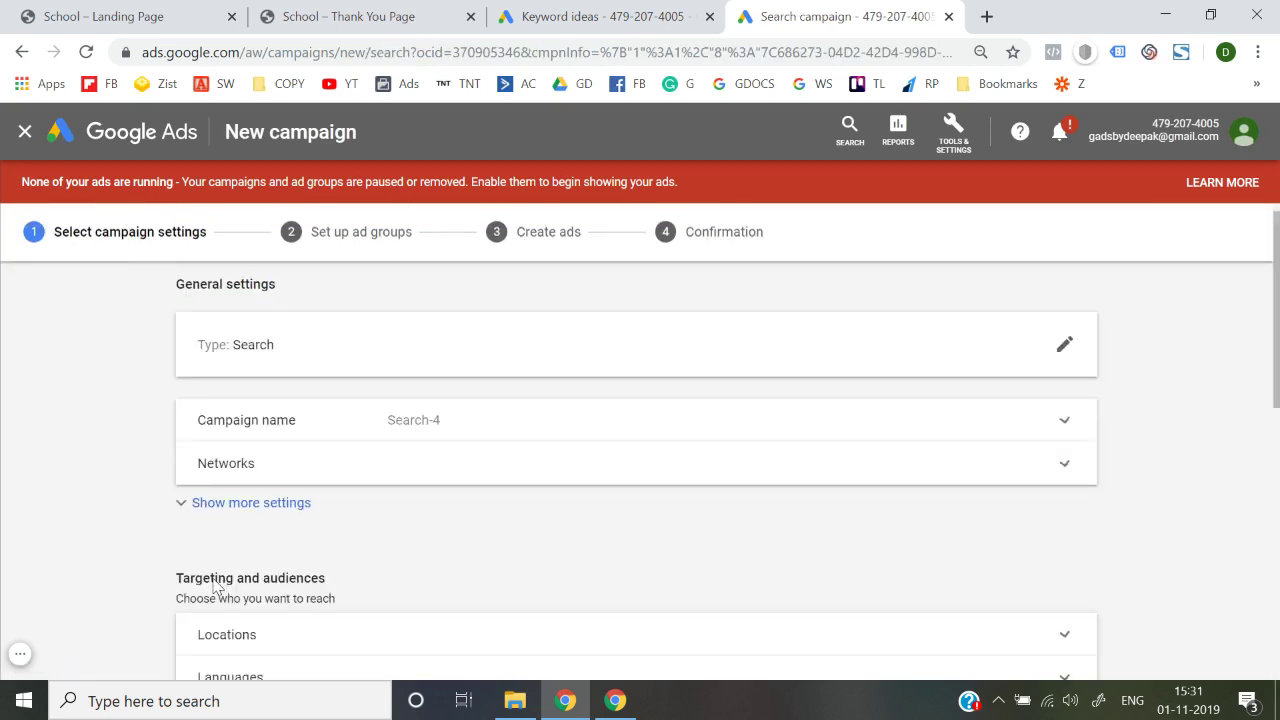
# Replace the default campaign name and exclude both Google search partners and the Google Display Network.
pyautogui.tripleClick(472, 432)
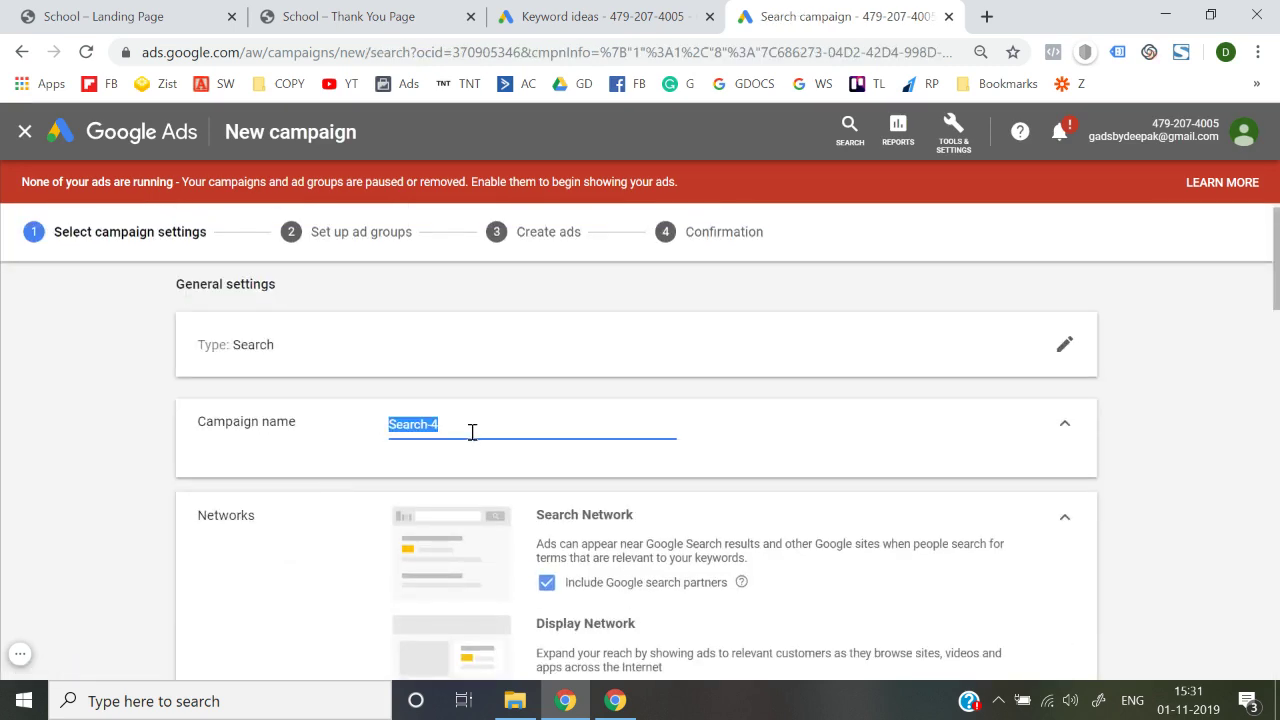
pyautogui.write('Sc')
pyautogui.scroll(-2, 472, 432)
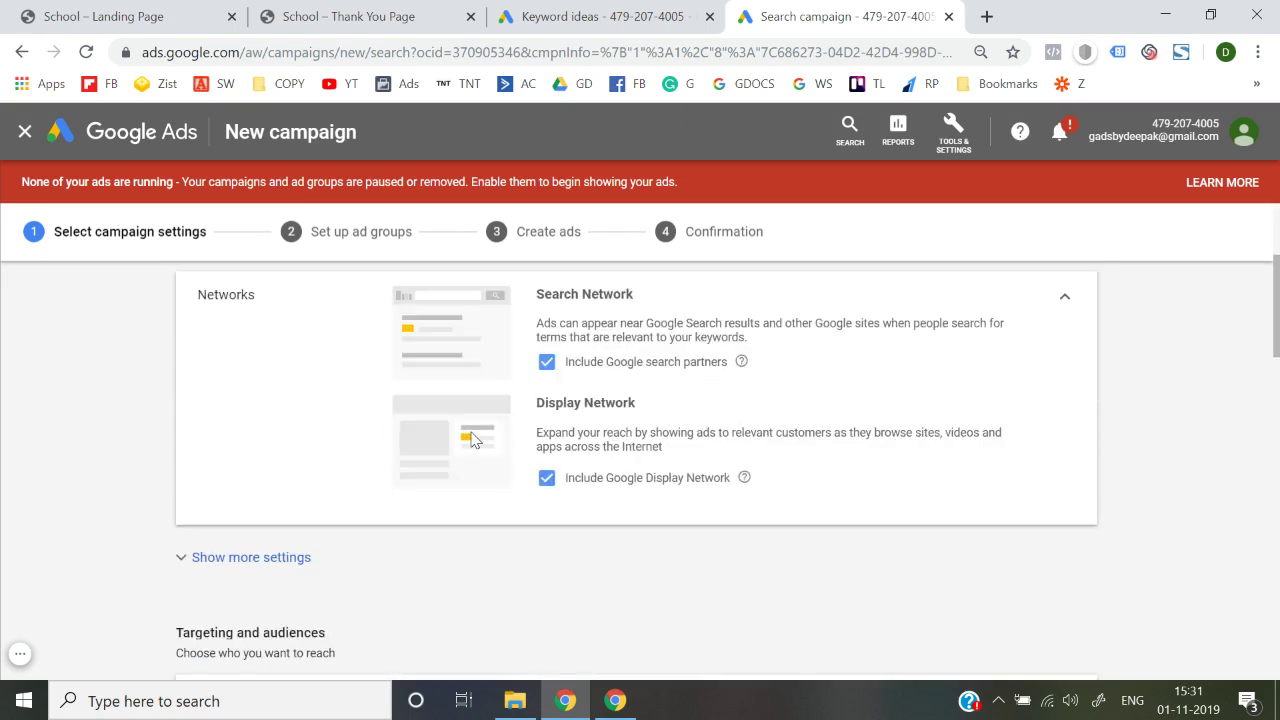
pyautogui.click(546, 362)
pyautogui.click(569, 501)
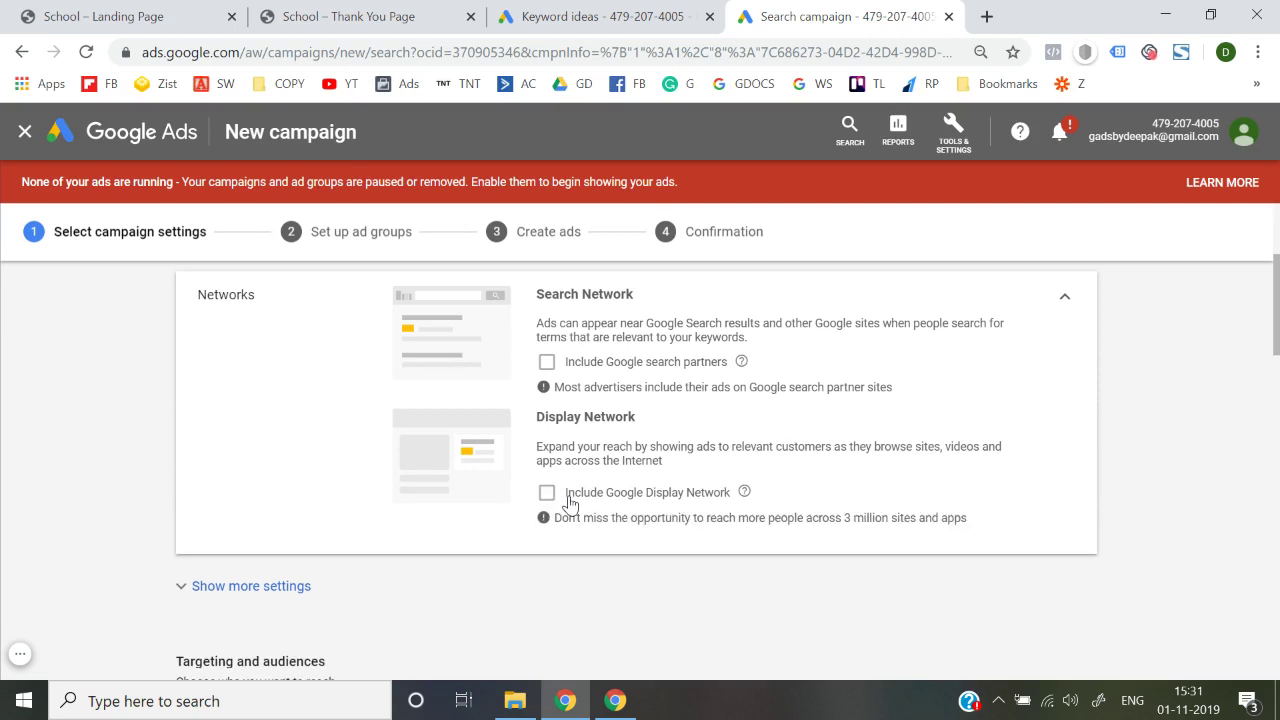
# Examine the additional campaign settings: start and end dates, campaign URL options and the Dynamic Search Ads setting.
pyautogui.click(249, 588)
pyautogui.scroll(-2, 120, 540)
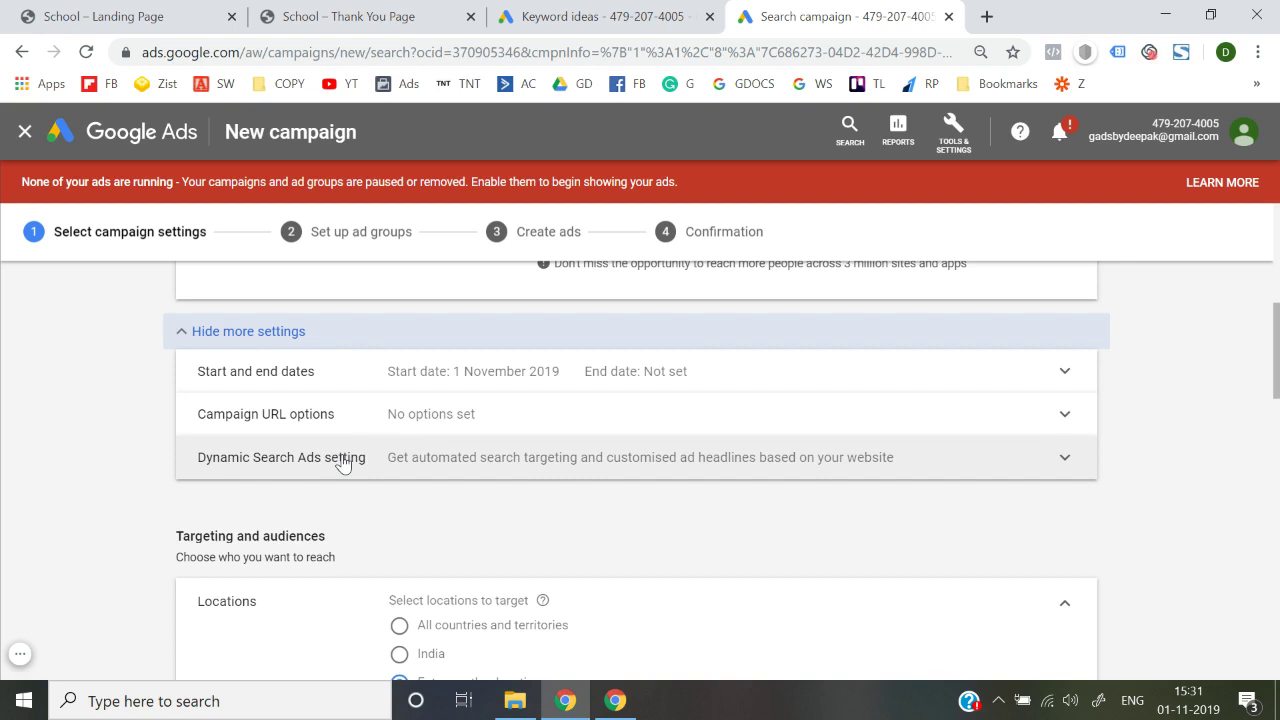
pyautogui.click(404, 377)
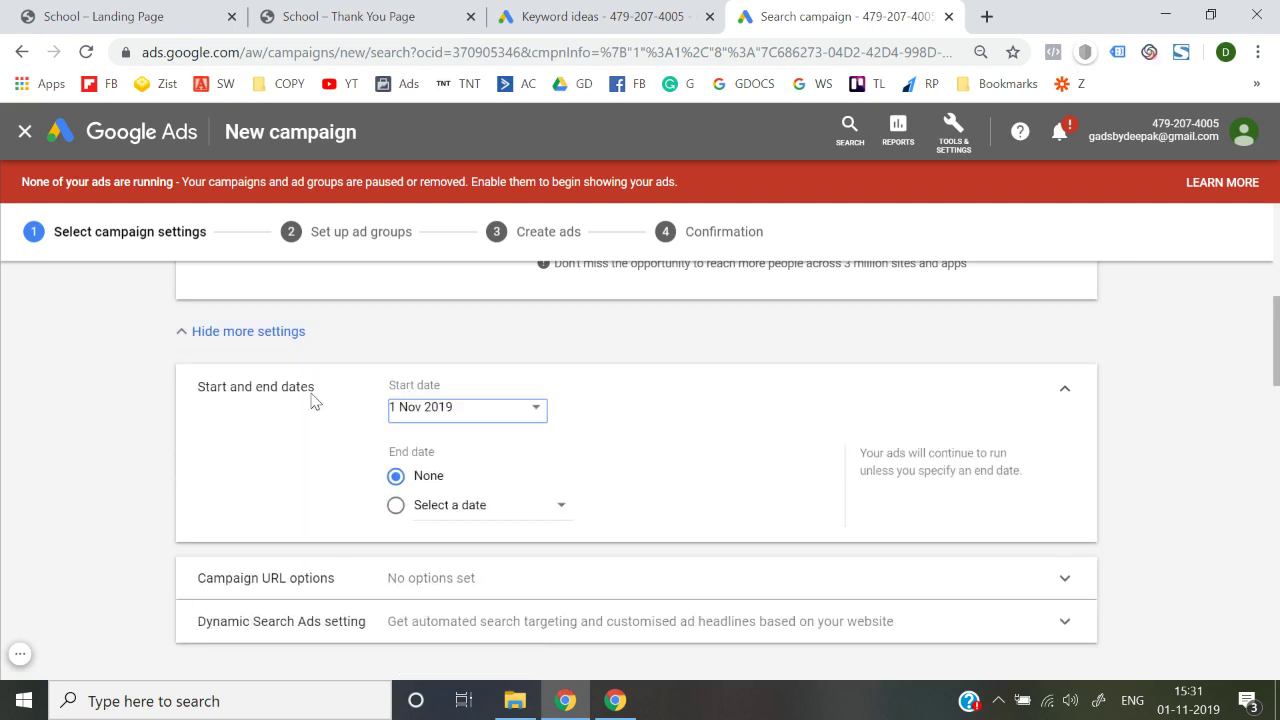
pyautogui.click(1062, 396)
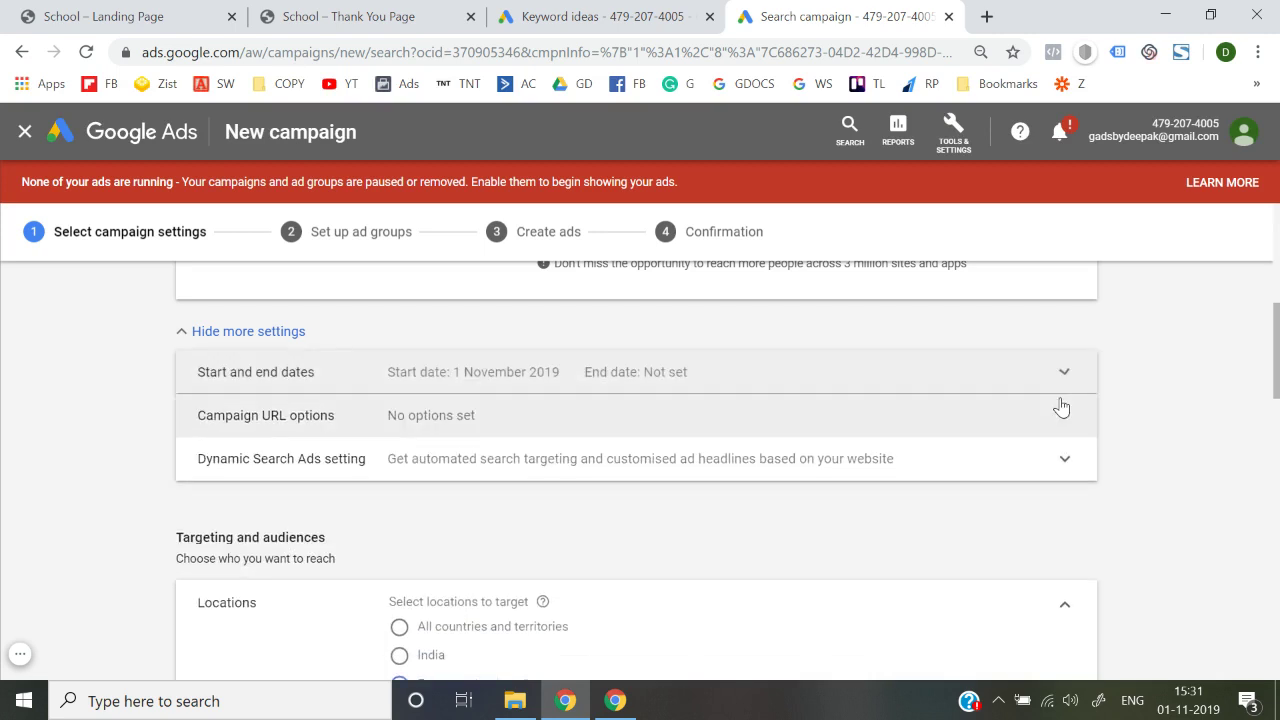
pyautogui.click(953, 381)
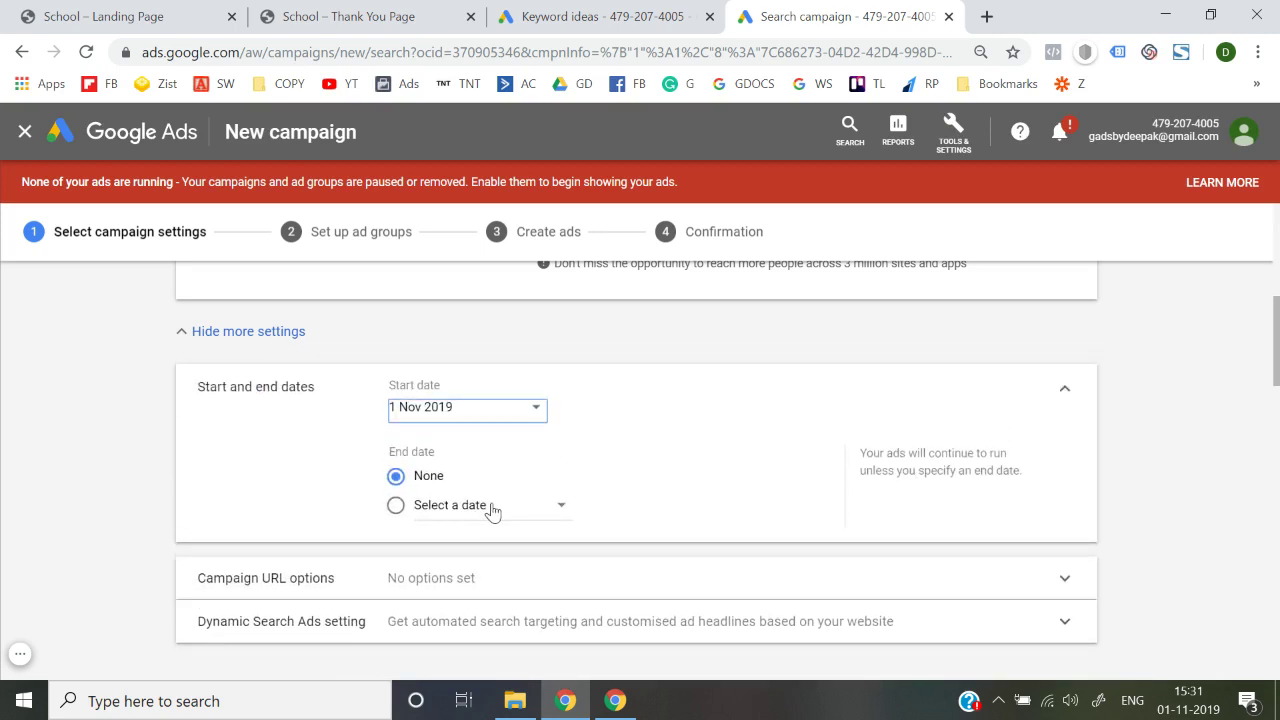
pyautogui.click(1067, 396)
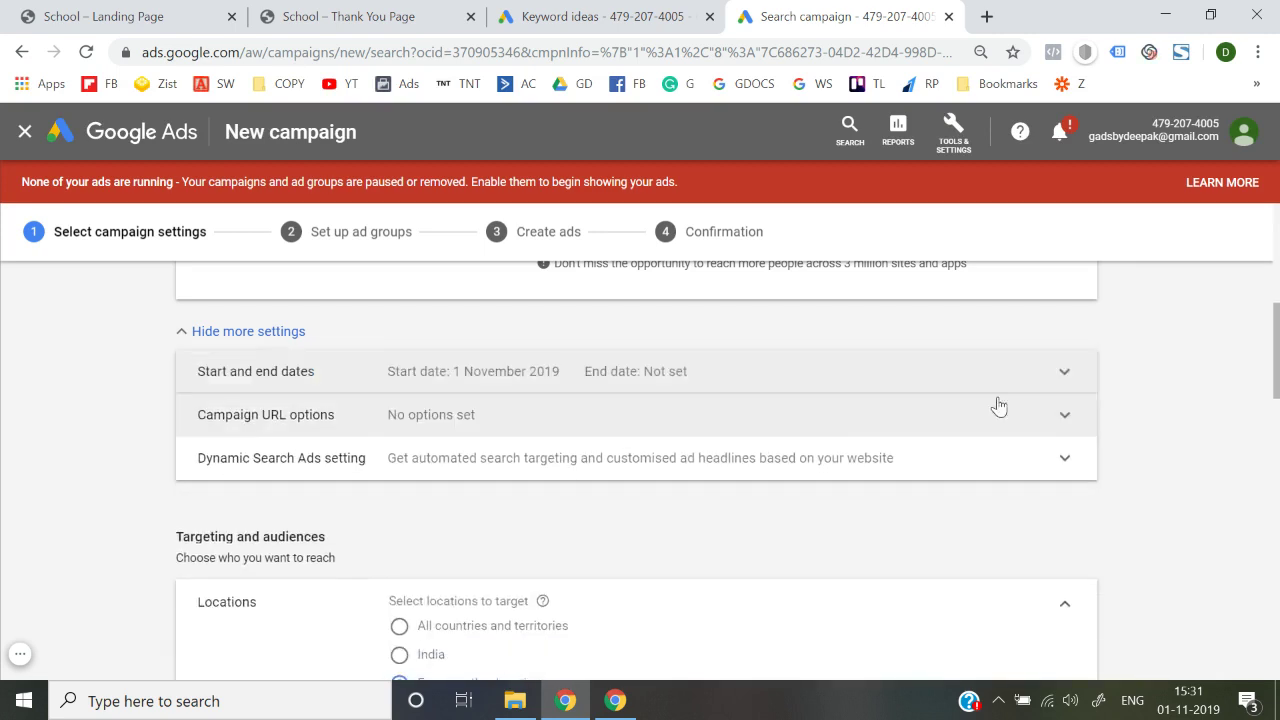
pyautogui.click(575, 426)
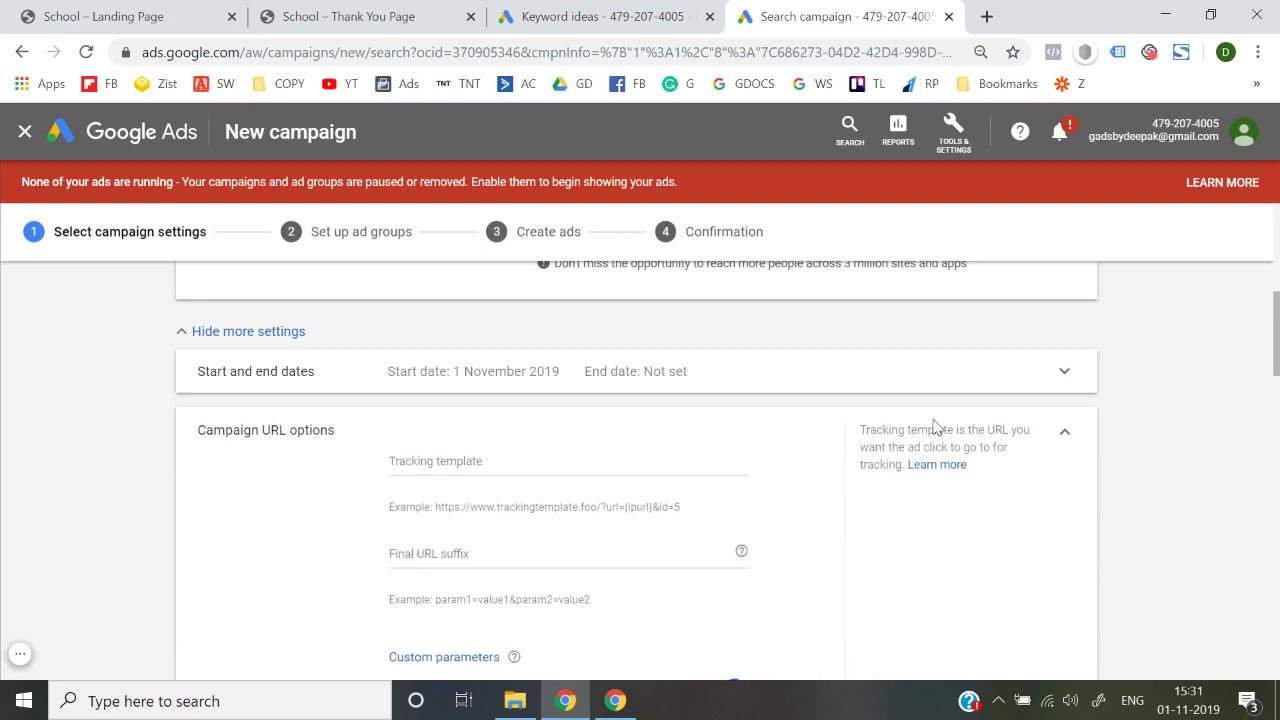
pyautogui.click(1067, 433)
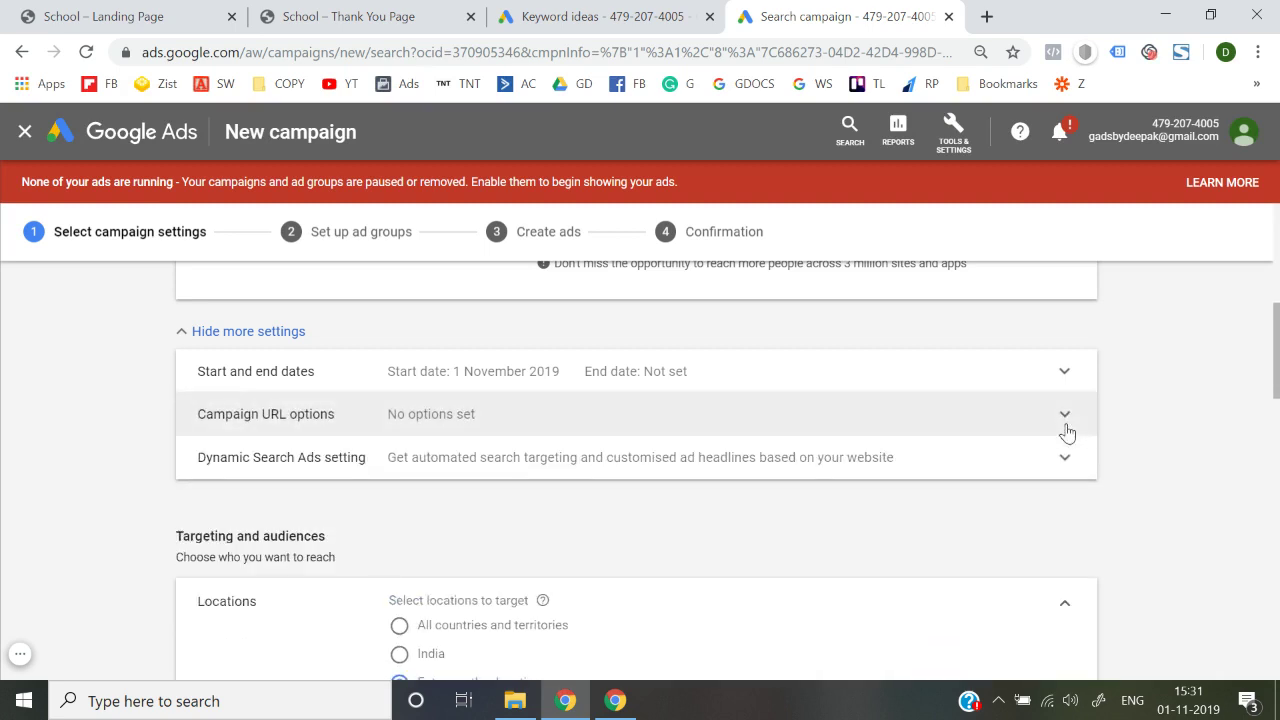
pyautogui.click(1067, 433)
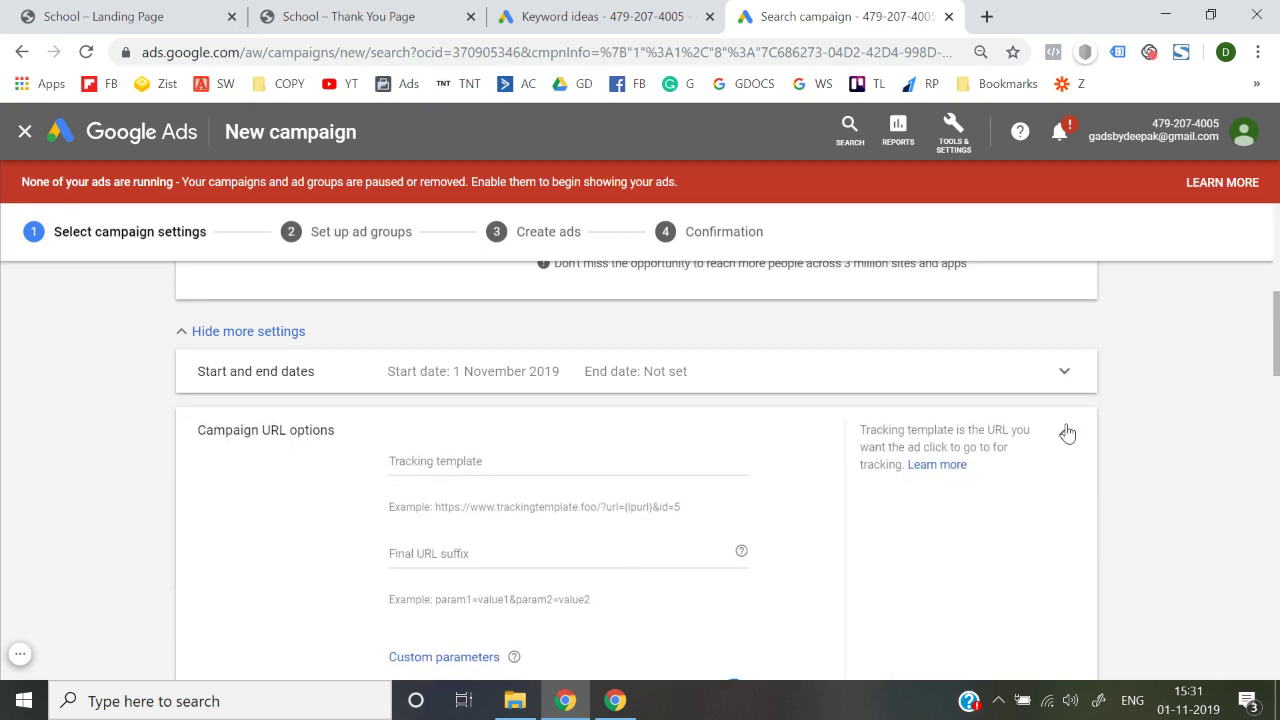
pyautogui.click(1067, 433)
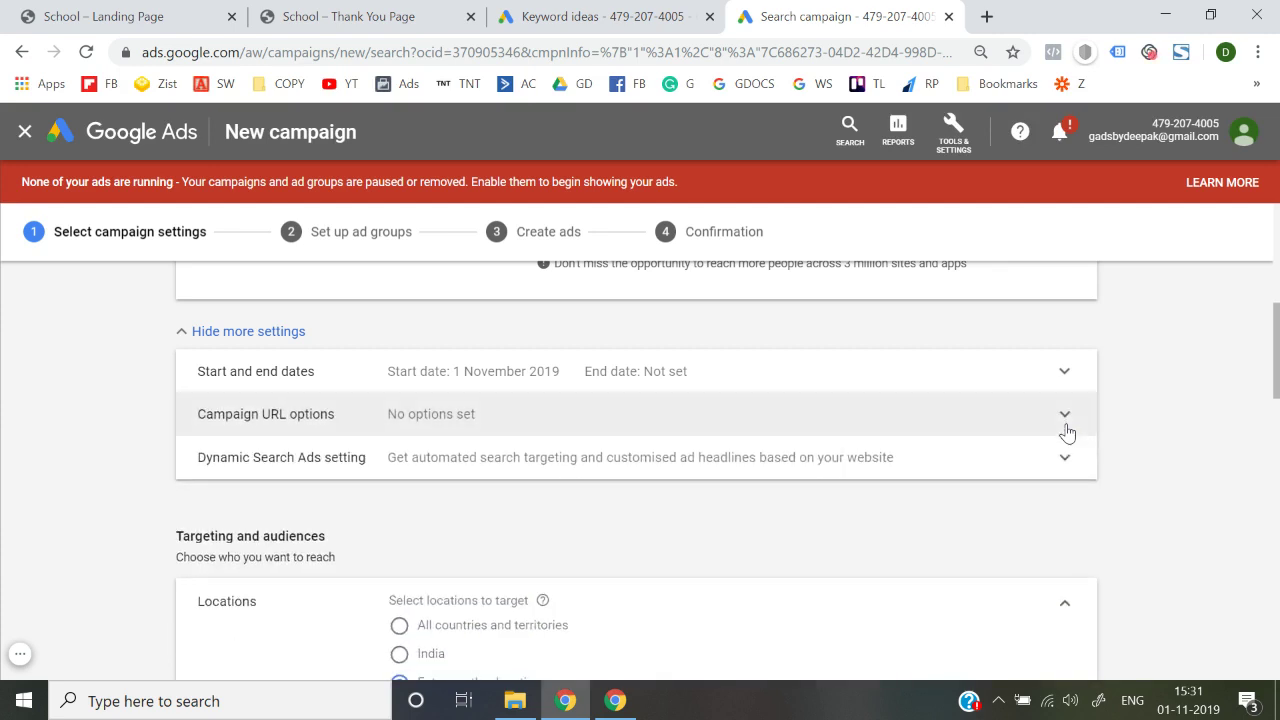
pyautogui.click(651, 463)
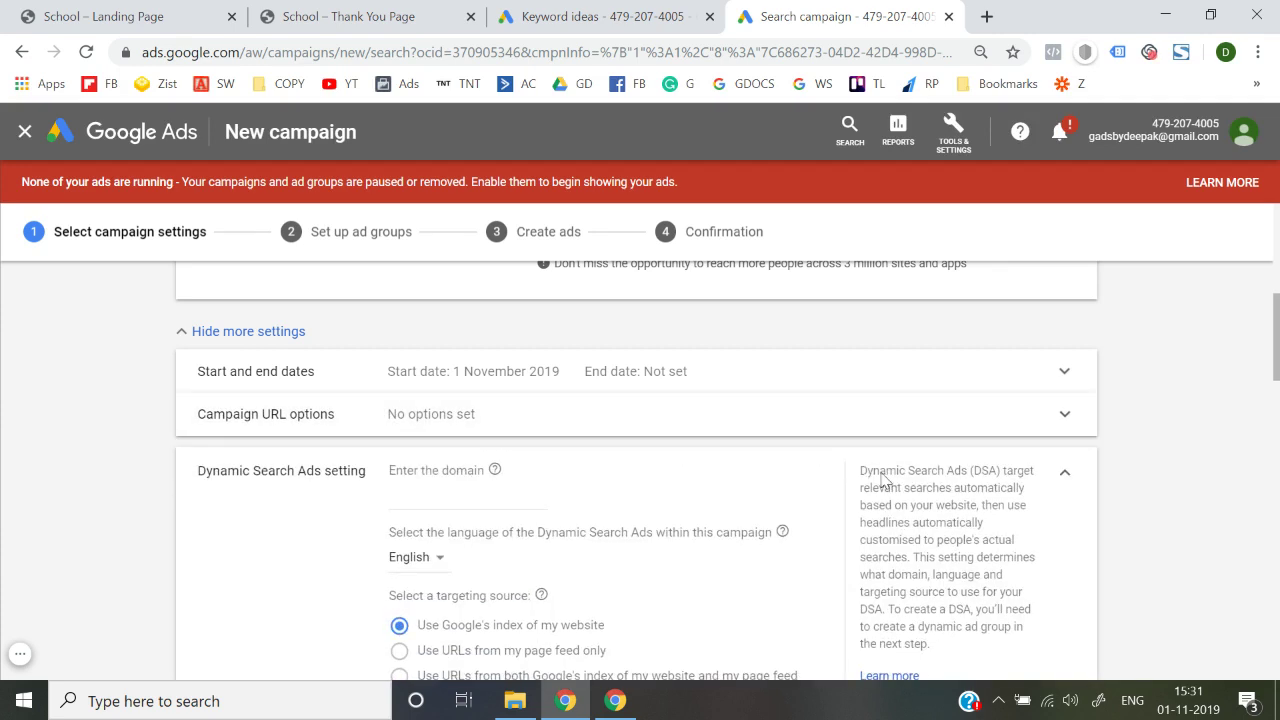
pyautogui.click(1065, 472)
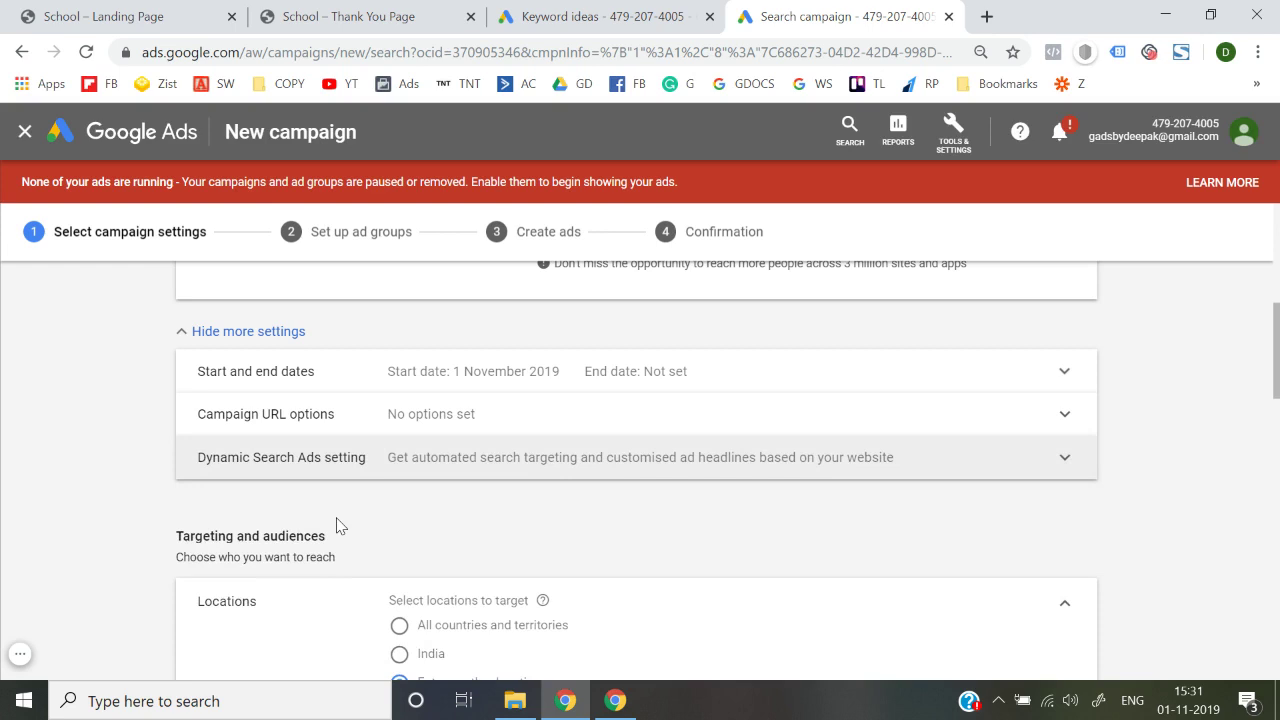
# Replace Delhi with the city of Gurgaon, Haryana, India as the campaign's targeted location.
pyautogui.scroll(-2, 336, 526)
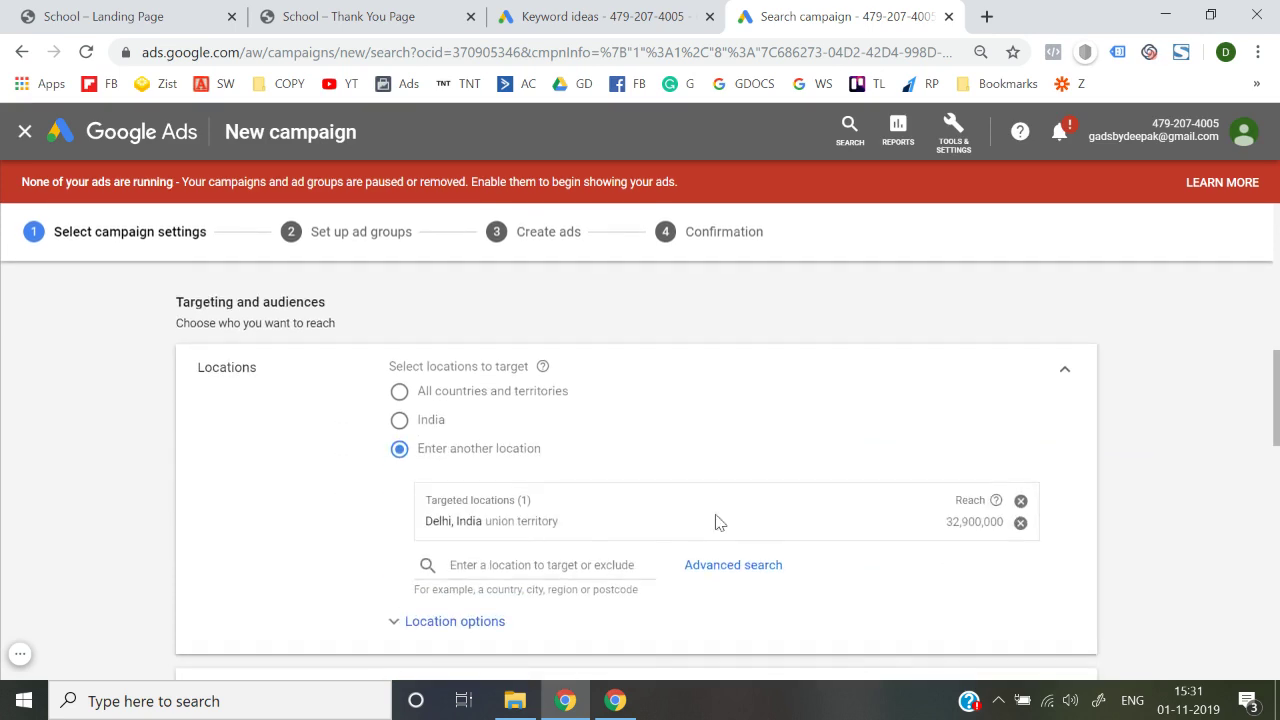
pyautogui.click(1020, 523)
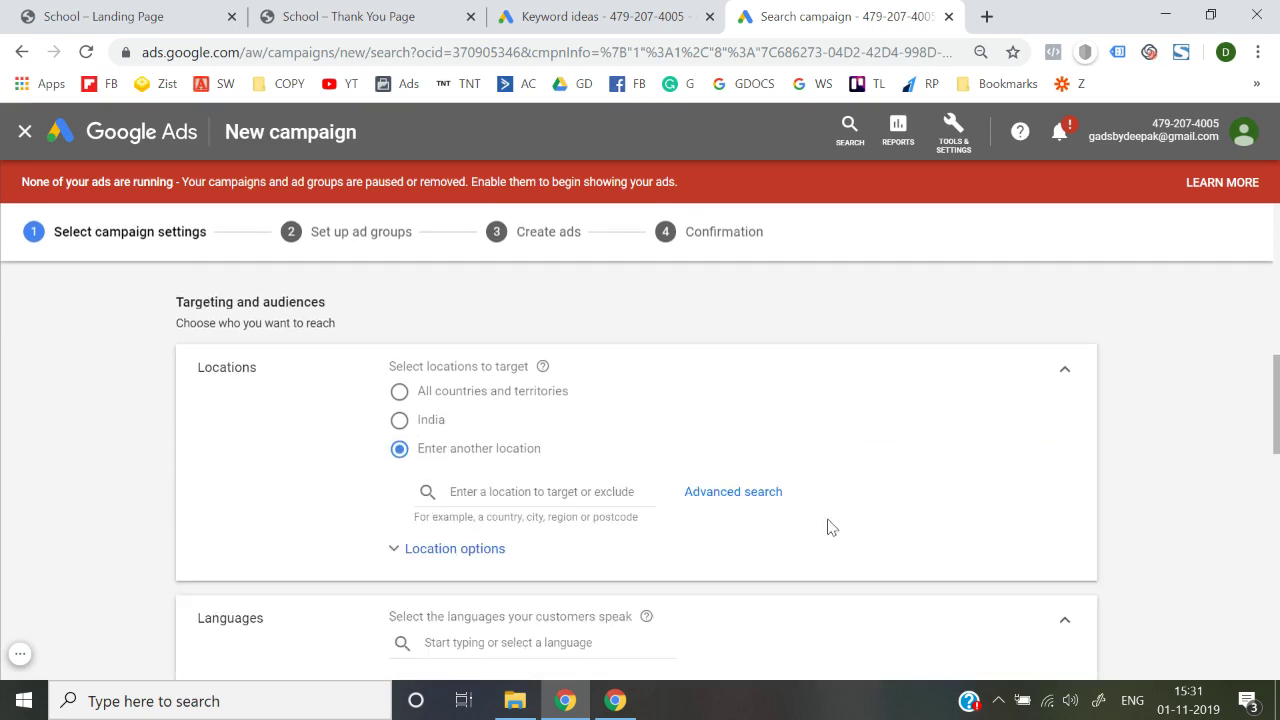
pyautogui.click(556, 491)
pyautogui.write('gurgaon')
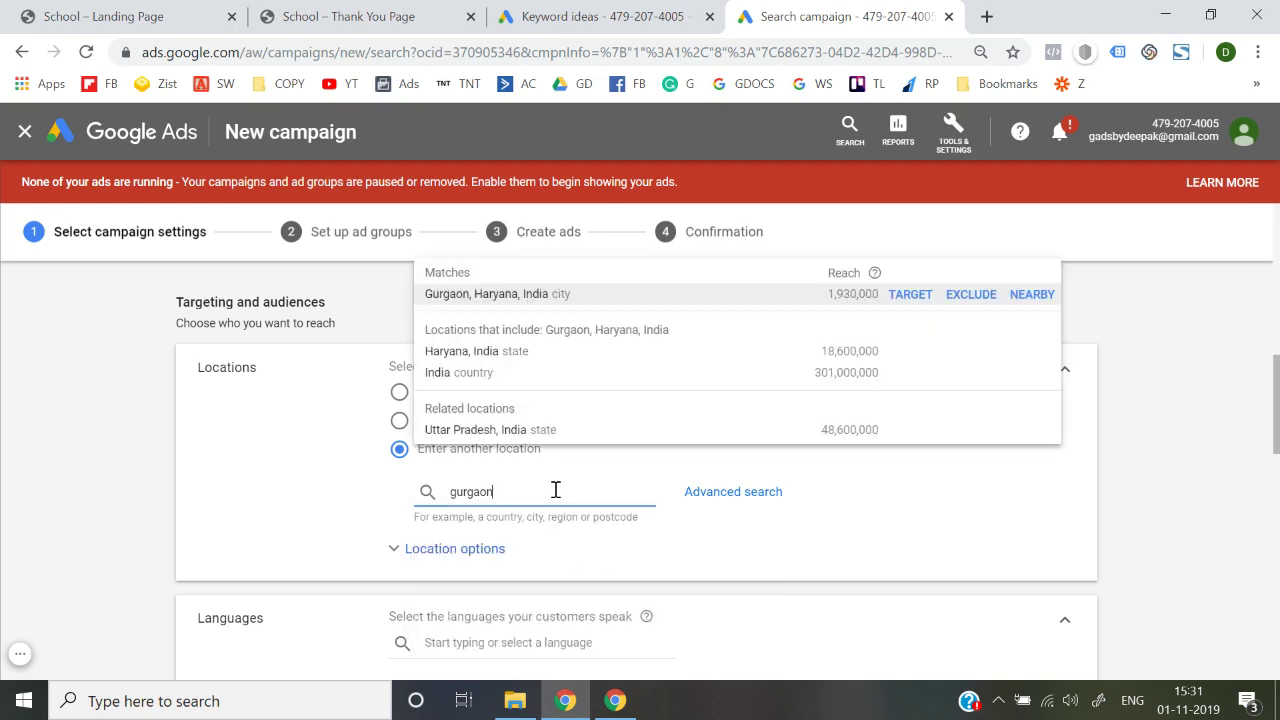
pyautogui.click(918, 298)
# Limit the location targeting to people in or regularly in the targeted locations.
pyautogui.scroll(-1, 337, 474)
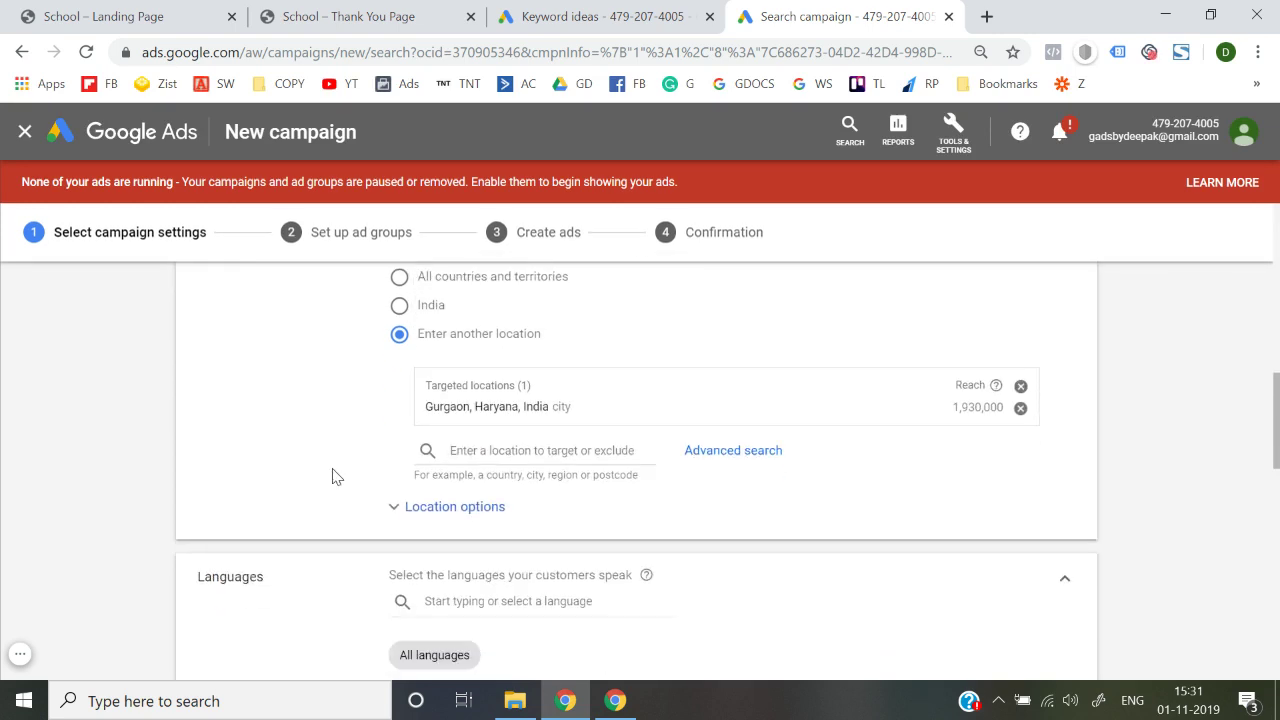
pyautogui.click(450, 505)
pyautogui.scroll(-1, 414, 639)
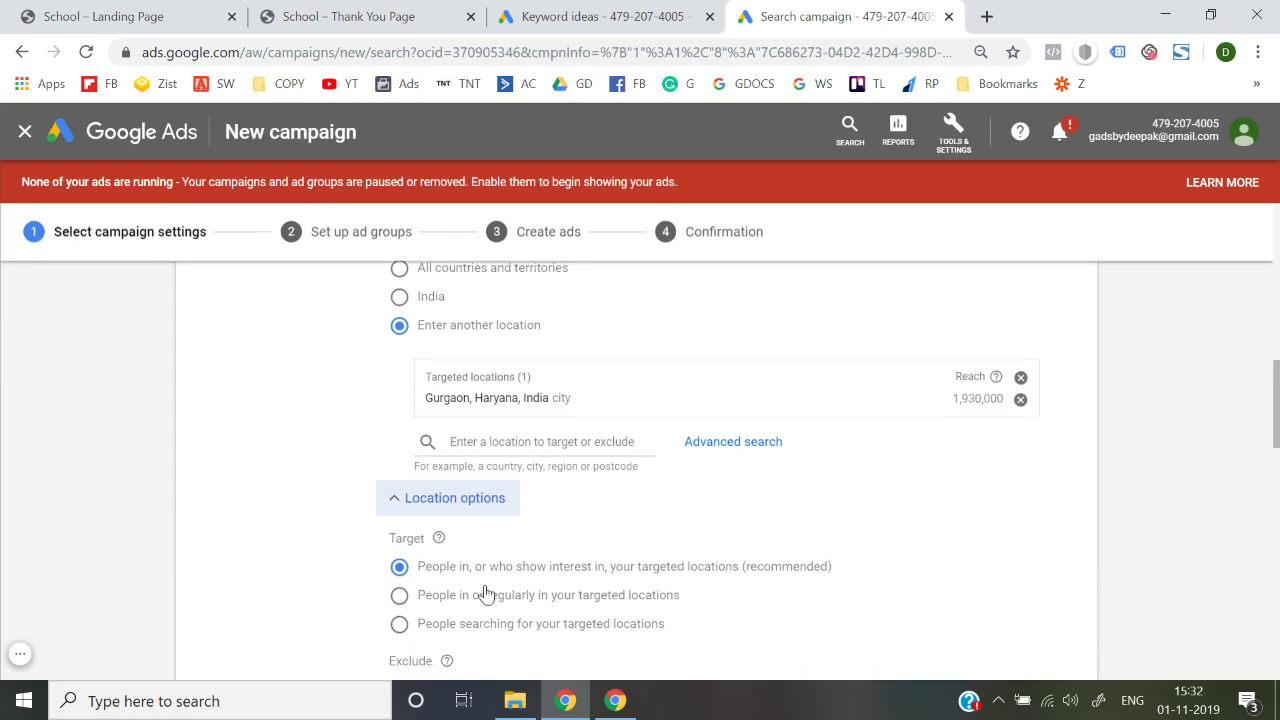
pyautogui.click(490, 600)
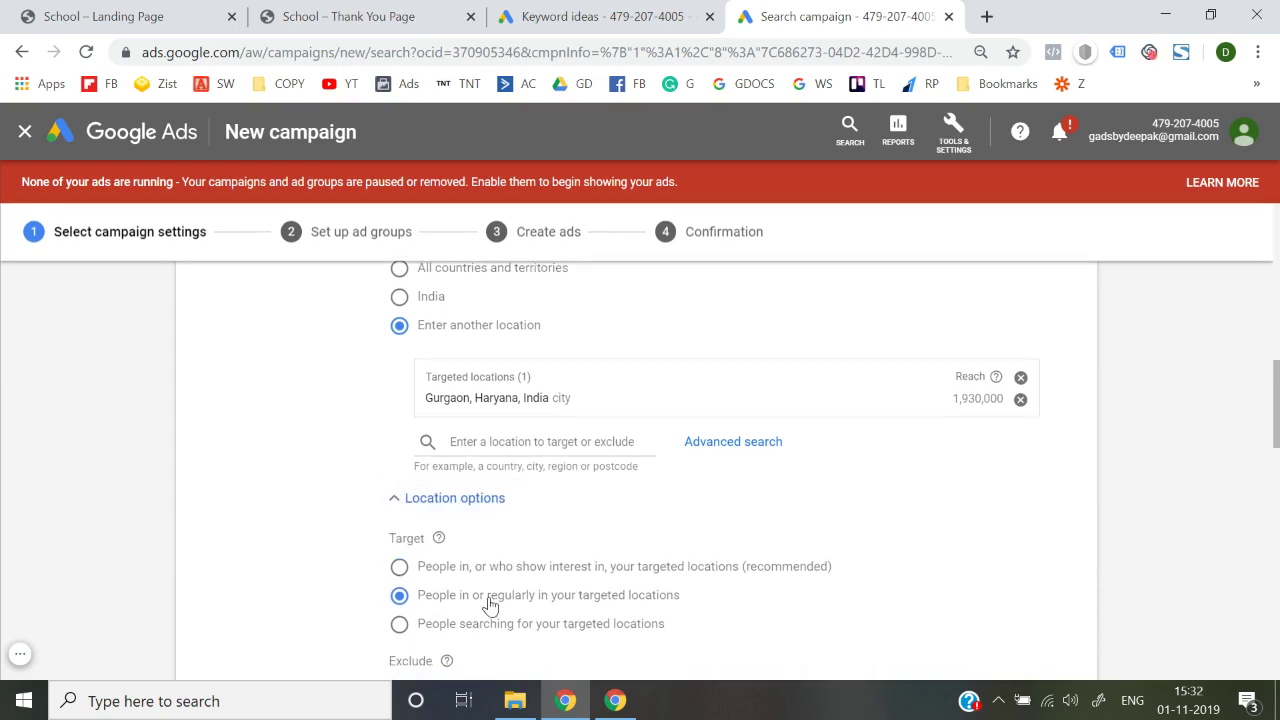
# Set the campaign's average daily budget to ₹1,000, leaving all languages targeted.
pyautogui.scroll(-4, 163, 577)
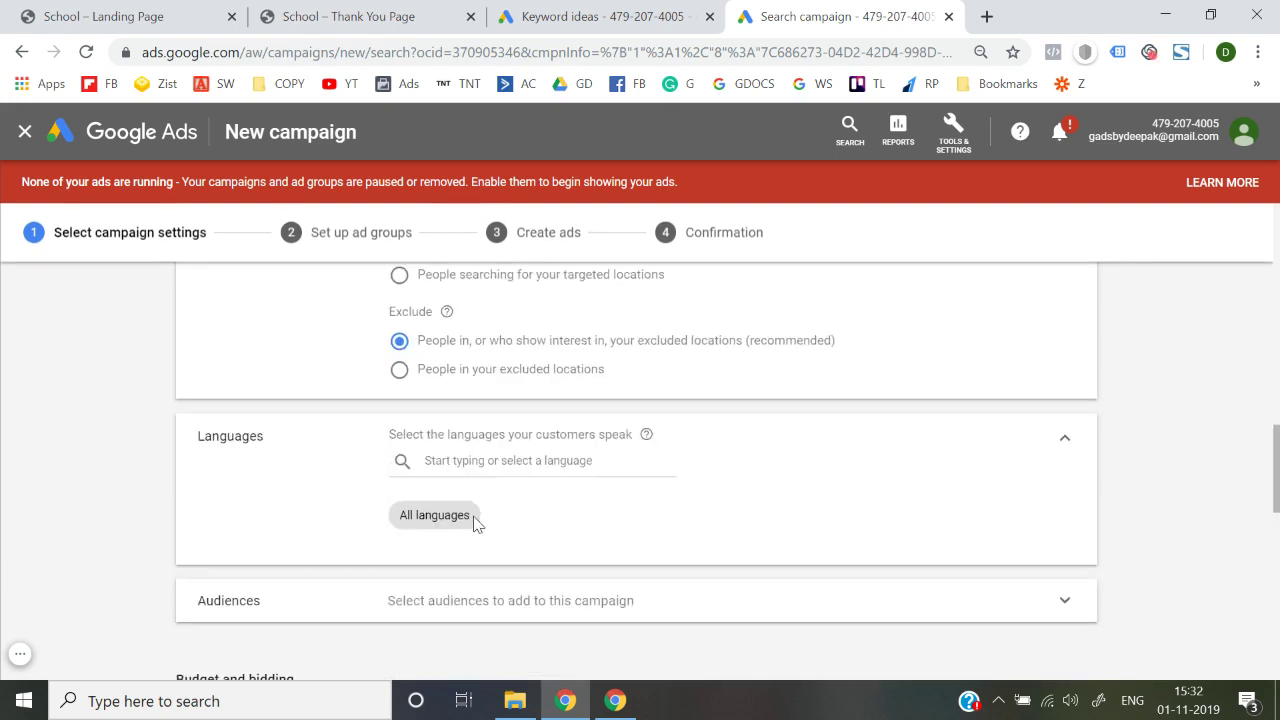
pyautogui.scroll(-2, 472, 520)
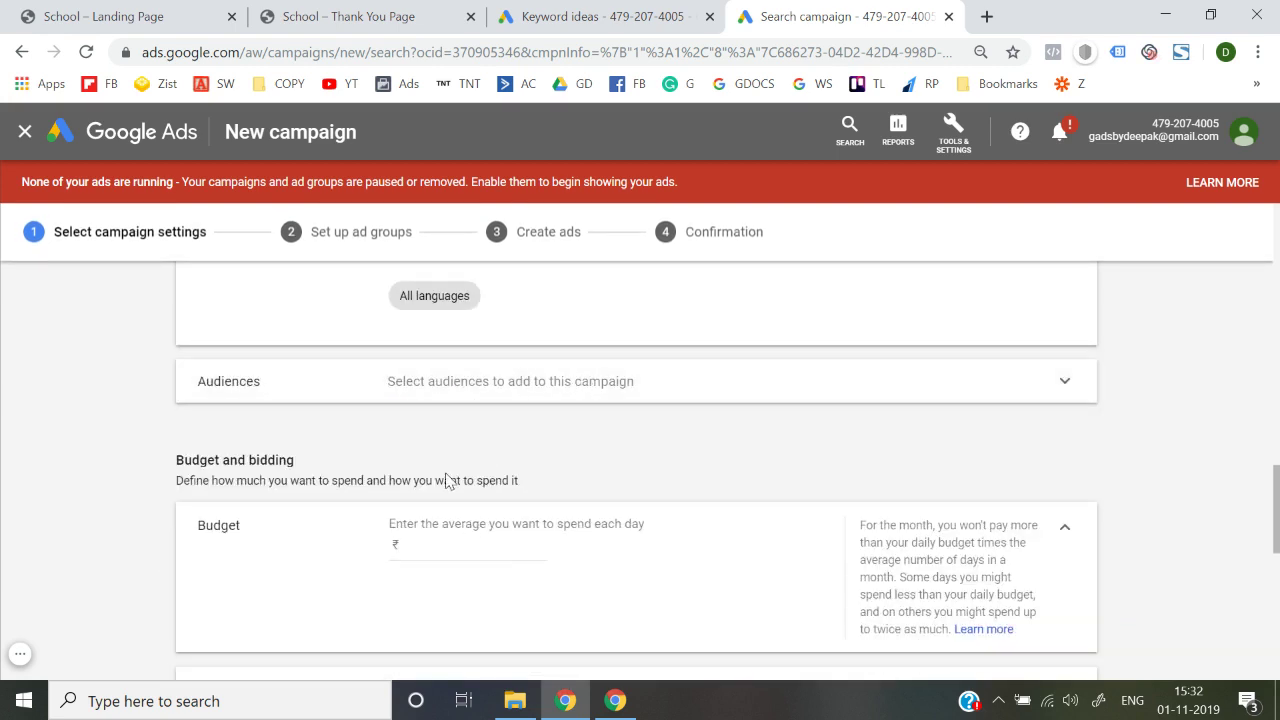
pyautogui.scroll(-1, 447, 481)
pyautogui.click(433, 450)
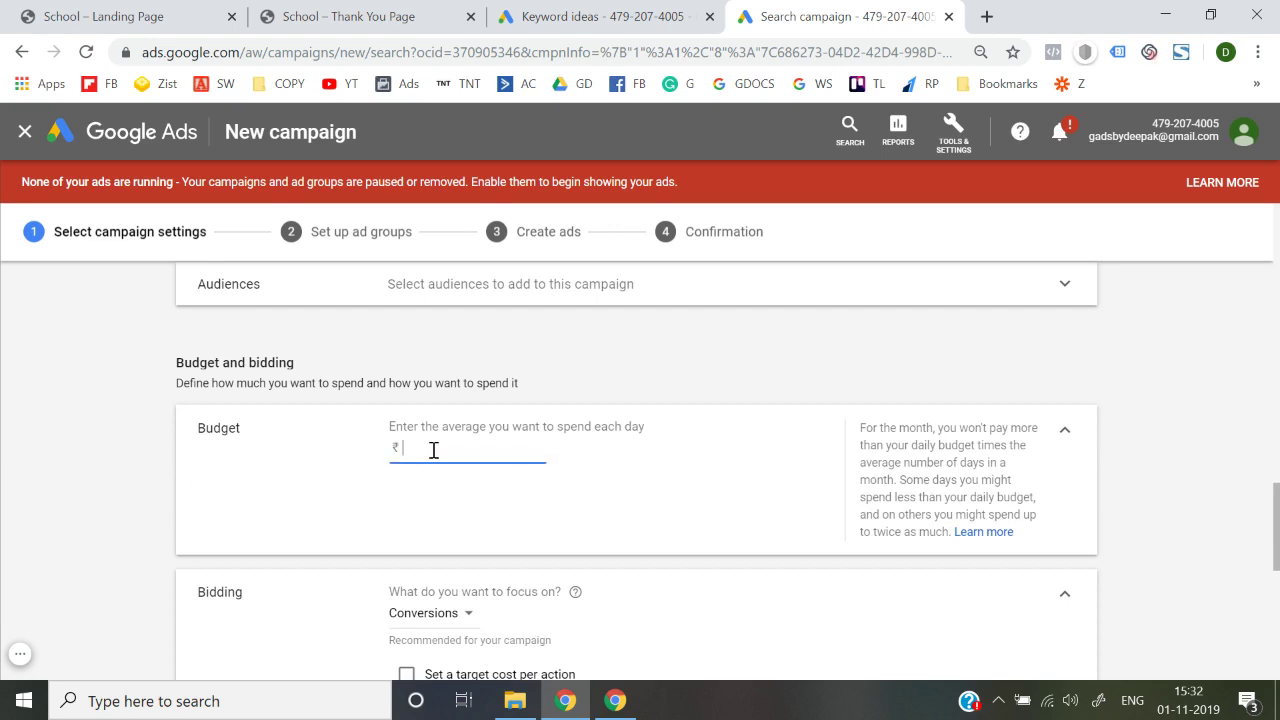
pyautogui.click(134, 490)
# Choose the bid strategy directly and set it to Manual CPC without Enhanced CPC.
pyautogui.scroll(-2, 132, 489)
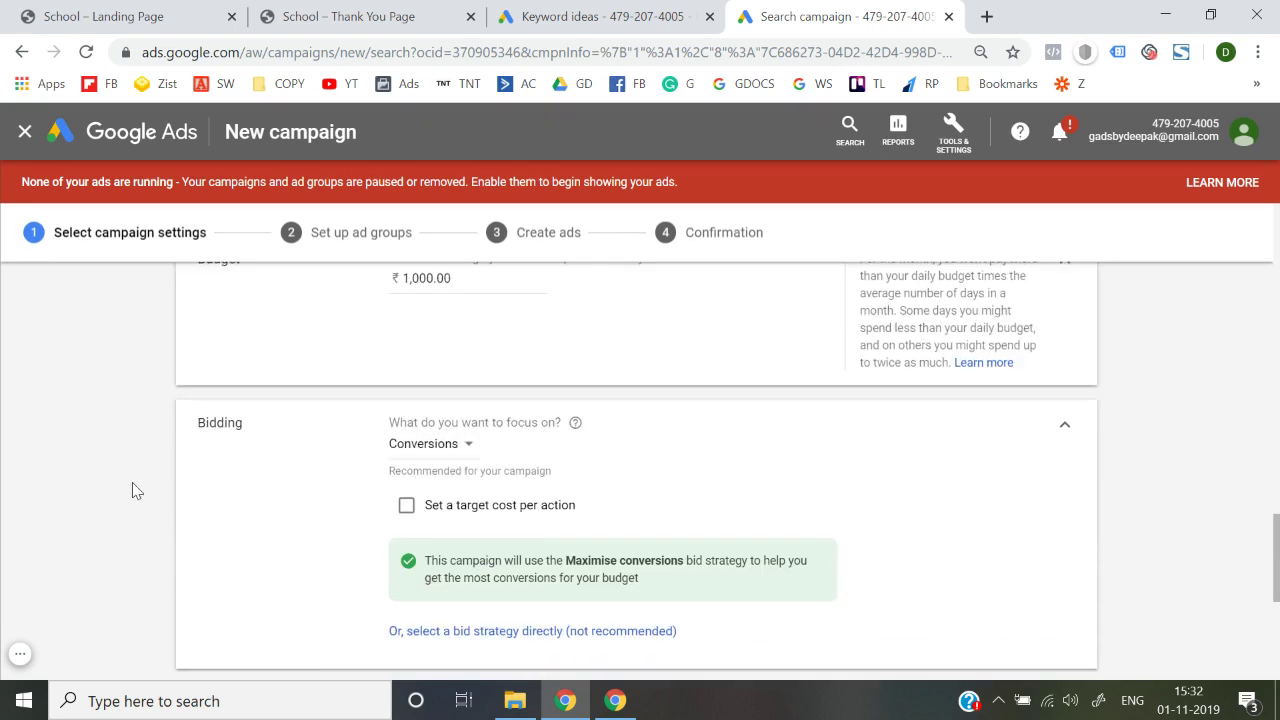
pyautogui.click(464, 446)
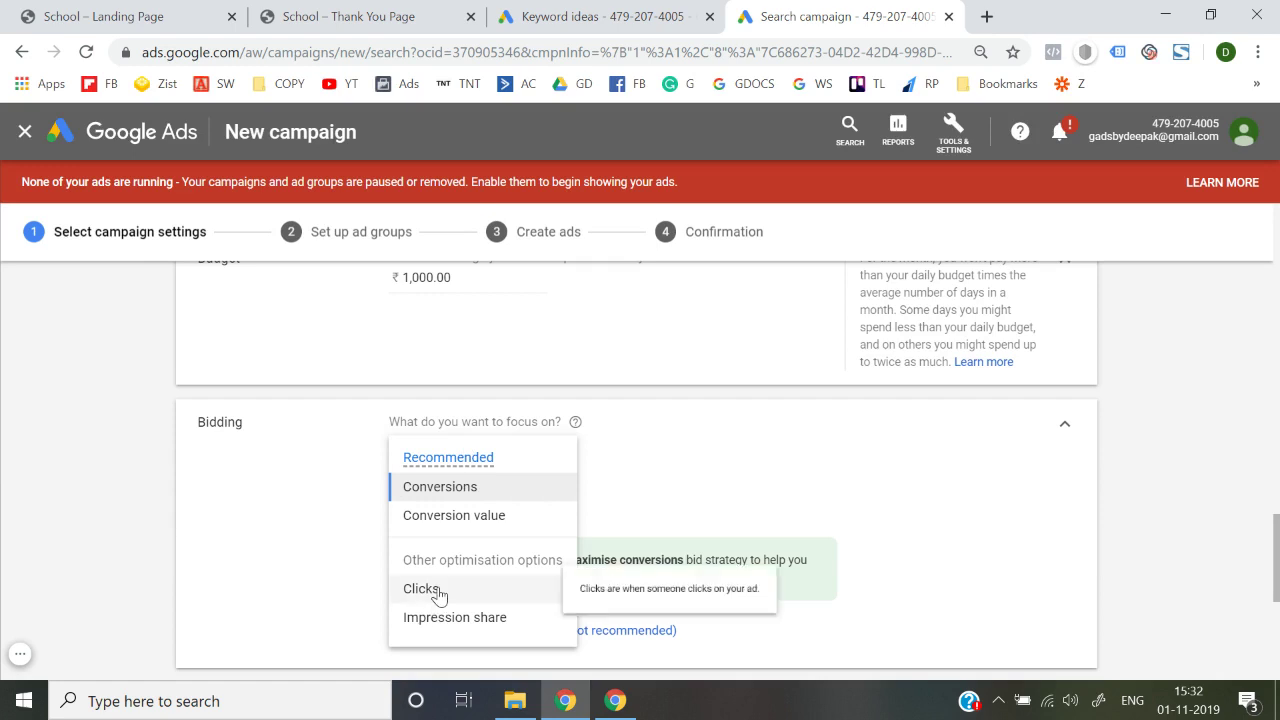
pyautogui.click(298, 600)
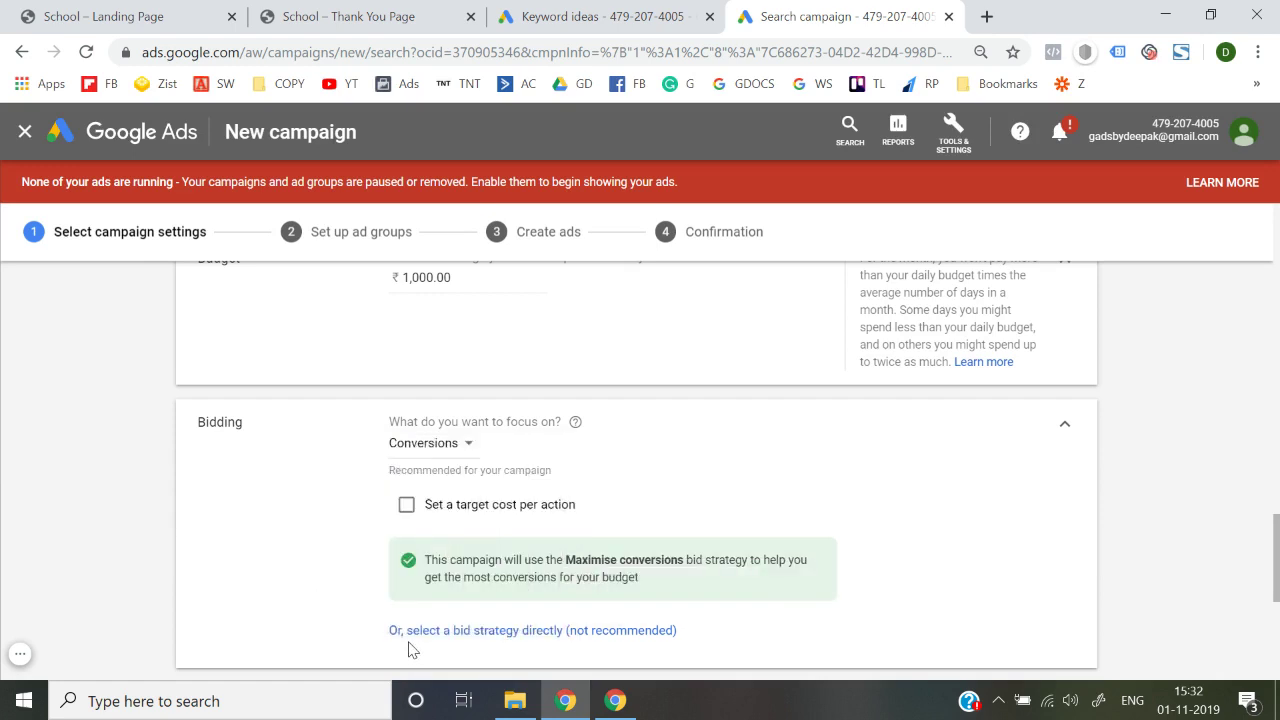
pyautogui.click(520, 619)
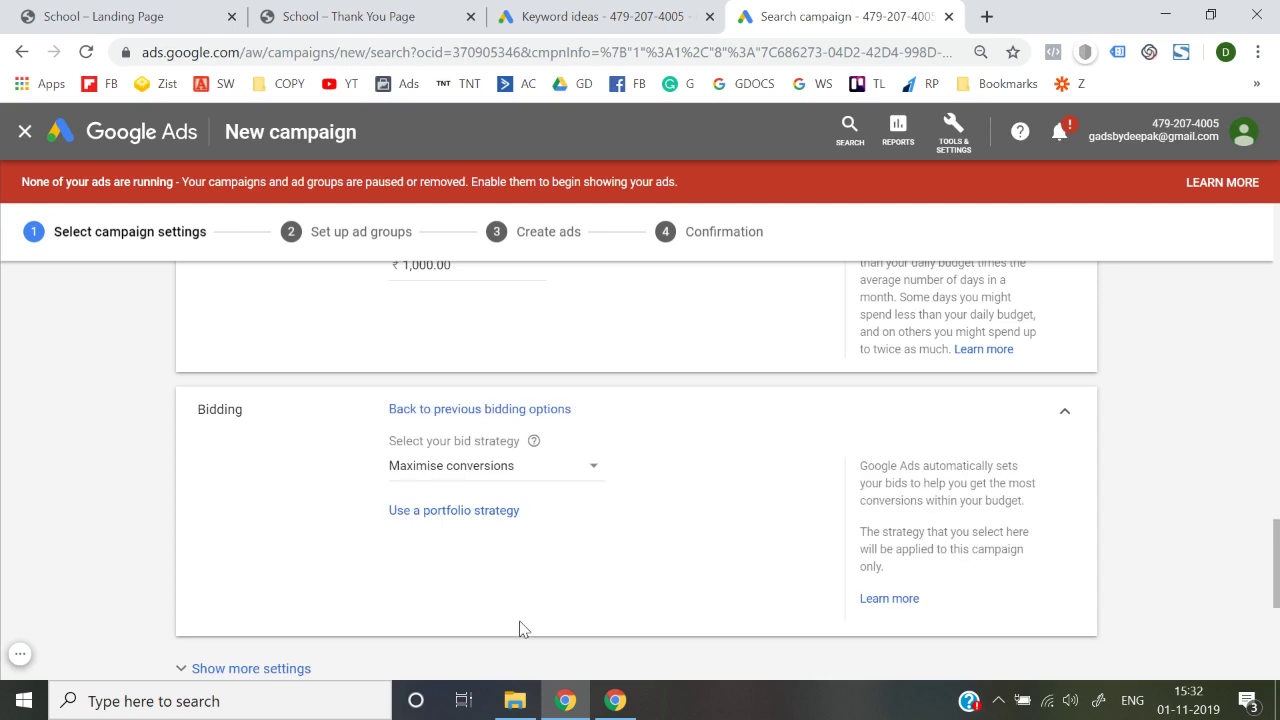
pyautogui.click(517, 466)
pyautogui.click(488, 455)
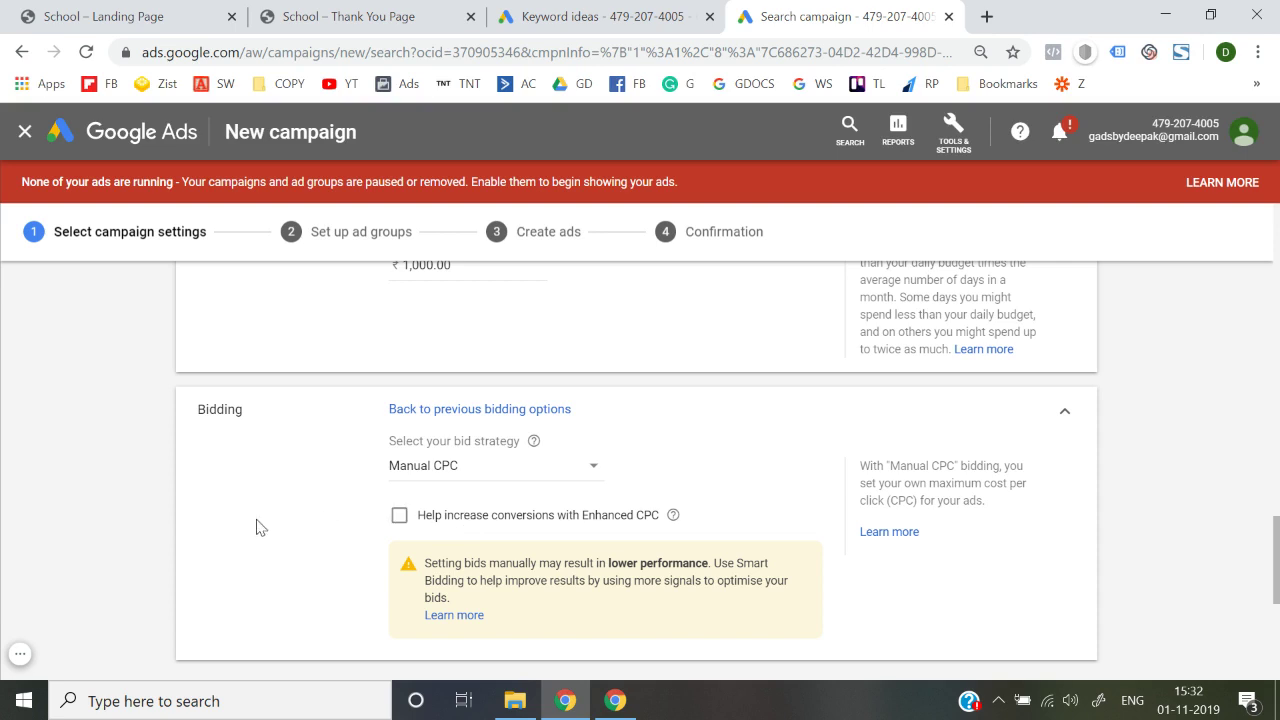
# Reveal the conversions, ad schedule and ad rotation settings, then save the campaign settings without ad extensions and continue to ad groups.
pyautogui.scroll(-3, 257, 522)
pyautogui.click(262, 442)
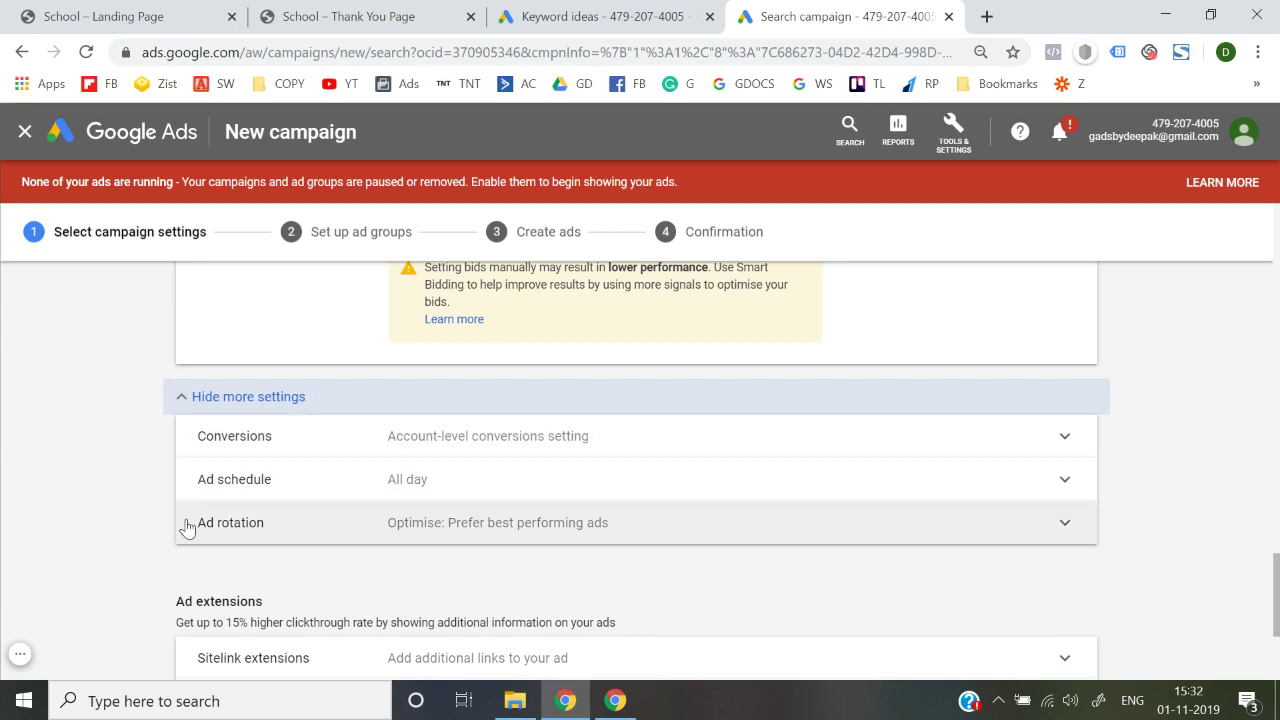
pyautogui.scroll(-1, 178, 525)
pyautogui.scroll(-1, 178, 527)
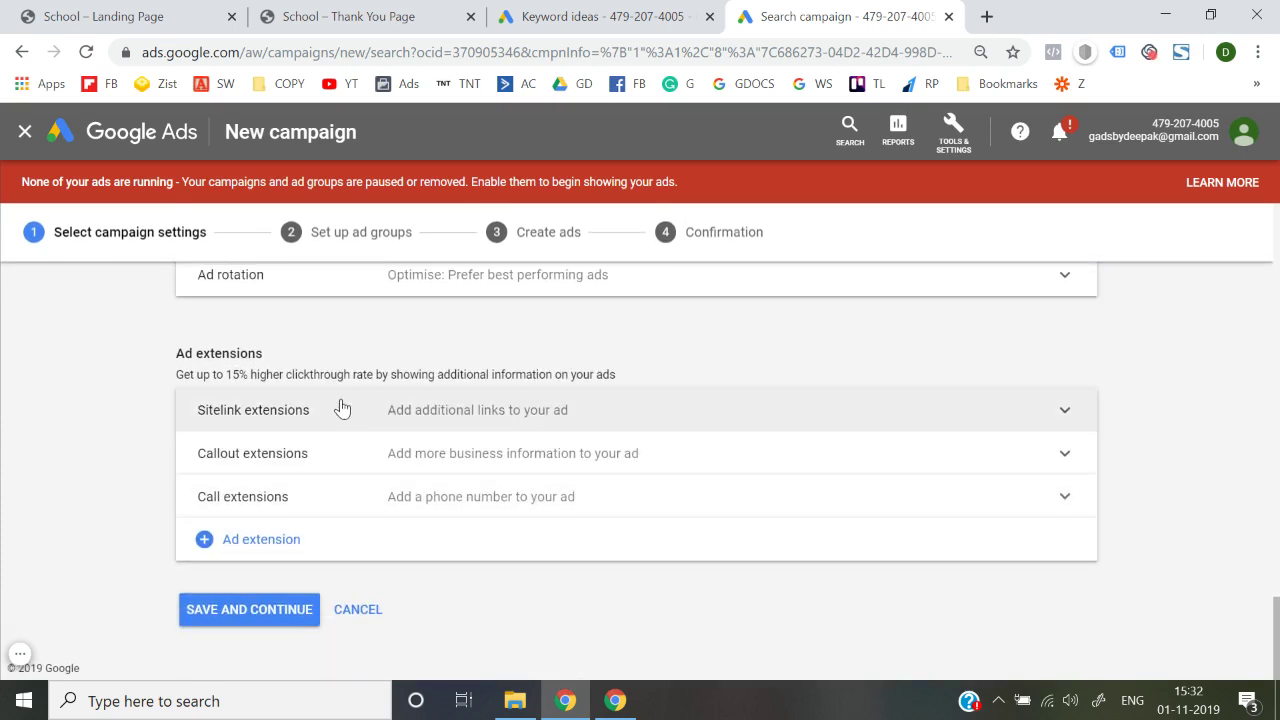
pyautogui.click(247, 621)
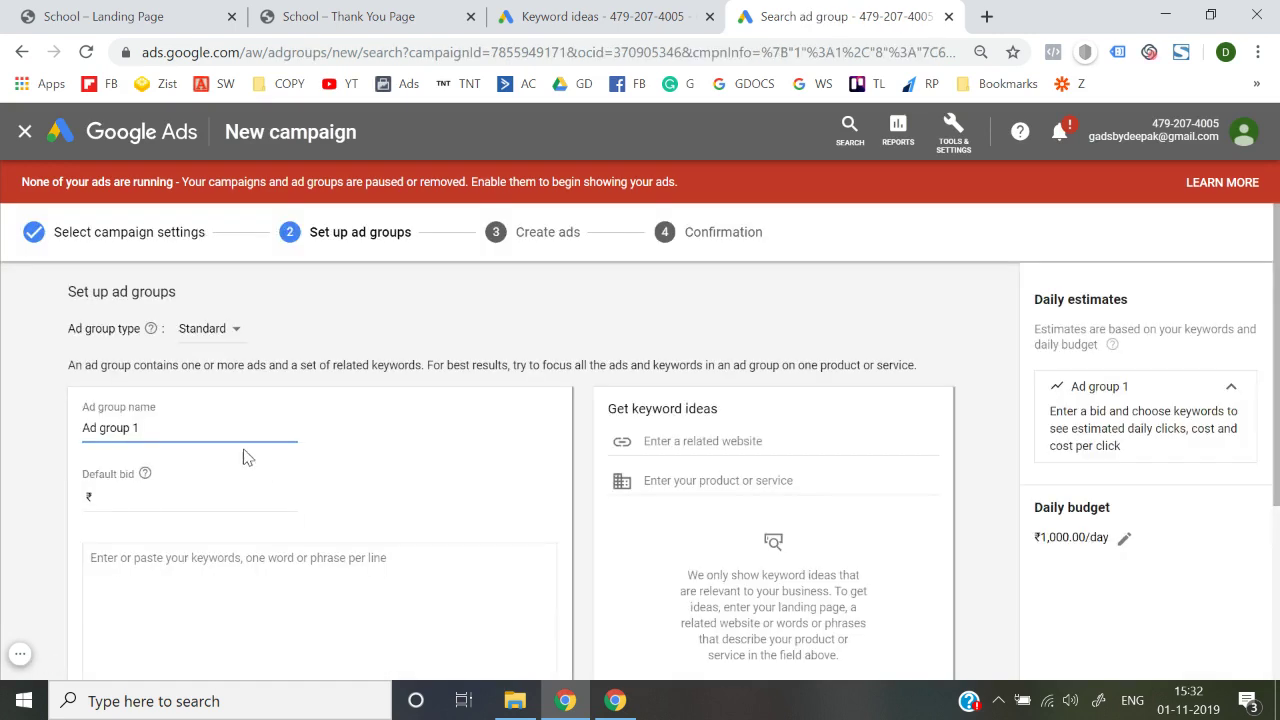
# Name the ad group "best schools in gurgaon", copying the text from the keyword ideas.
pyautogui.click(595, 16)
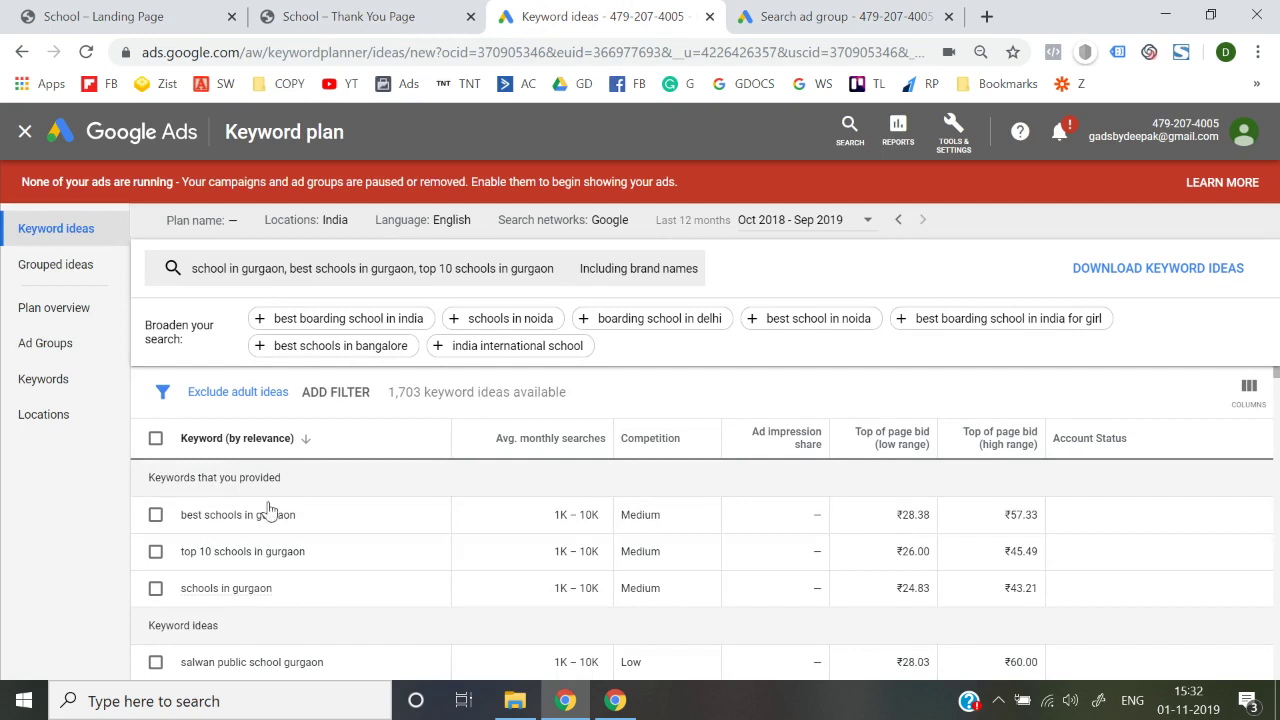
pyautogui.tripleClick(224, 516)
pyautogui.hotkey('ctrl', 'c')
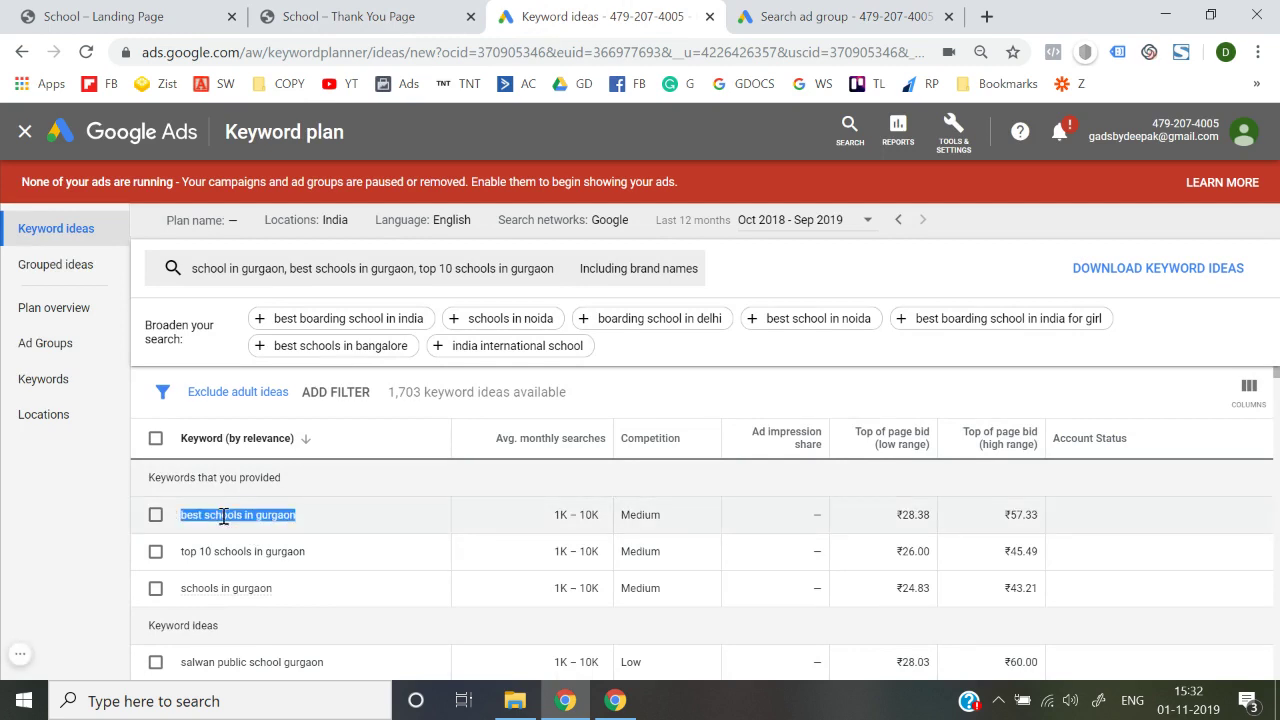
pyautogui.click(868, 14)
pyautogui.hotkey('ctrl', 'a')
pyautogui.press('BackSpace')
pyautogui.hotkey('ctrl', 'v')
# Check the keyword's high-range top of page bid in the keyword ideas and set the ad group's default bid to ₹60.
pyautogui.click(166, 497)
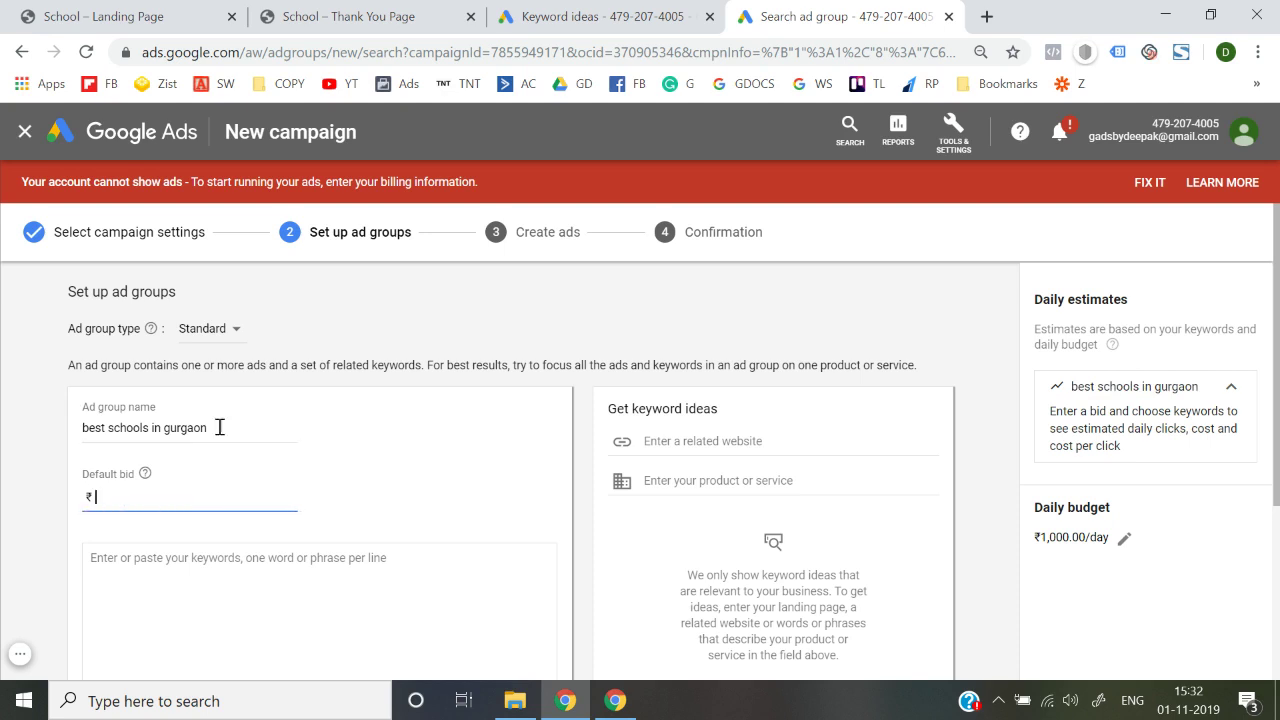
pyautogui.click(605, 12)
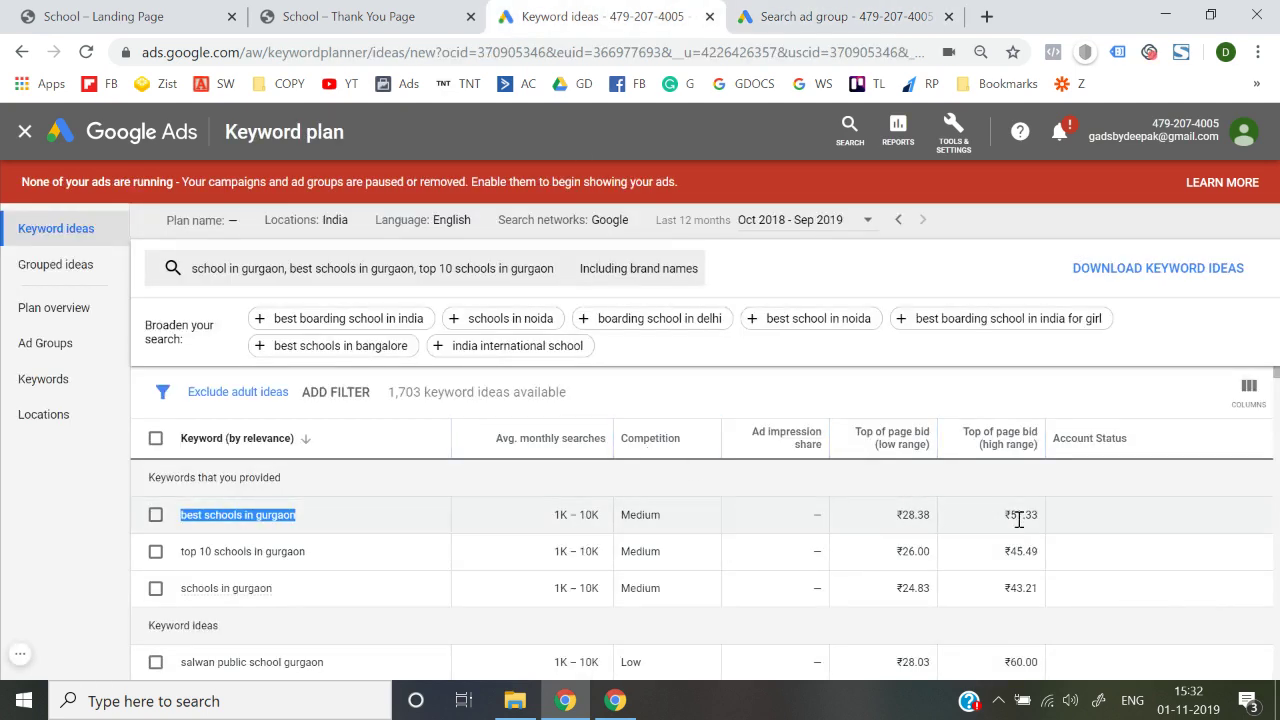
pyautogui.click(850, 16)
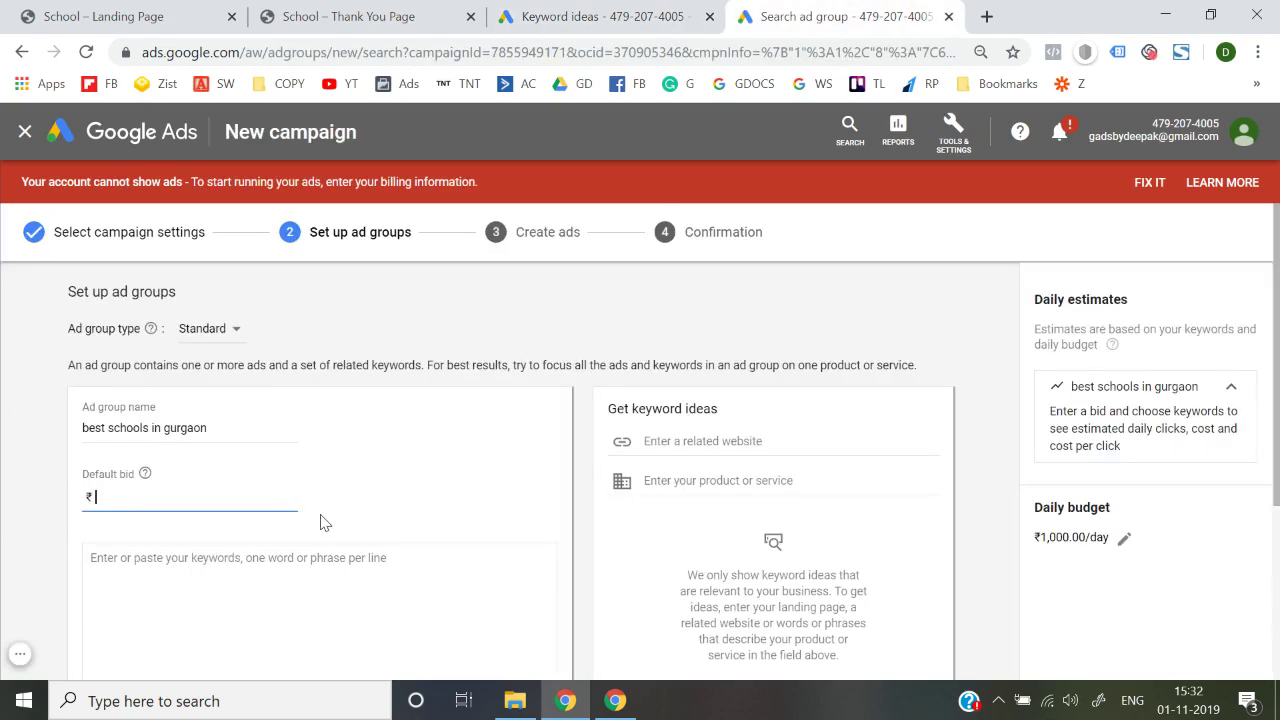
pyautogui.click(3, 508)
# Add "best schools in gurgaon" to the ad group's keywords as an exact match by enclosing it in square brackets.
pyautogui.scroll(-2, 3, 508)
pyautogui.scroll(1, 3, 508)
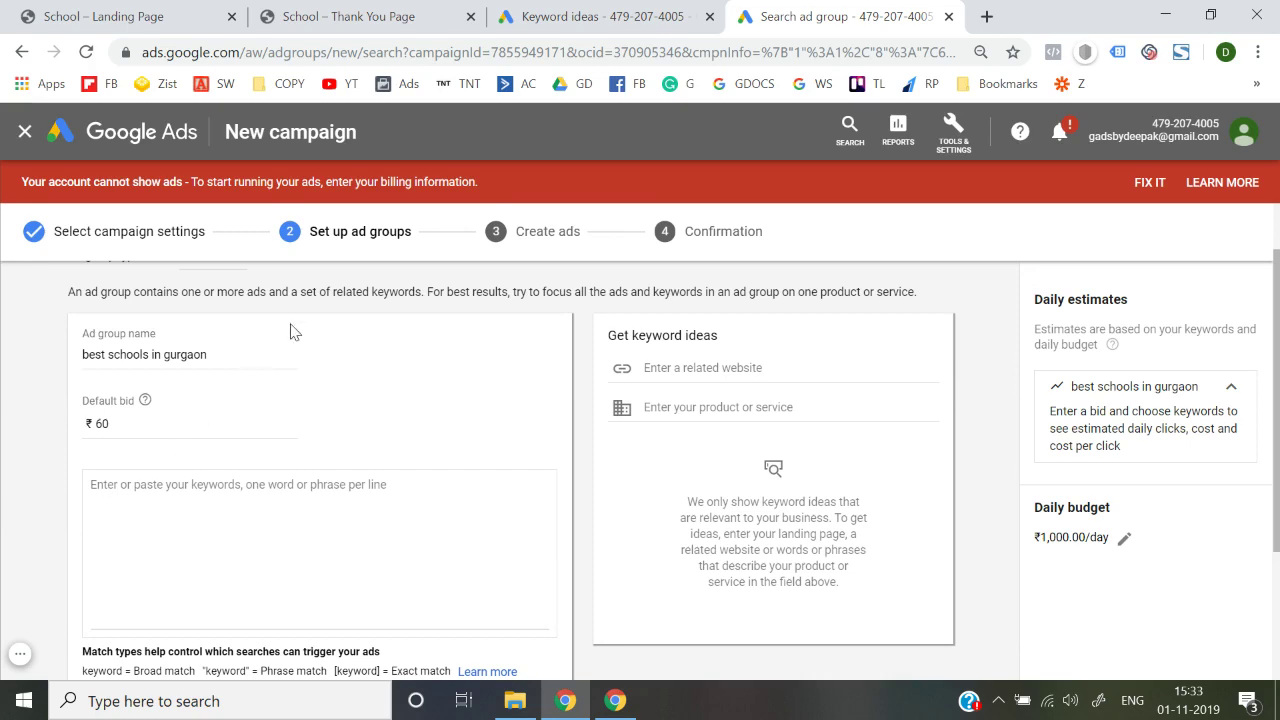
pyautogui.click(600, 16)
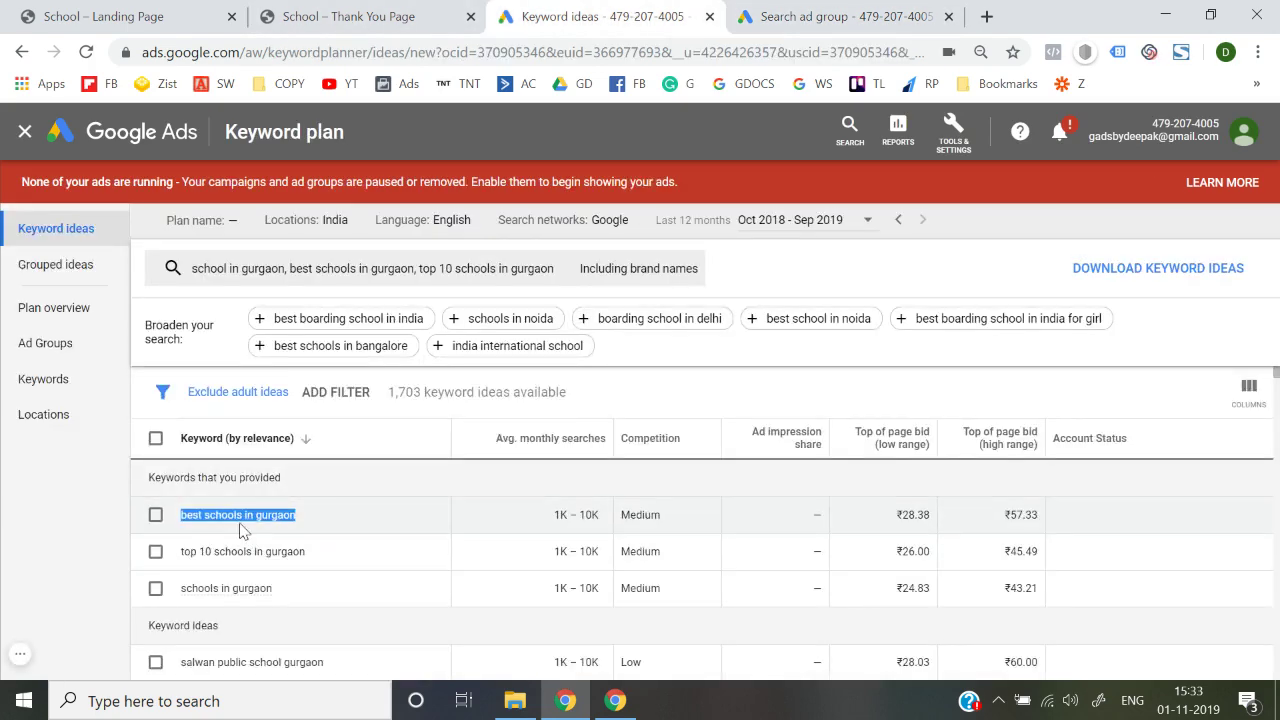
pyautogui.click(840, 16)
pyautogui.click(203, 550)
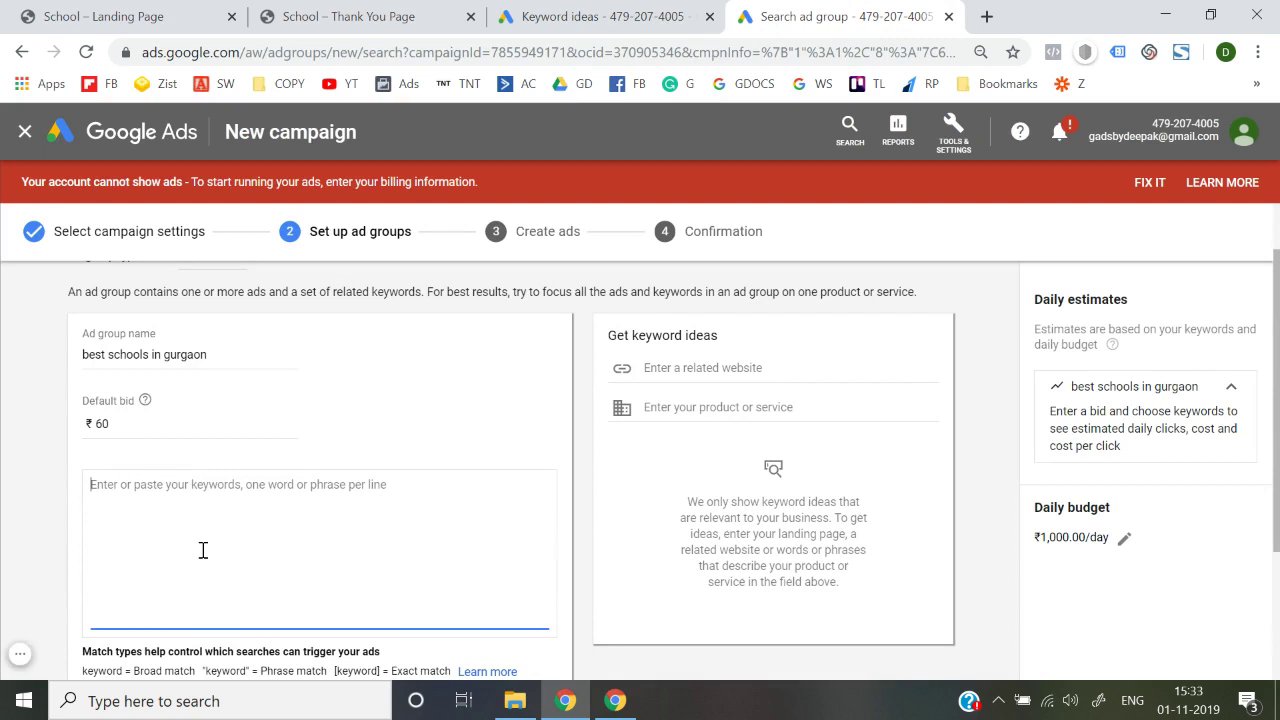
pyautogui.hotkey('ctrl', 'v')
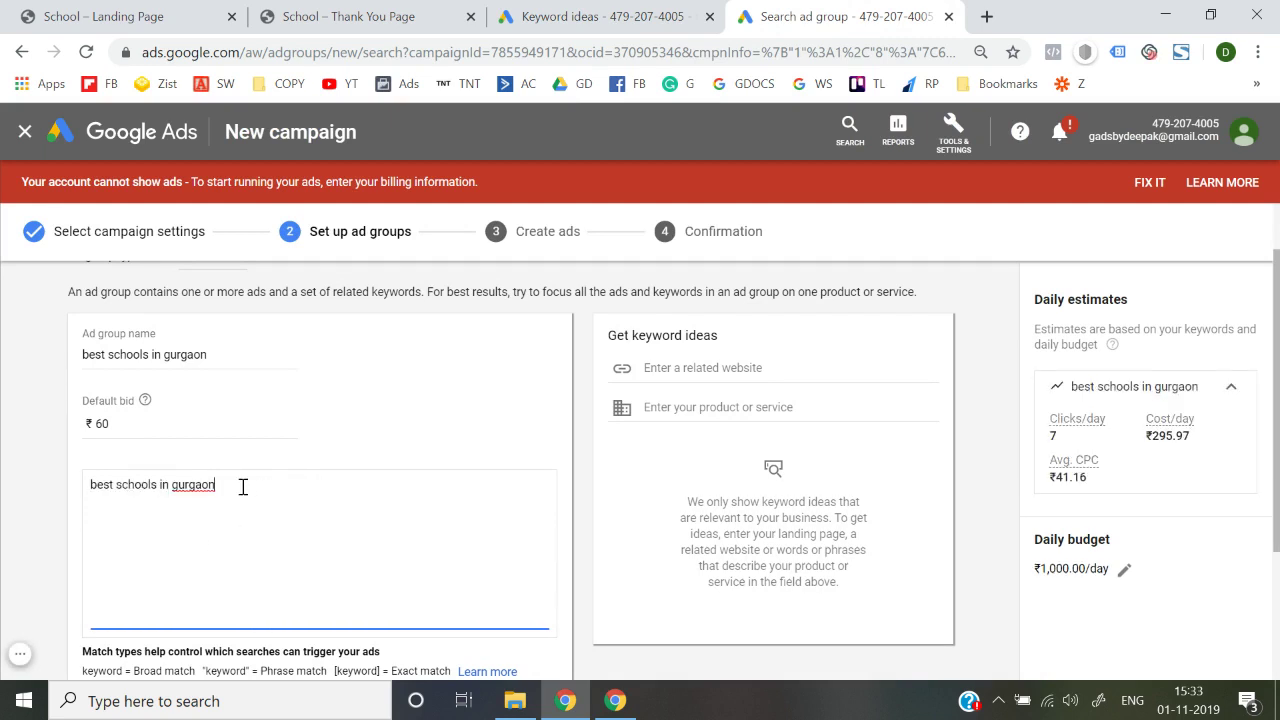
pyautogui.press('Home')
pyautogui.write('[')
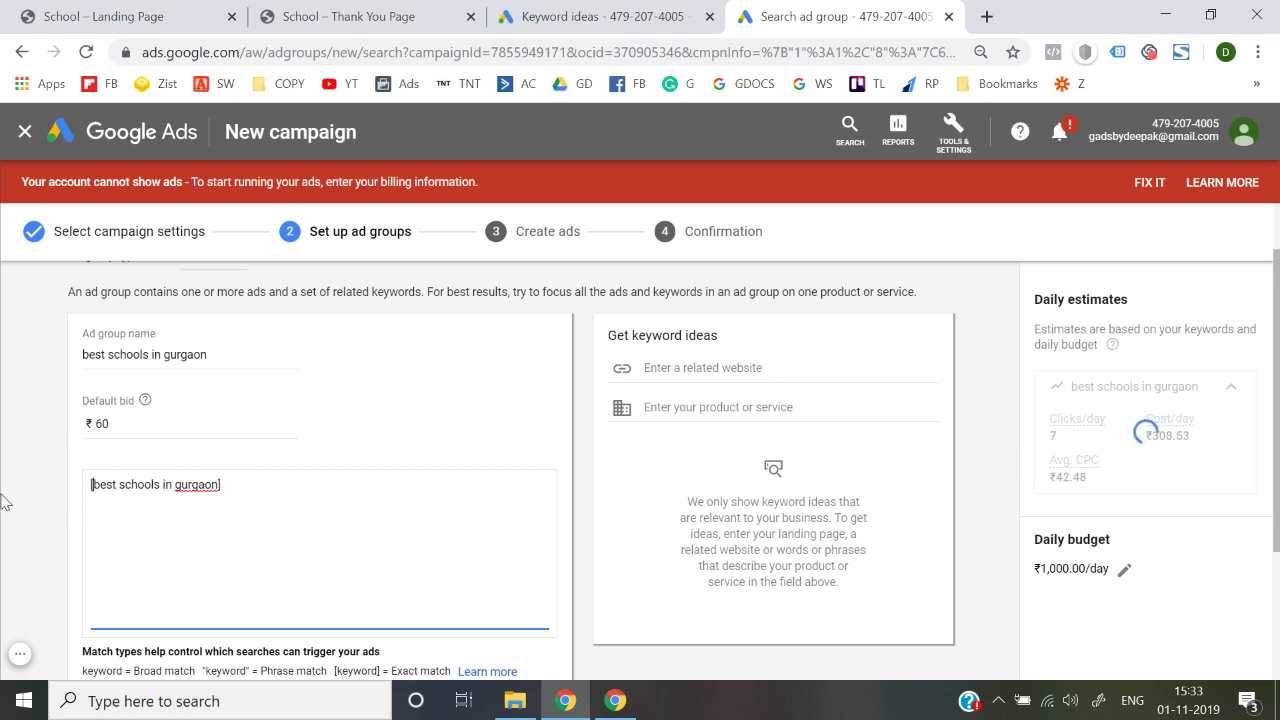
# Save the single ad group and continue to creating its ads.
pyautogui.scroll(-1, 175, 511)
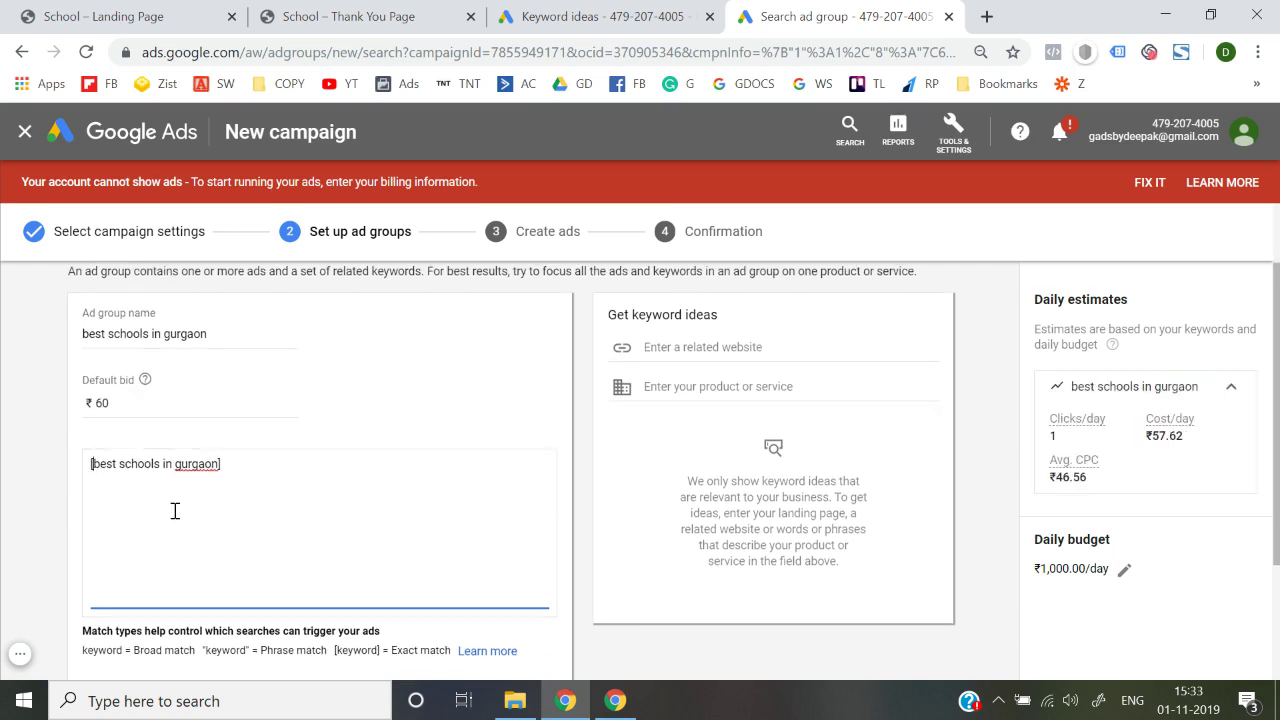
pyautogui.scroll(-2, 175, 511)
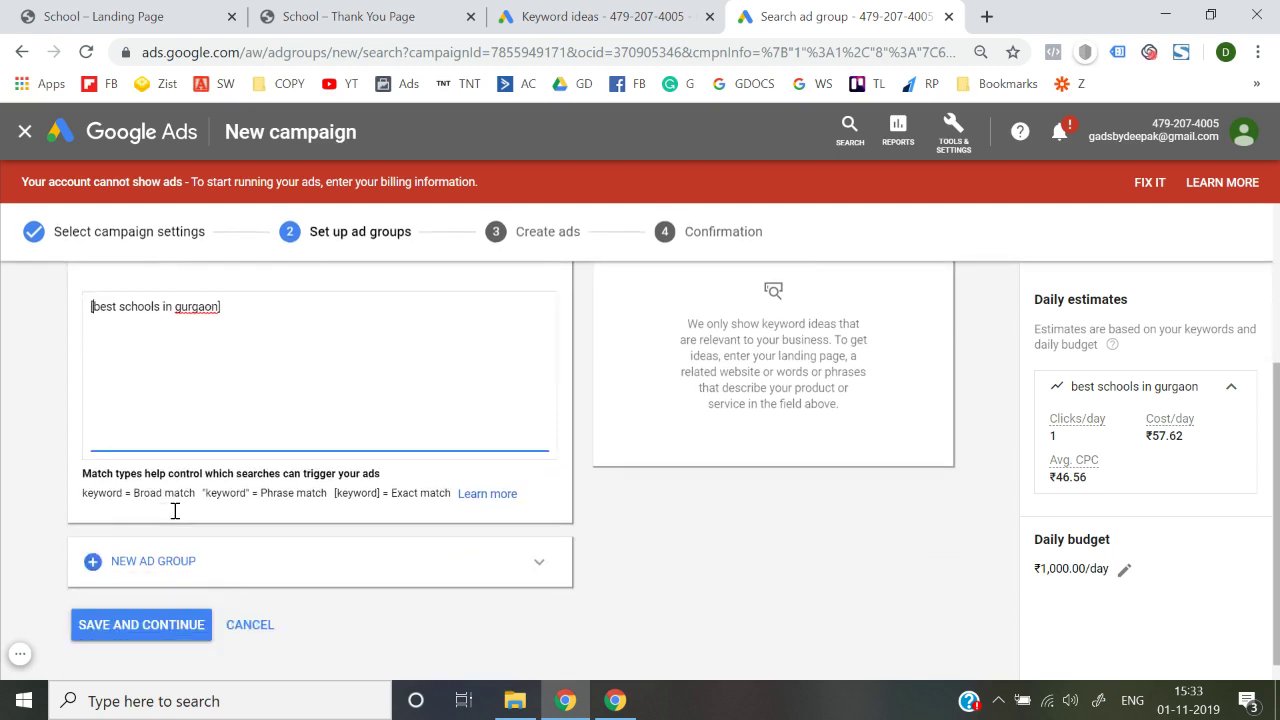
pyautogui.click(153, 612)
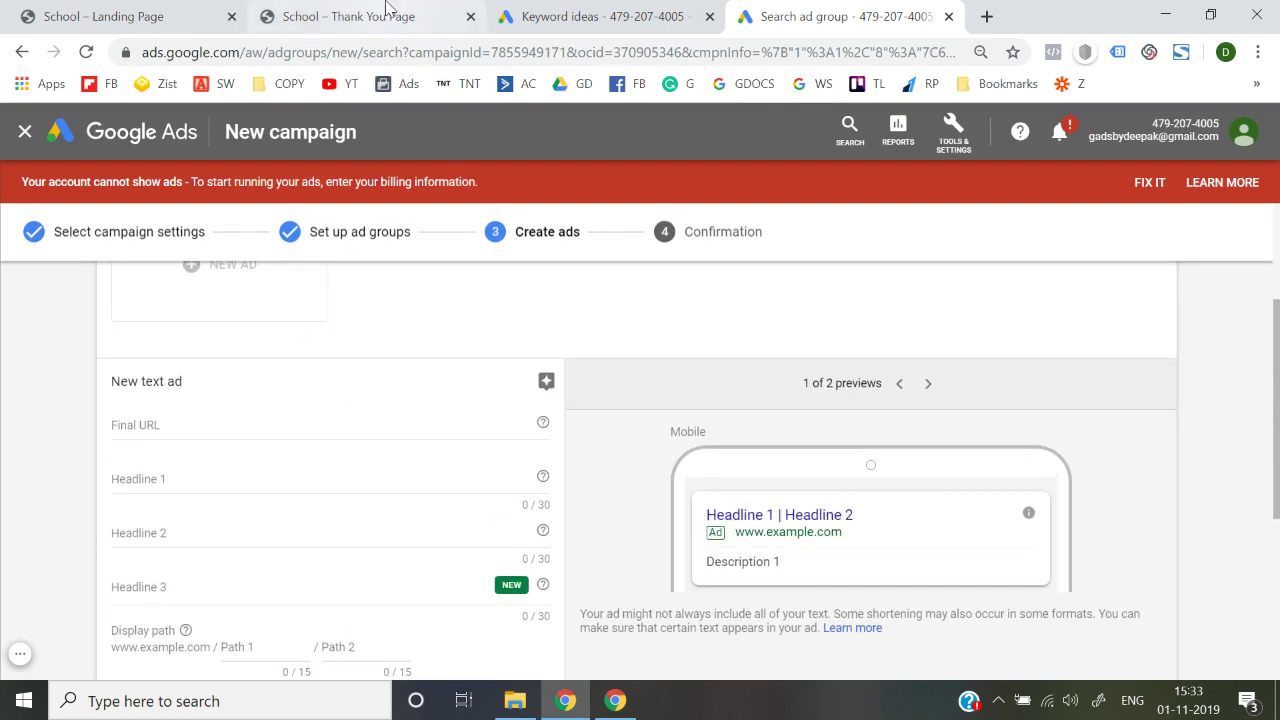
pyautogui.click(189, 14)
pyautogui.click(256, 60)
pyautogui.hotkey('ctrl', 'c')
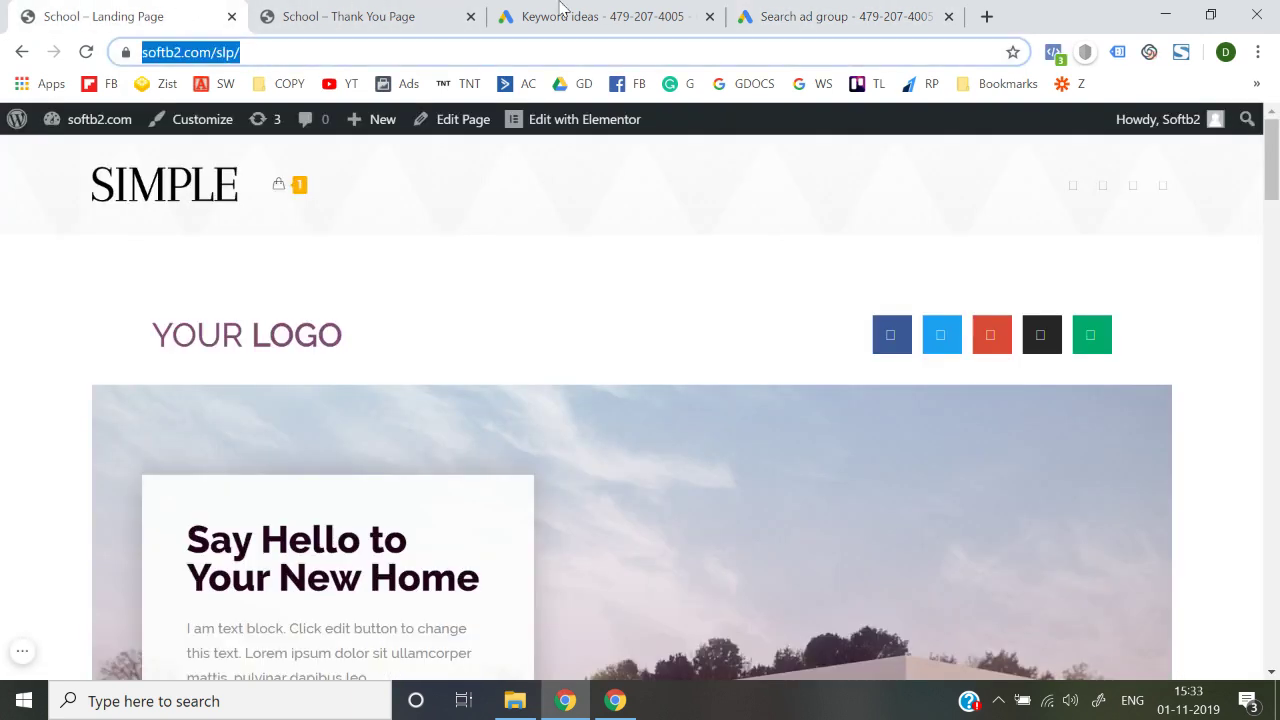
pyautogui.click(840, 16)
pyautogui.click(276, 426)
pyautogui.hotkey('ctrl', 'v')
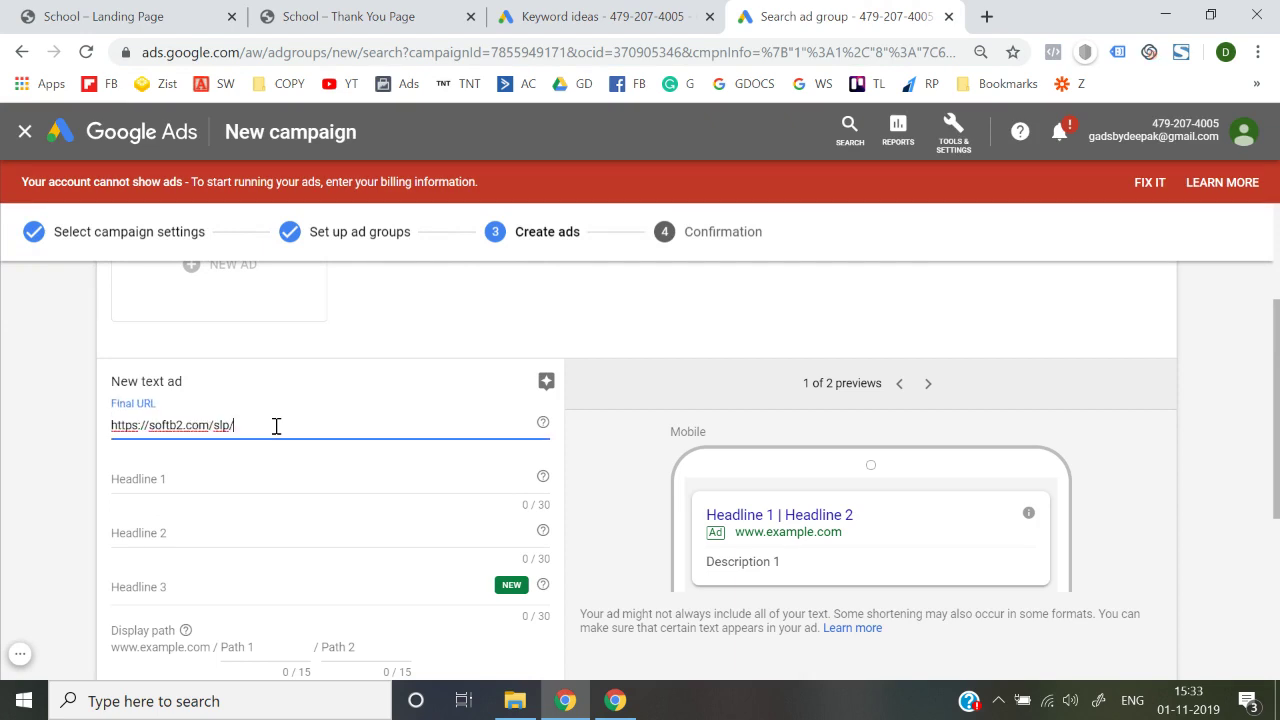
# Check the keyword wording in the keyword ideas and enter "Best schools in gurgaon" as the text ad's headline 1.
pyautogui.click(221, 483)
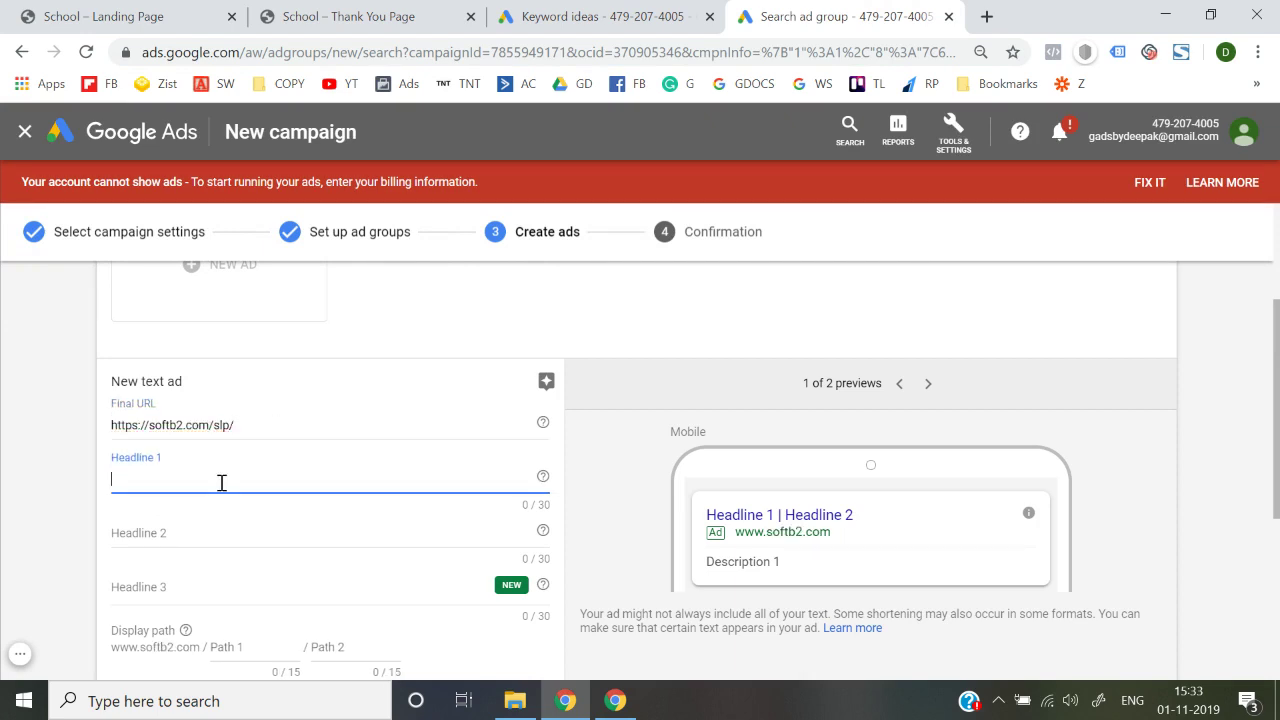
pyautogui.click(583, 10)
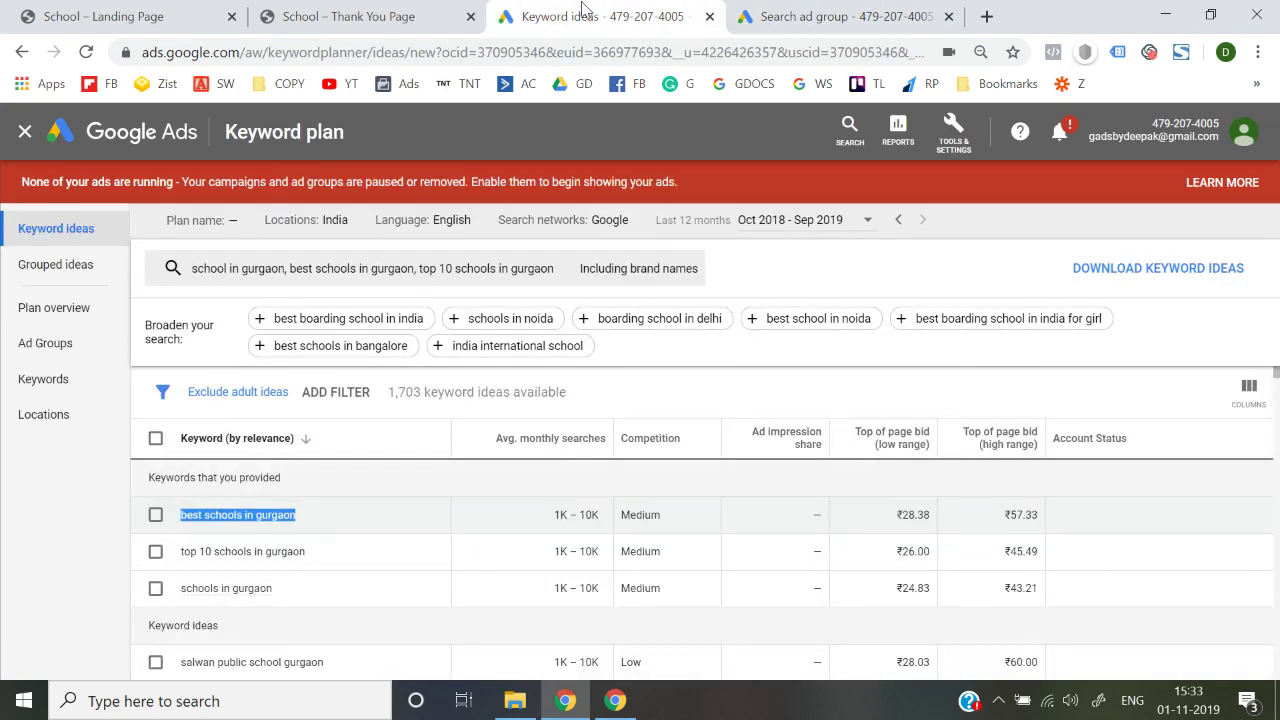
pyautogui.click(845, 16)
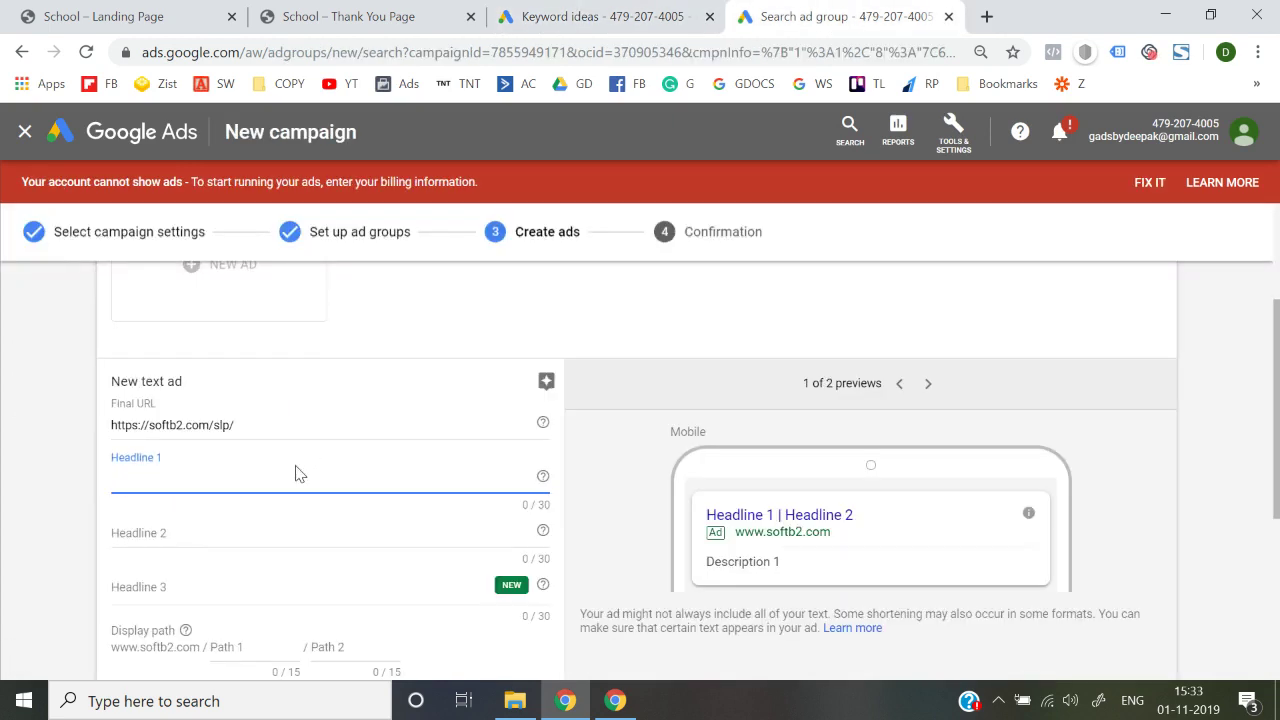
pyautogui.write('best schools in gurgaon')
pyautogui.write('B')
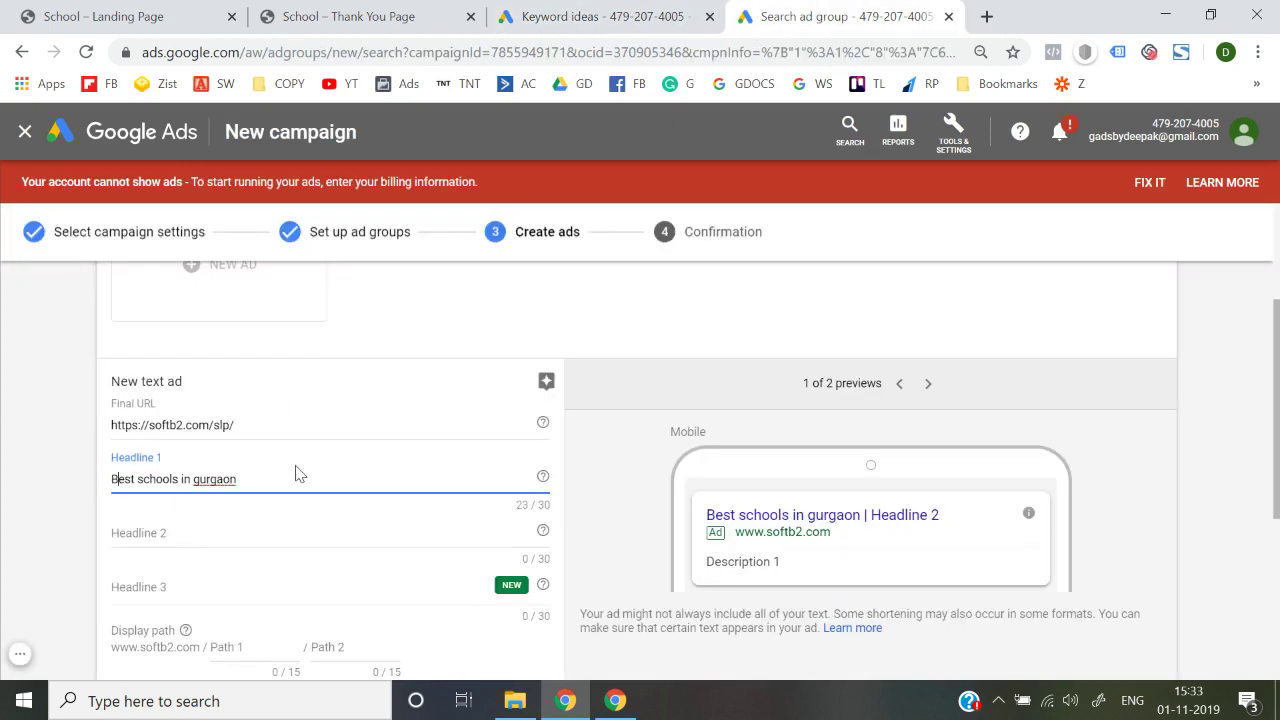
# Enter "Admissions Open" as headline 2 and change headline 1 to "Best School in gurgaon".
pyautogui.click(254, 531)
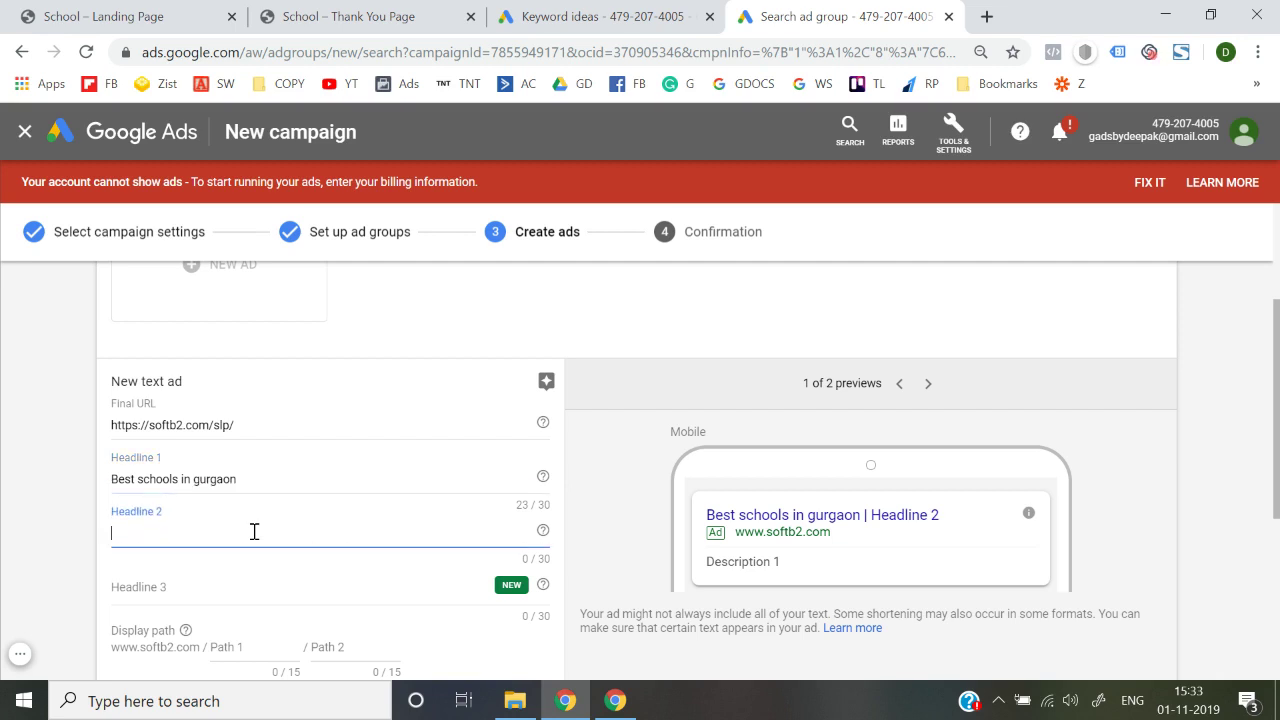
pyautogui.write('Admissions Open')
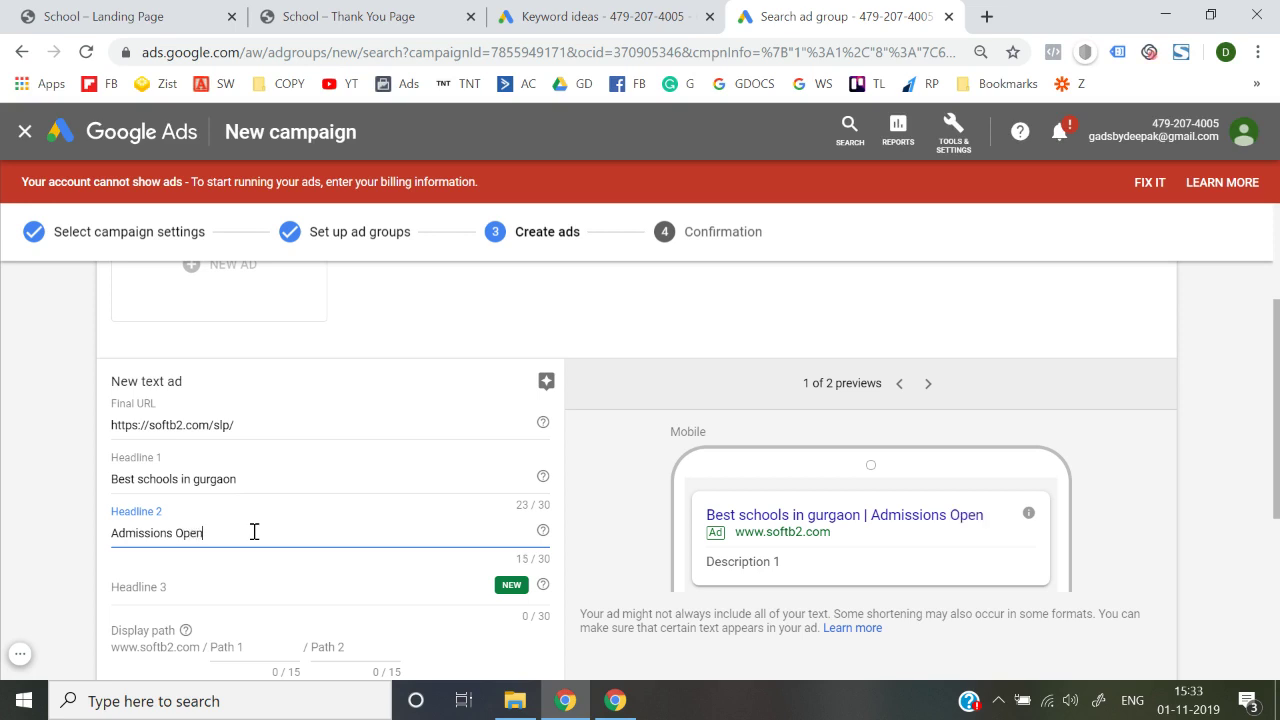
pyautogui.scroll(-1, 254, 535)
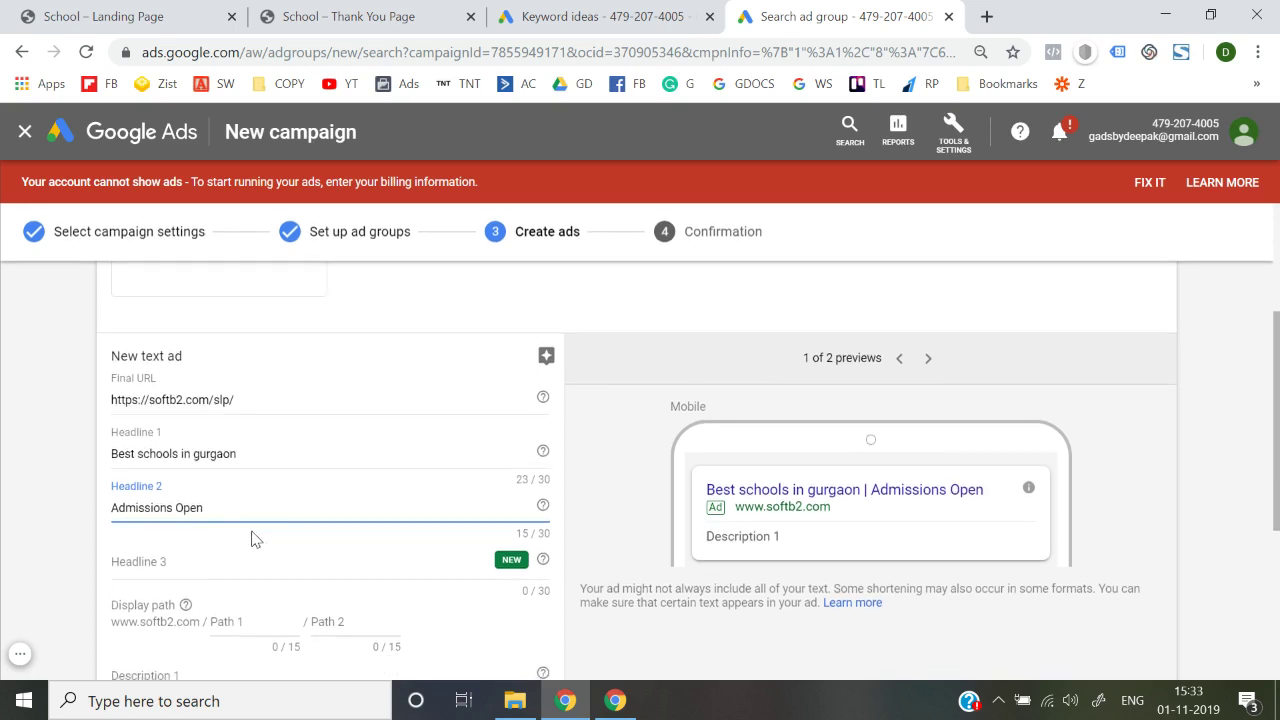
pyautogui.click(147, 456)
pyautogui.press('BackSpace')
pyautogui.write('S')
pyautogui.press('BackSpace')
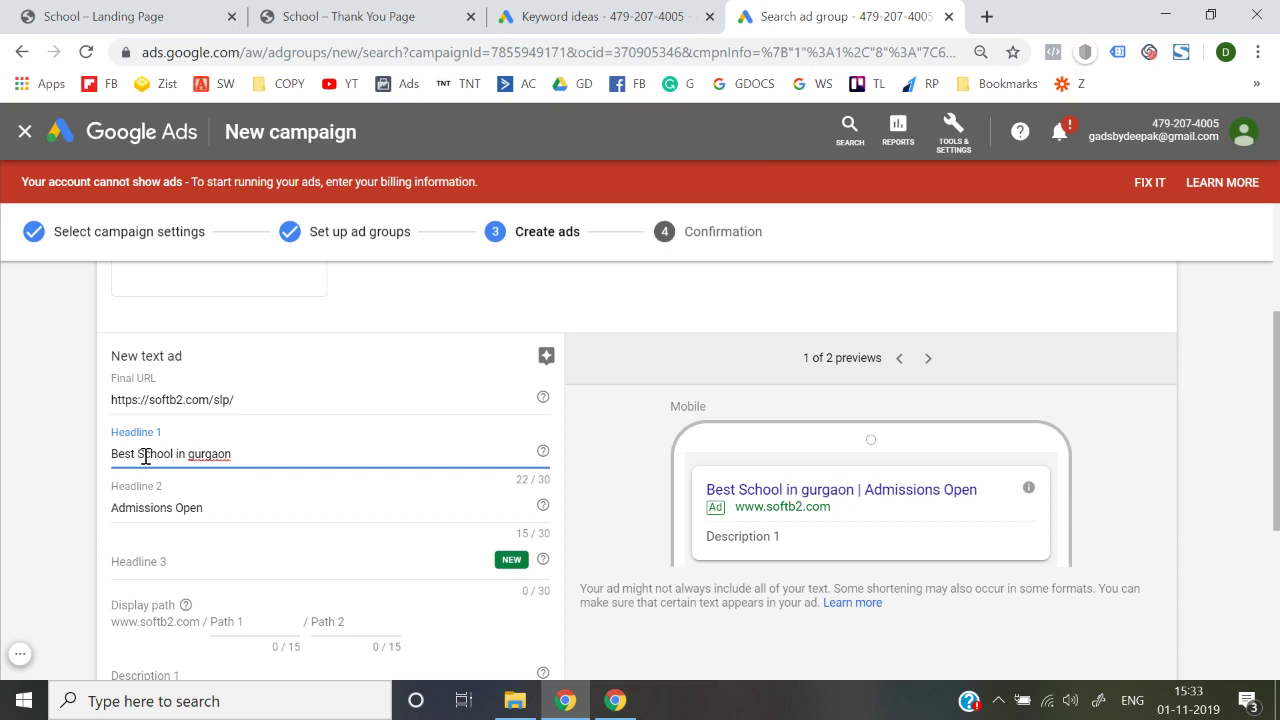
# Enter "Softb2" as the text ad's headline 3.
pyautogui.click(154, 556)
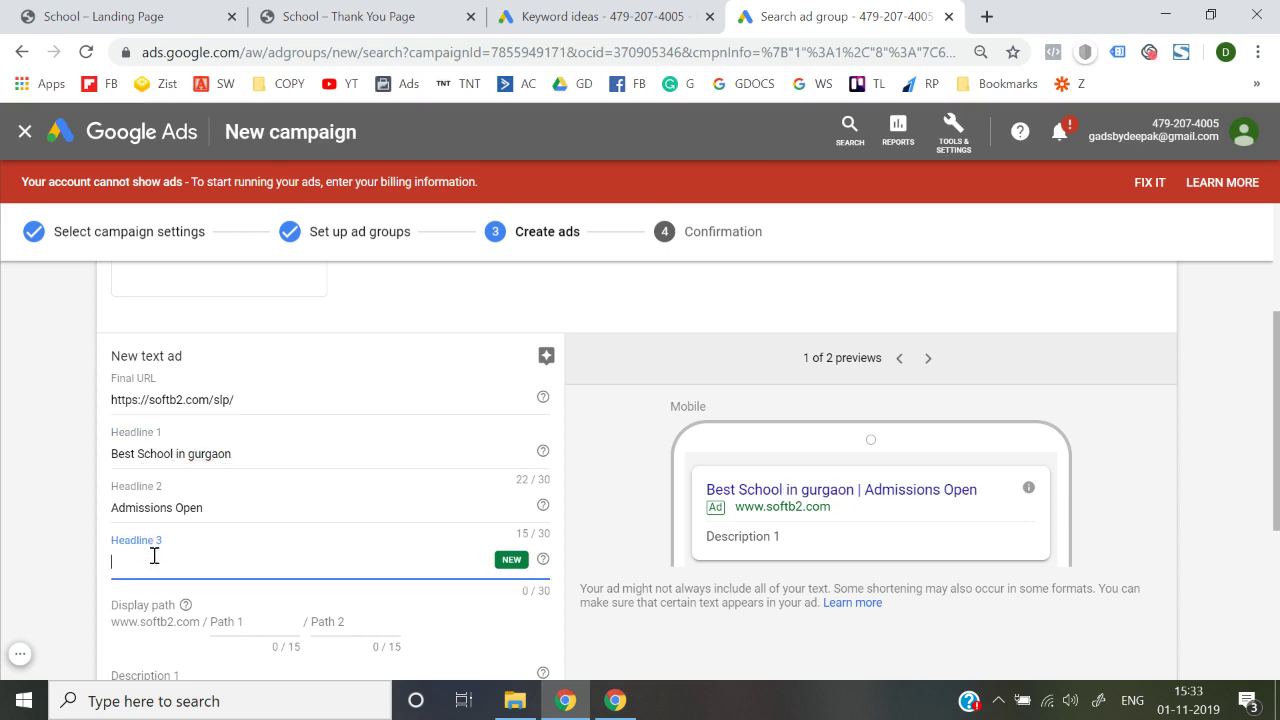
pyautogui.write('Softn')
pyautogui.press('BackSpace')
pyautogui.write('b2')
pyautogui.click(26, 548)
# Set the ad's display path to "bestschool" for path 1 and "gurgaon" for path 2.
pyautogui.scroll(-1, 26, 548)
pyautogui.click(237, 543)
pyautogui.write('bestschool')
pyautogui.press('Tab')
pyautogui.write('g')
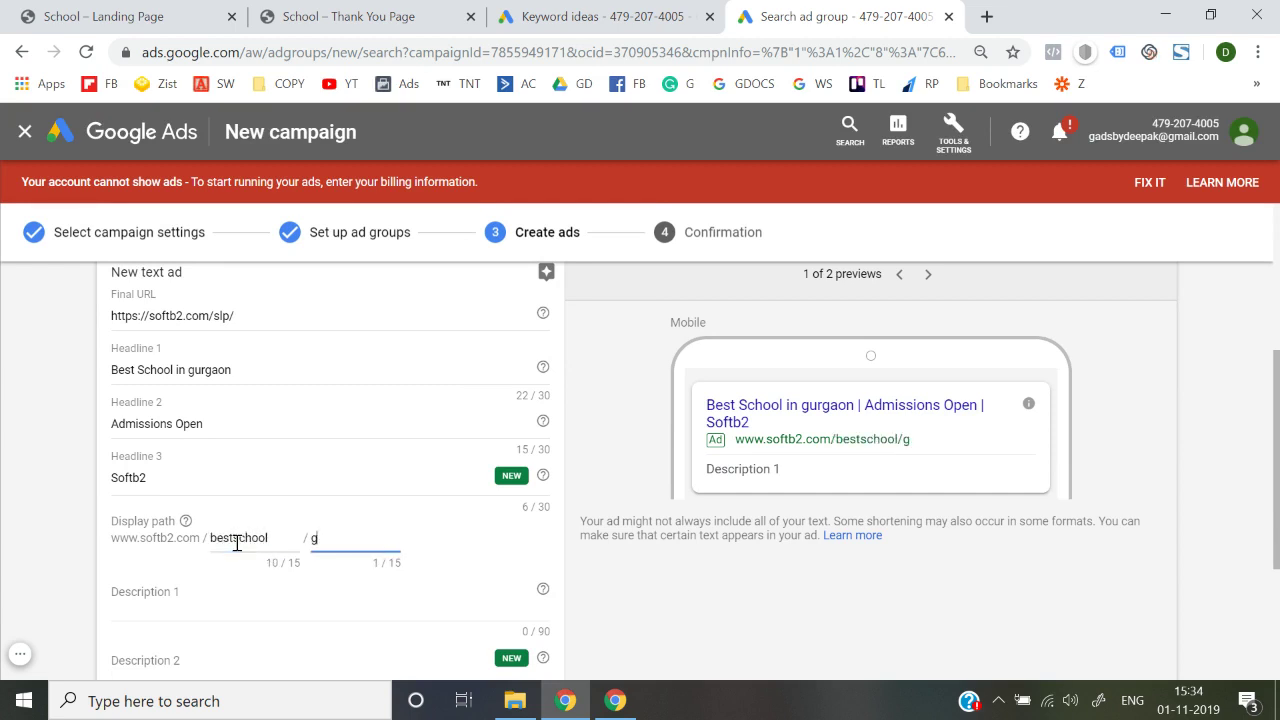
pyautogui.write('urgaon')
pyautogui.click(34, 526)
pyautogui.scroll(-1, 34, 526)
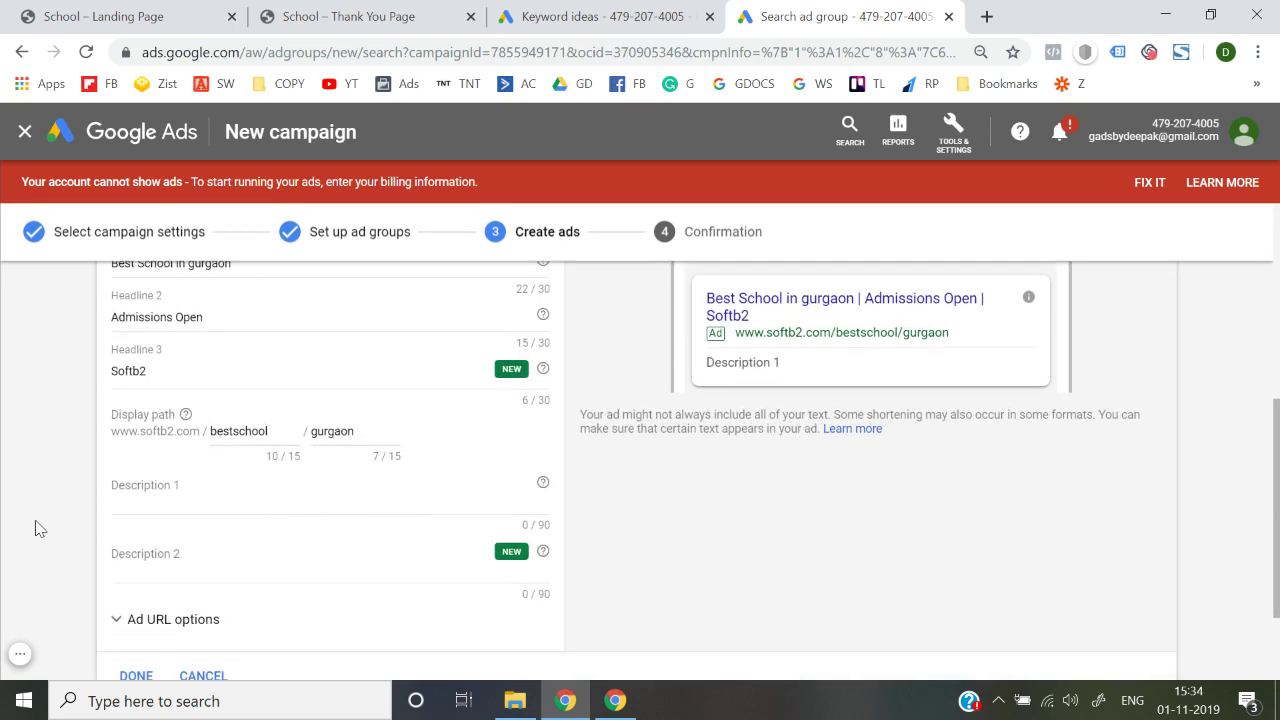
pyautogui.click(172, 502)
pyautogui.write('Loo')
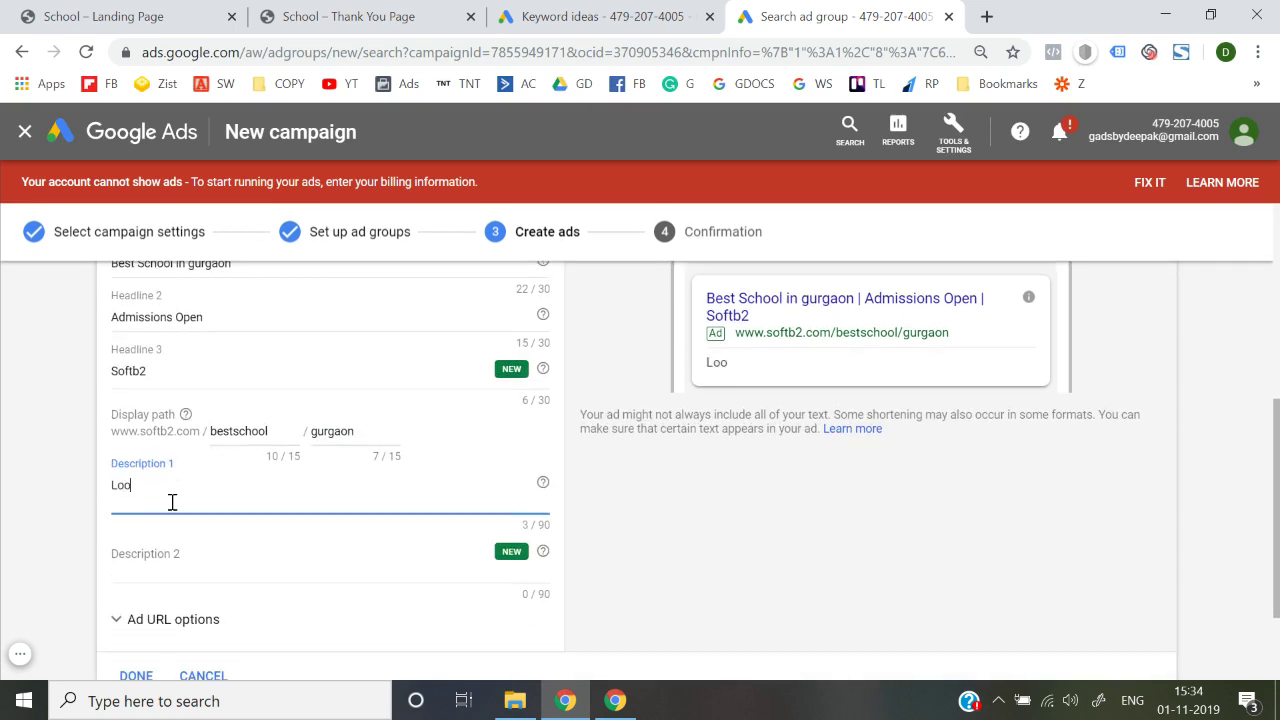
pyautogui.press('BackSpace')
pyautogui.press('BackSpace')
pyautogui.press('BackSpace')
pyautogui.write('Softb2 is')
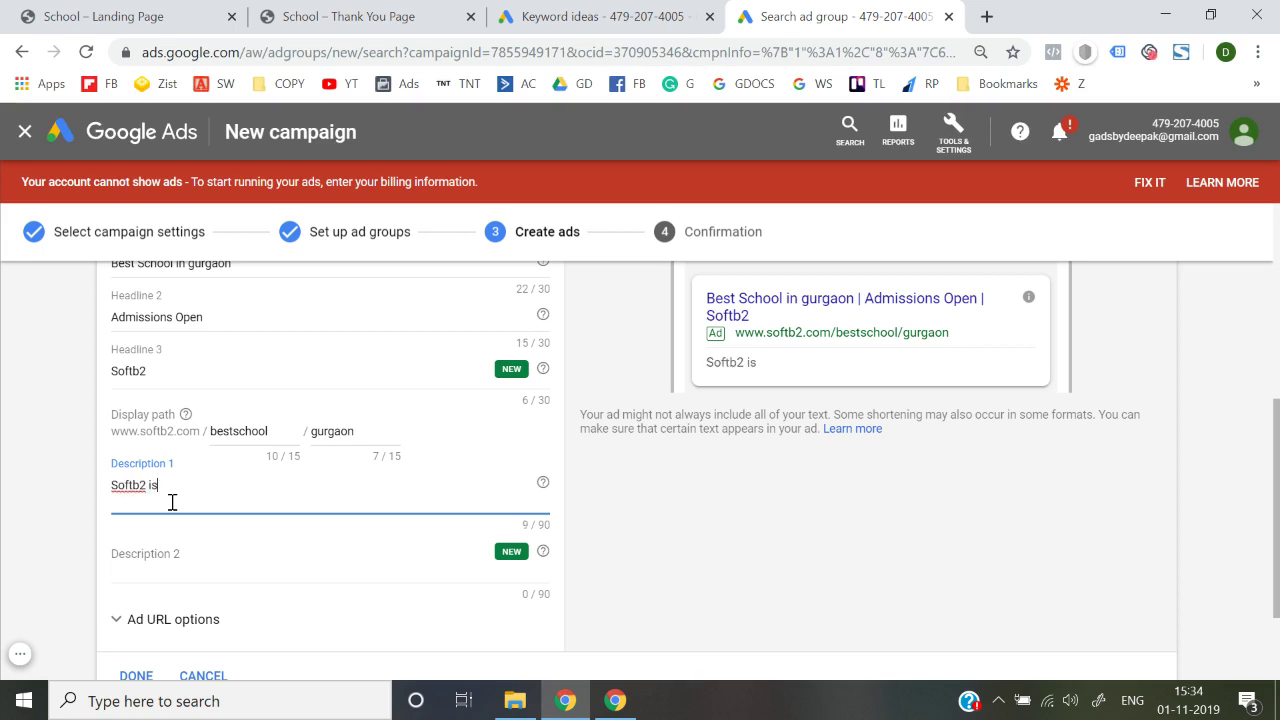
pyautogui.write(' the')
pyautogui.write('he best')
pyautogui.write(' school')
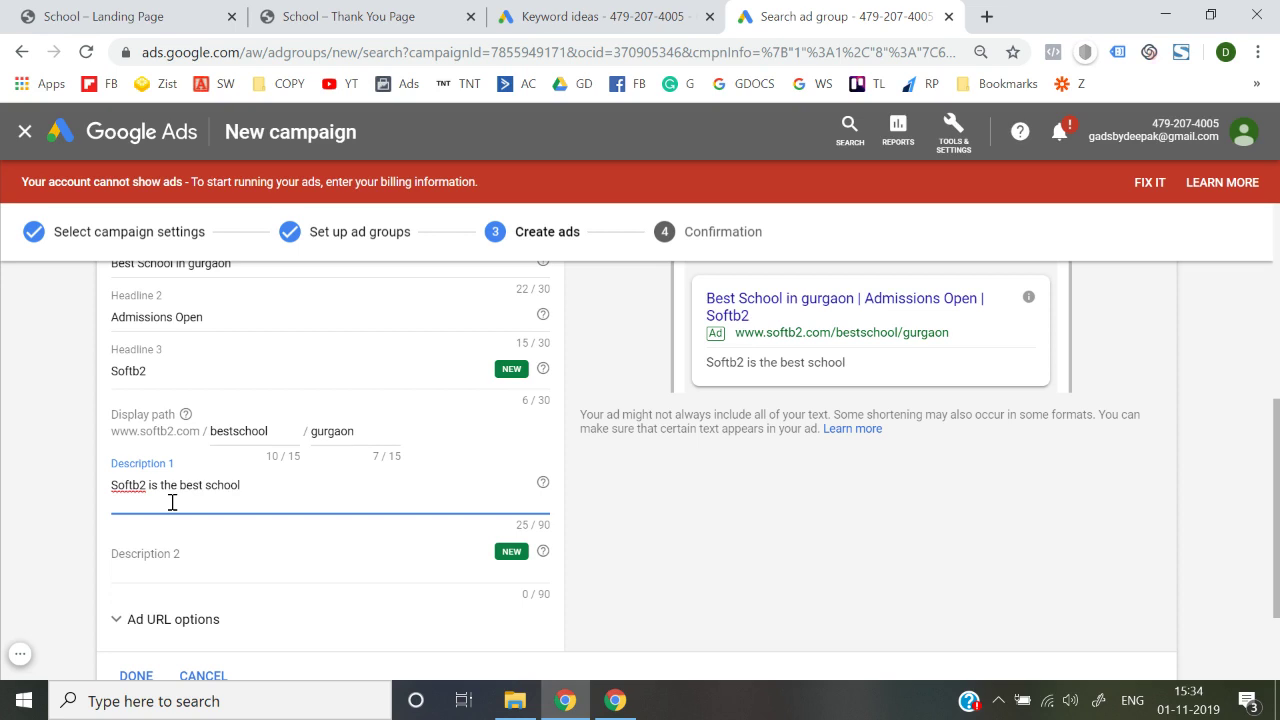
pyautogui.hotkey('ctrl', 'a')
pyautogui.press('BackSpace')
# Enter "Looking for best school in gurgaon for your child's bright future? Look no further." as the ad's description 1.
pyautogui.write('loo')
pyautogui.press('BackSpace')
pyautogui.press('BackSpace')
pyautogui.press('BackSpace')
pyautogui.write('Looking for best school ion gurgaon for your child')
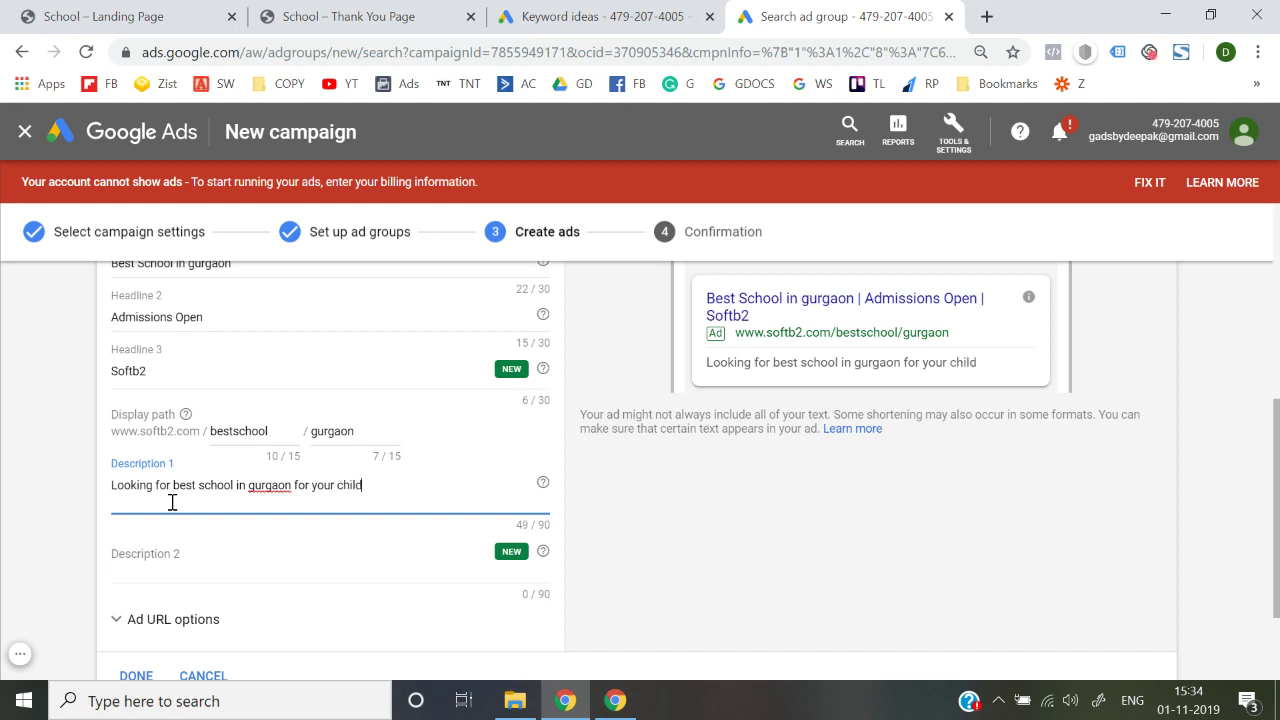
pyautogui.write("'s bright")
pyautogui.write(' futi')
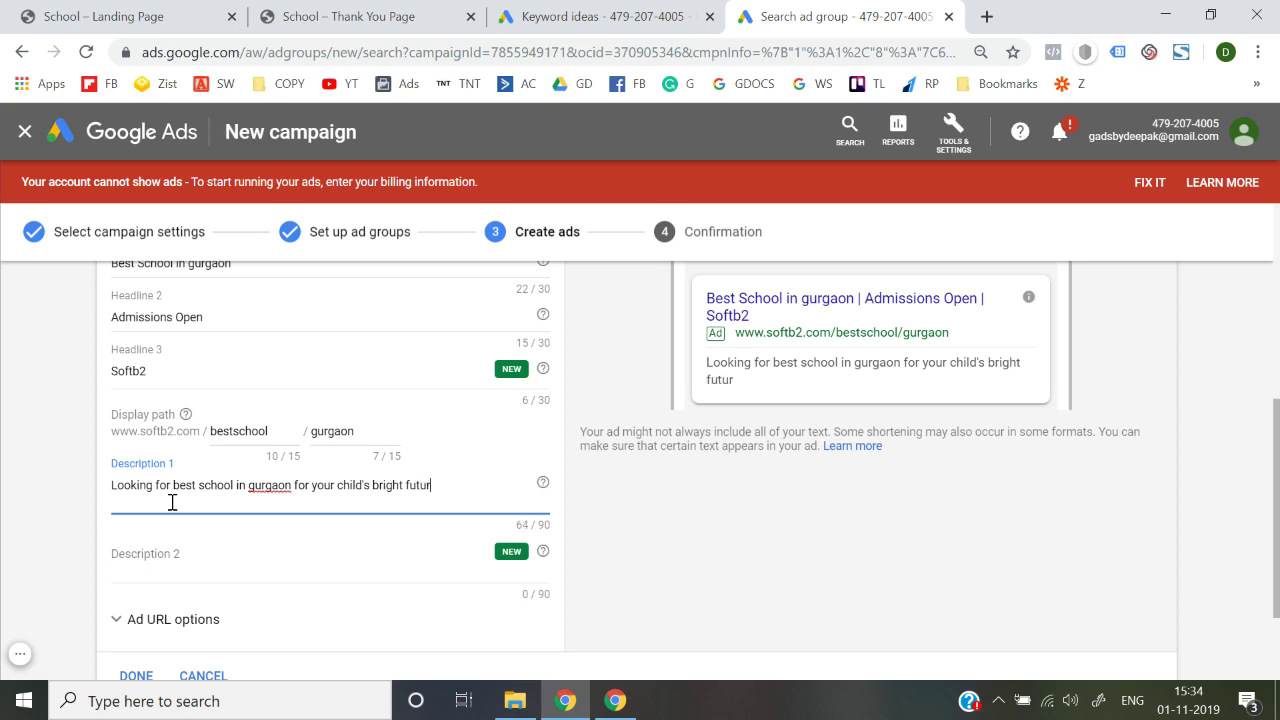
pyautogui.write('re? Look no')
pyautogui.write('her')
pyautogui.press('BackSpace')
pyautogui.press('BackSpace')
pyautogui.press('BackSpace')
pyautogui.write('further')
# Enter "Click here to Schedule a free councelling session with Softb2 today." as the ad's description 2.
pyautogui.click(141, 583)
pyautogui.write('Click here to')
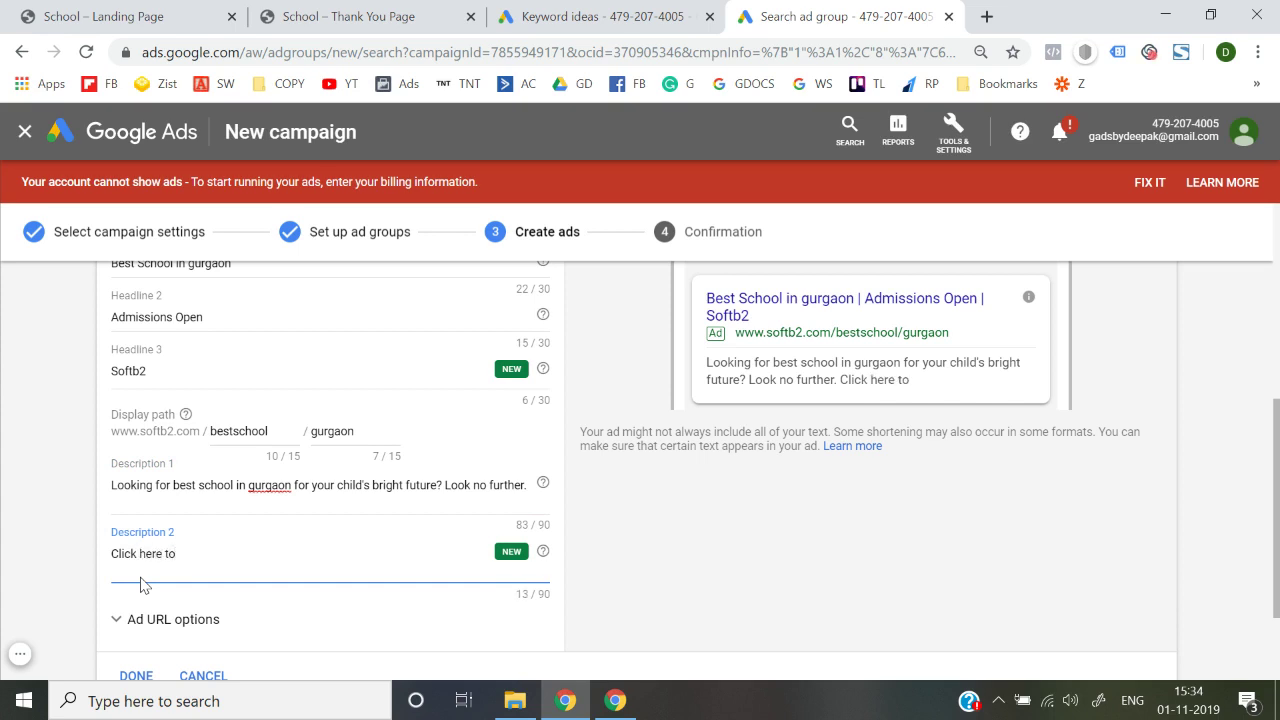
pyautogui.write(' Schedule a free councelling session wit')
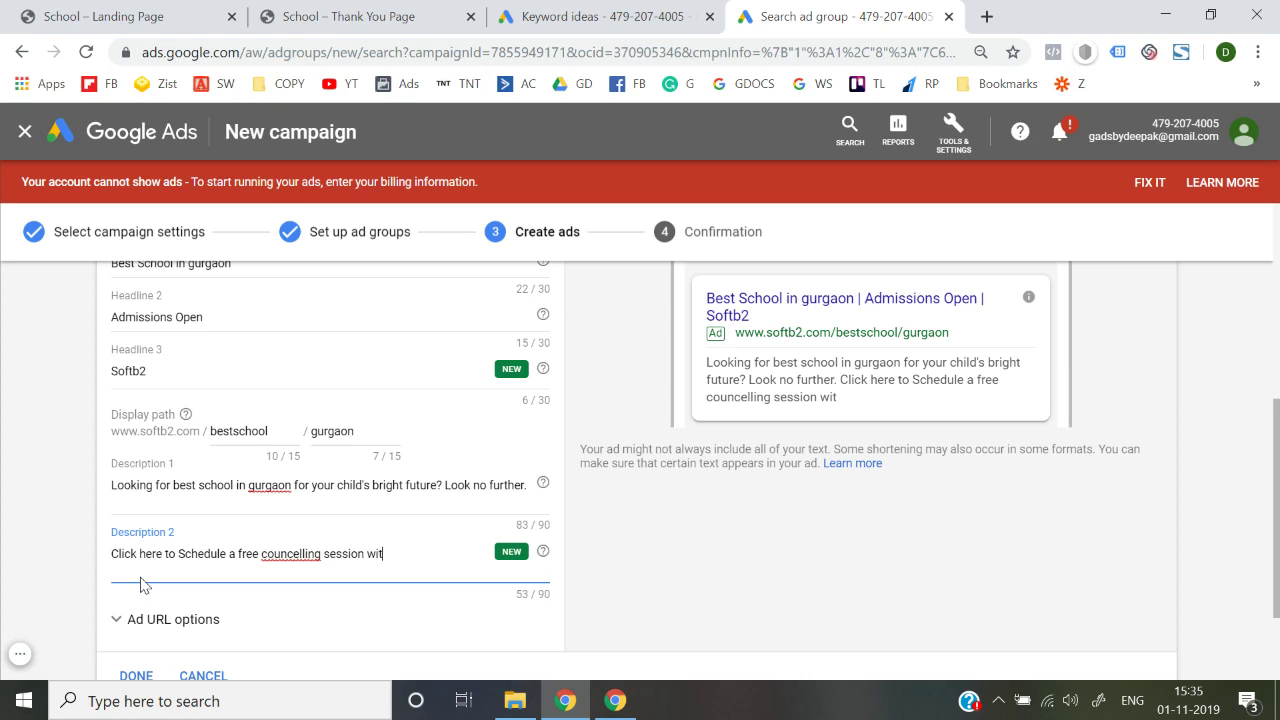
pyautogui.write('h Softbr')
pyautogui.write(' r')
pyautogui.press('BackSpace')
pyautogui.write('today.')
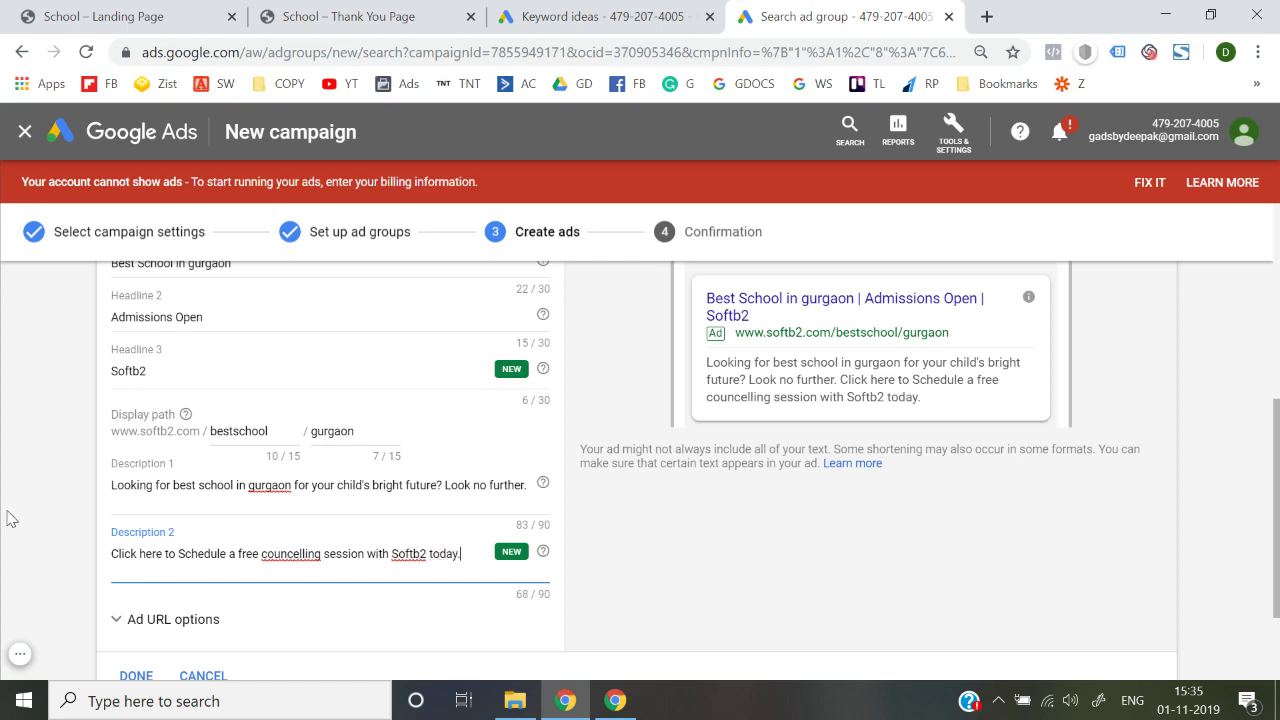
# Review the text ad's final URL, headlines, display path and descriptions against the mobile preview.
pyautogui.scroll(2, 10, 518)
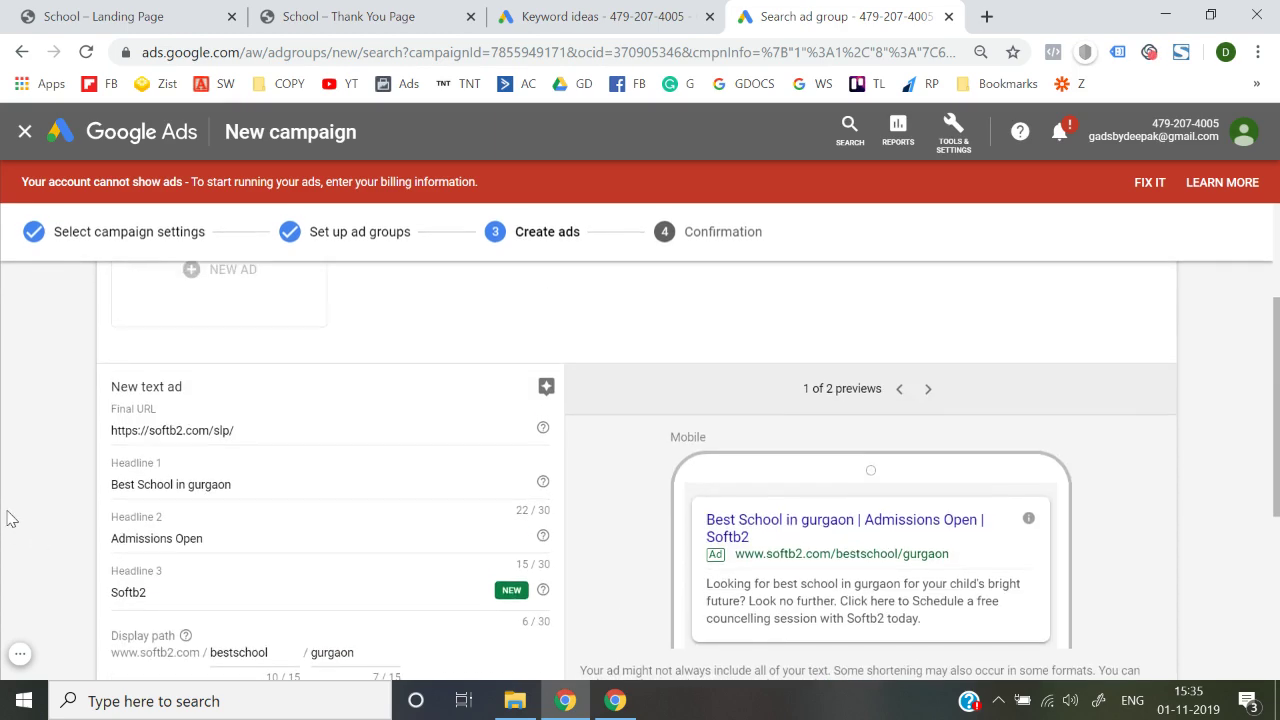
pyautogui.scroll(1, 10, 518)
pyautogui.scroll(-3, 10, 518)
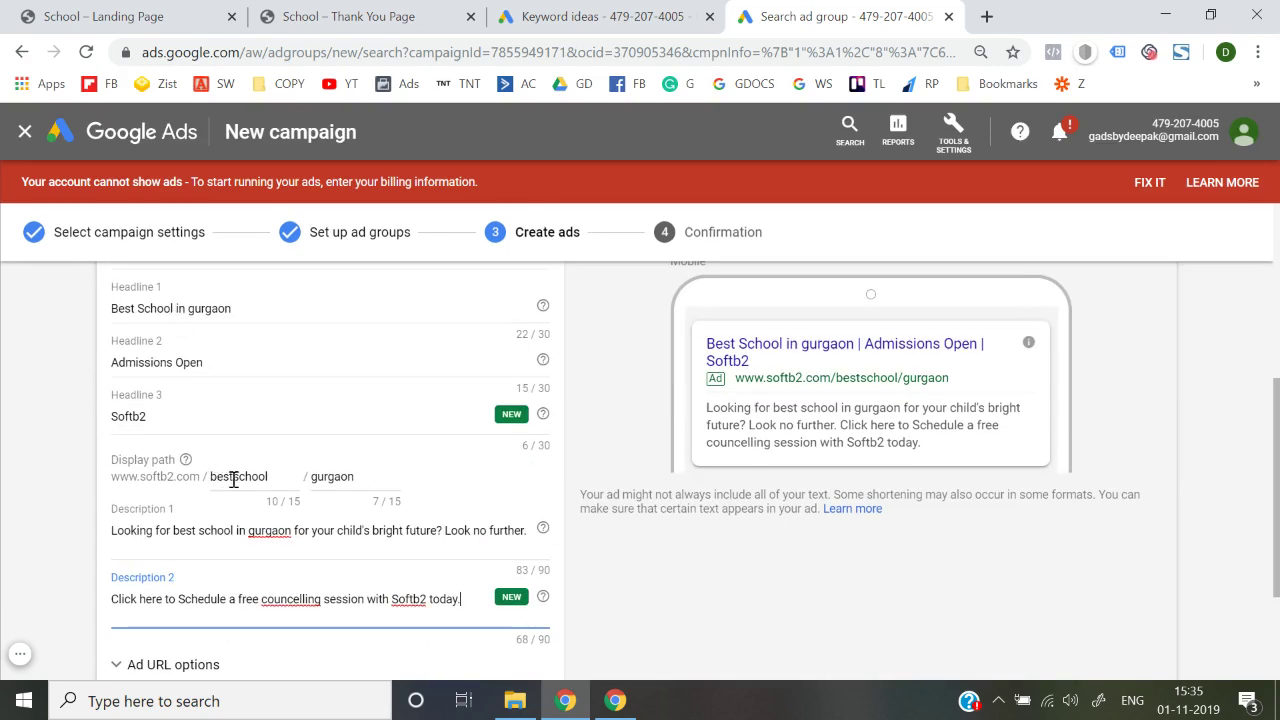
pyautogui.scroll(-1, 236, 483)
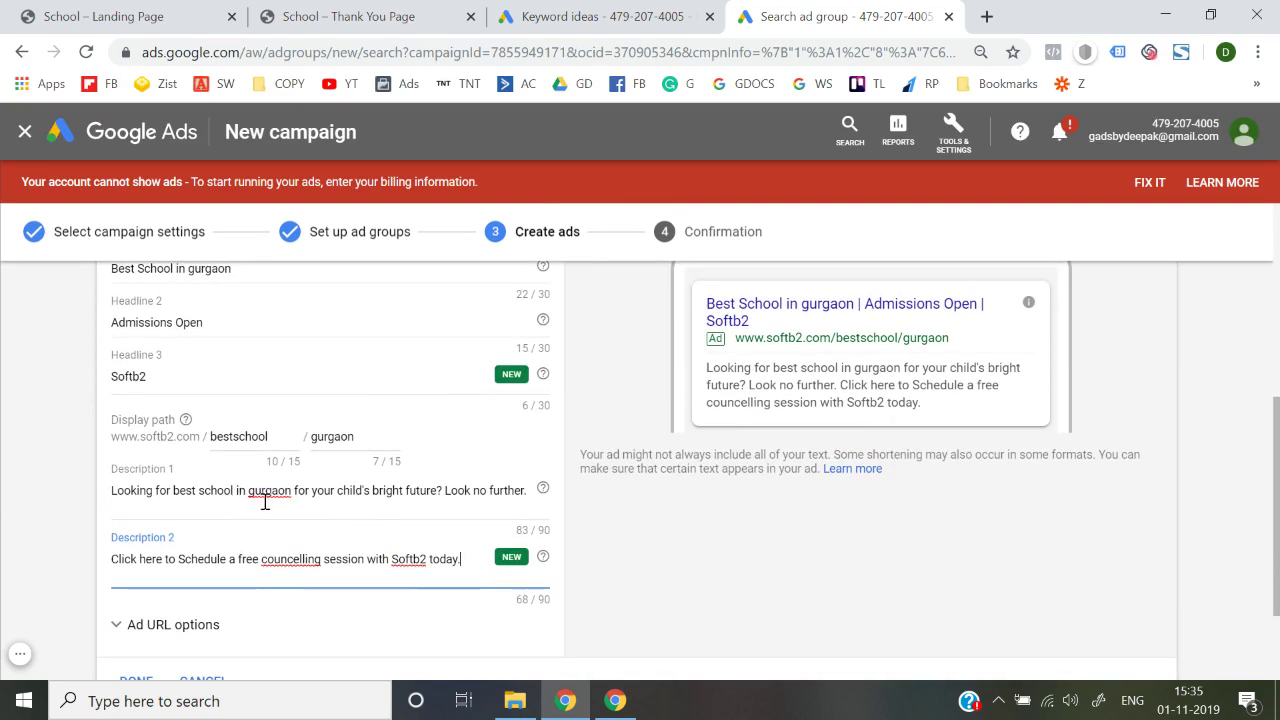
pyautogui.moveTo(174, 490); pyautogui.dragTo(272, 490)
pyautogui.moveTo(205, 561); pyautogui.dragTo(243, 564)
pyautogui.click(75, 532)
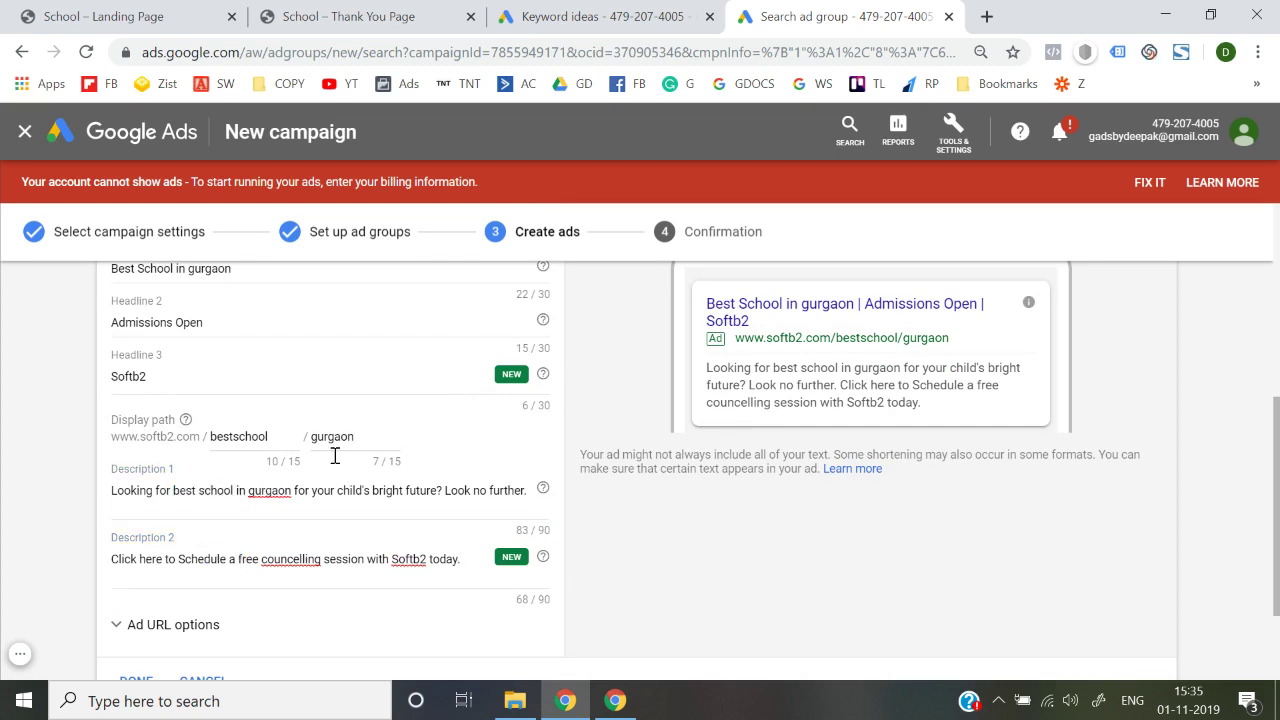
pyautogui.scroll(1, 712, 582)
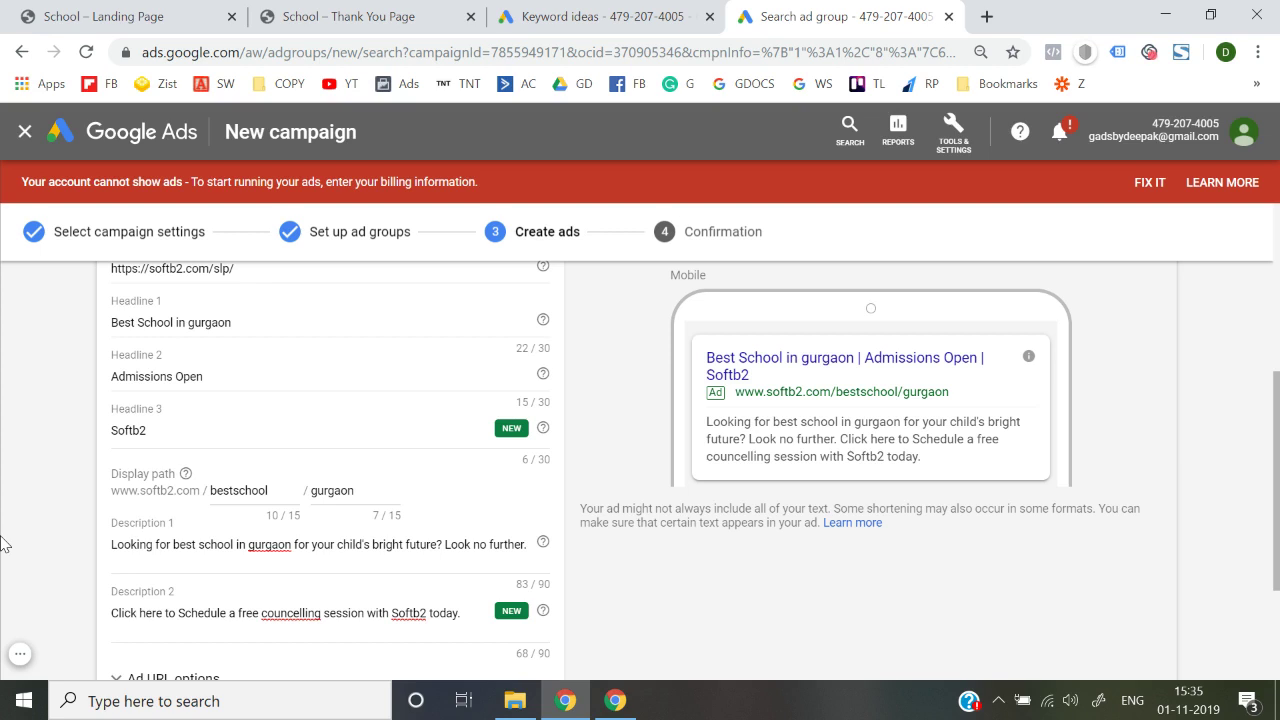
# Save the text ad and continue past the campaign confirmation summary to the new campaign.
pyautogui.scroll(-3, 3, 543)
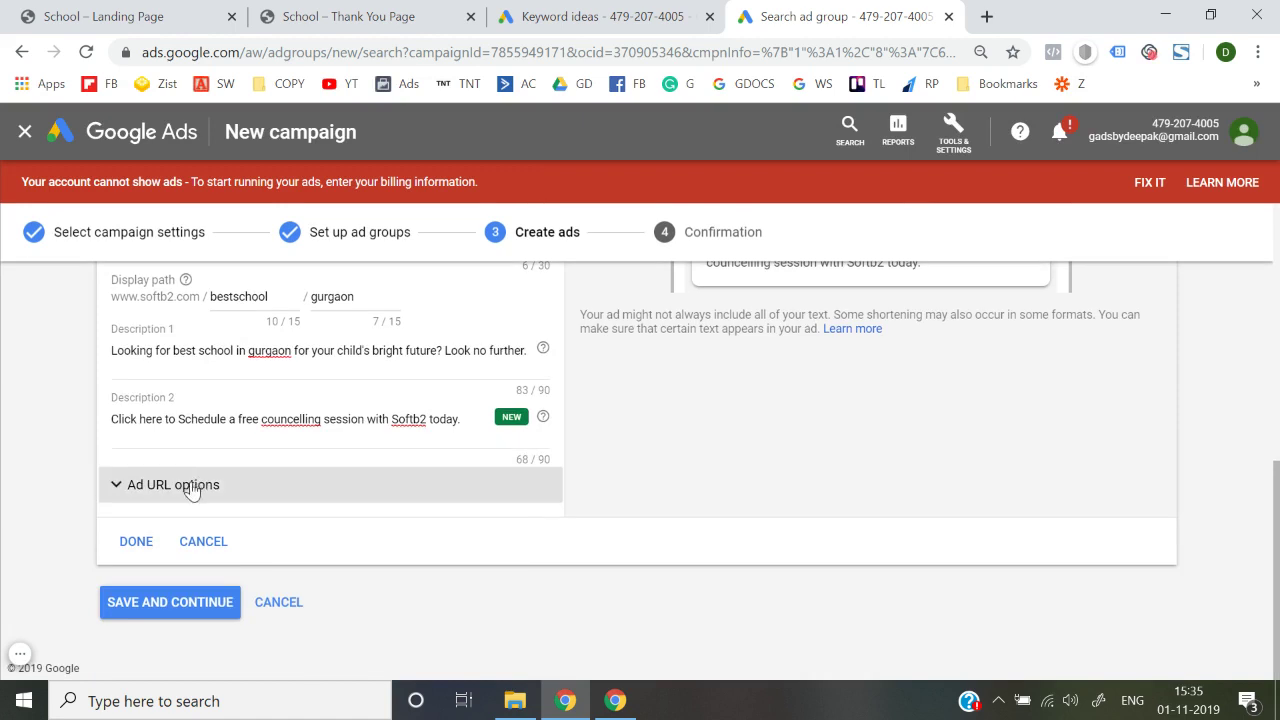
pyautogui.click(150, 603)
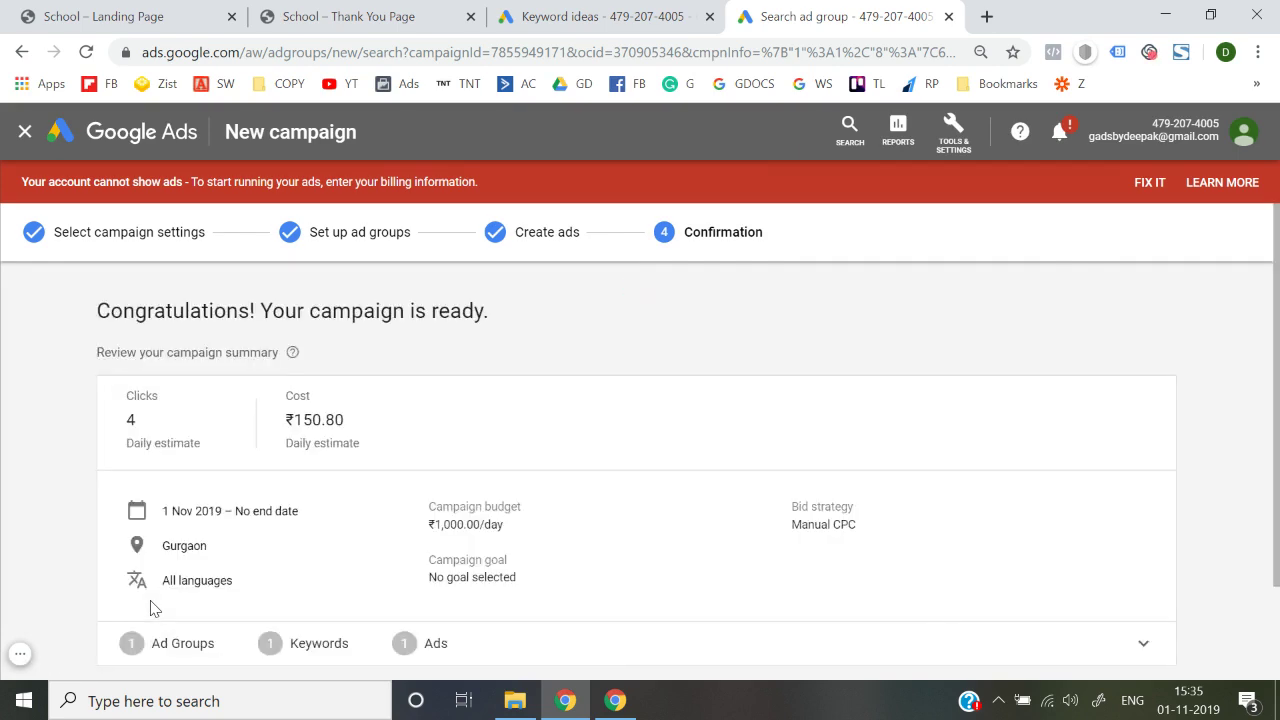
pyautogui.scroll(-2, 150, 606)
pyautogui.click(184, 589)
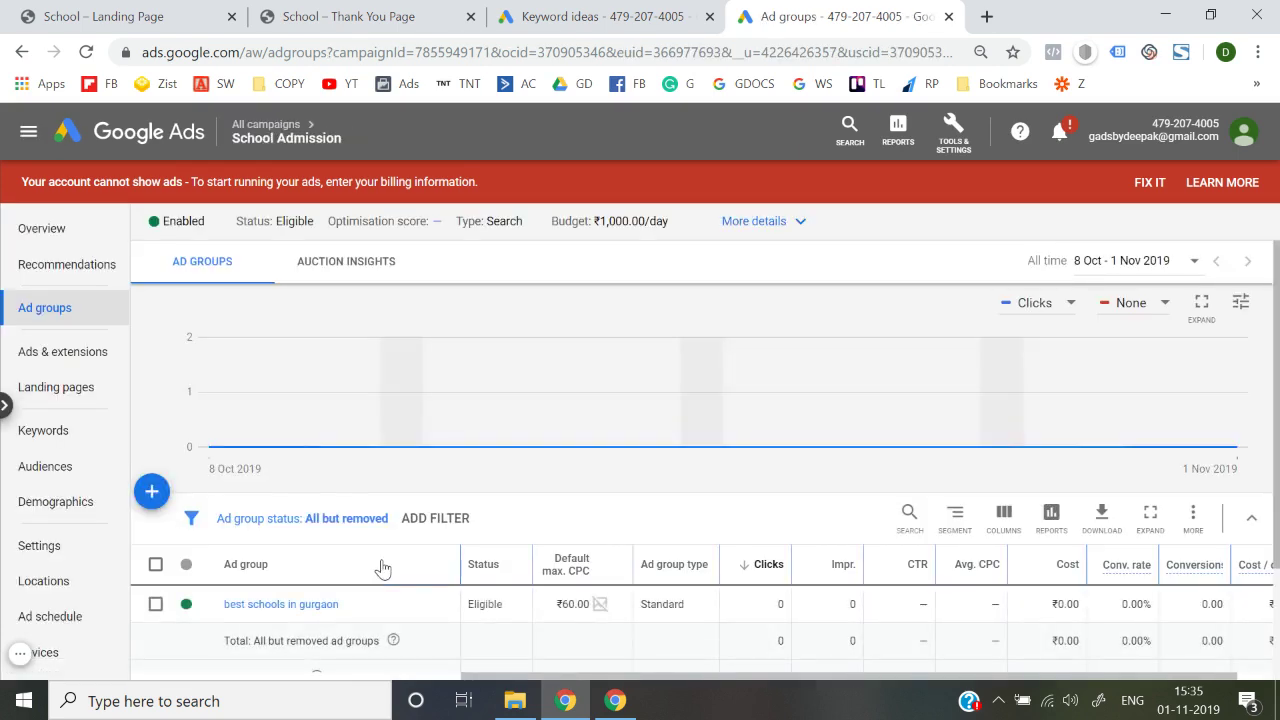
# Find the School Admission campaign in the account's list of all campaigns and open it.
pyautogui.scroll(-2, 383, 568)
pyautogui.click(158, 136)
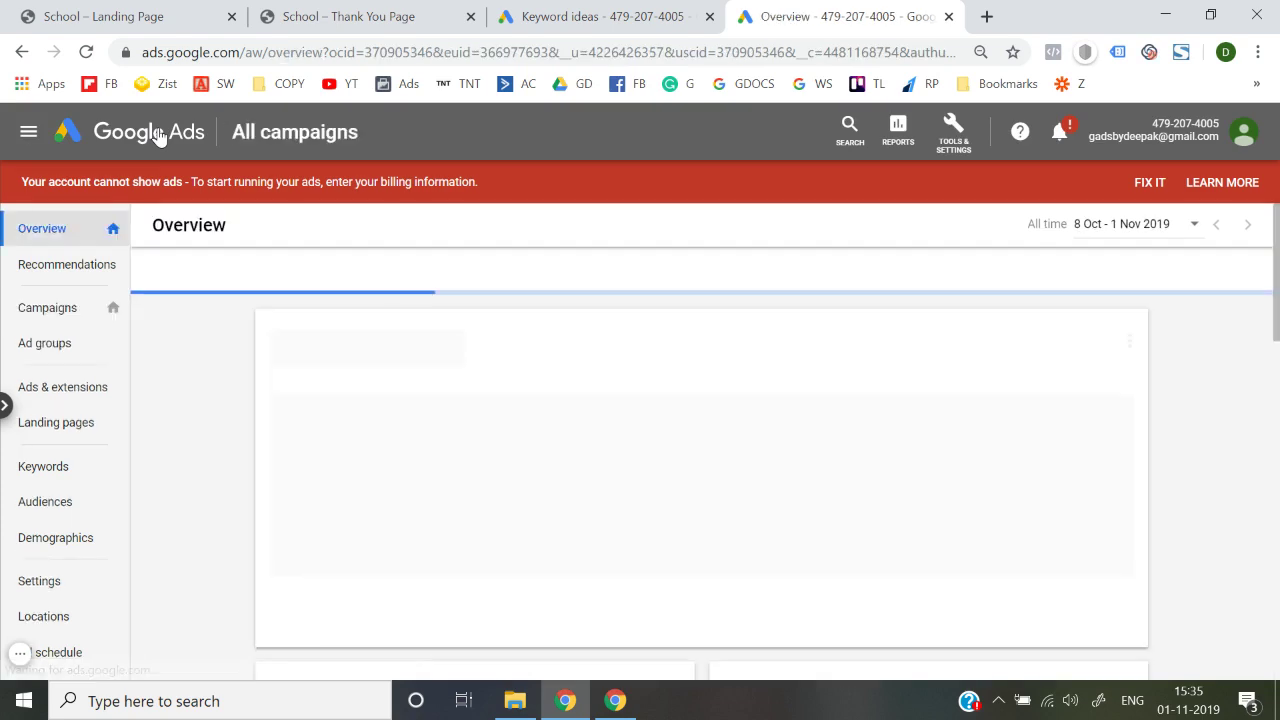
pyautogui.click(73, 325)
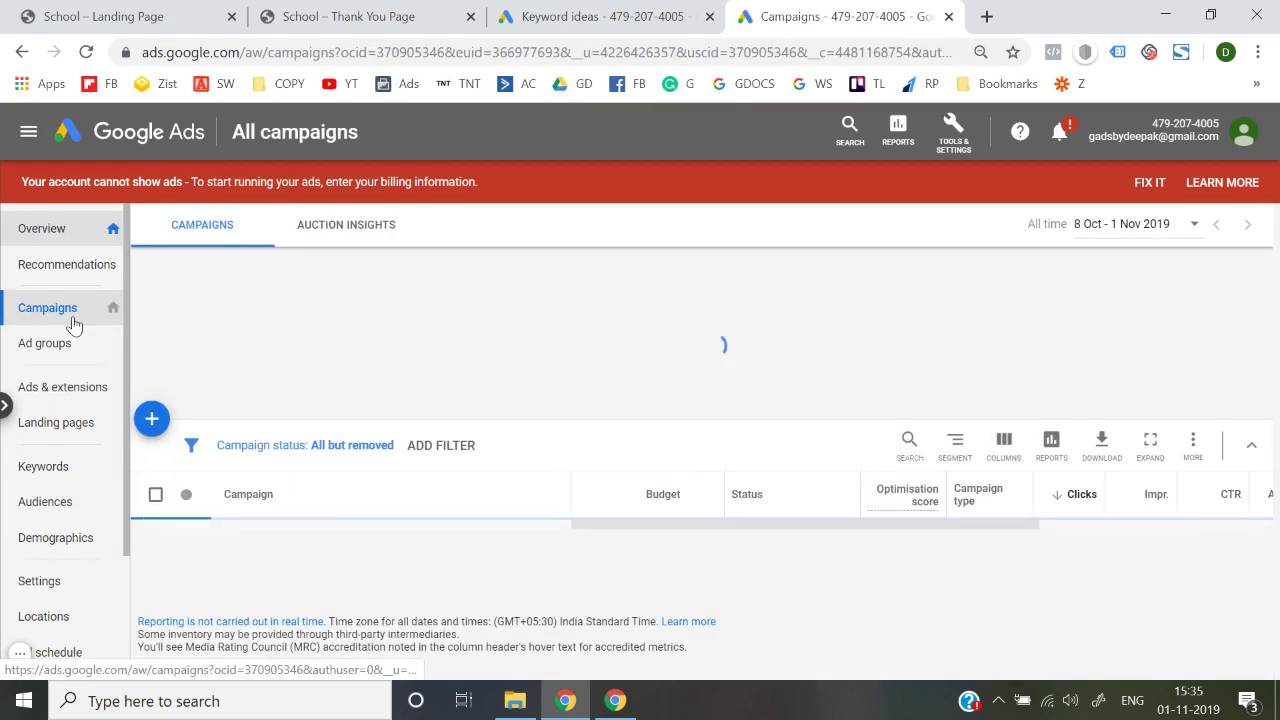
pyautogui.scroll(-2, 236, 475)
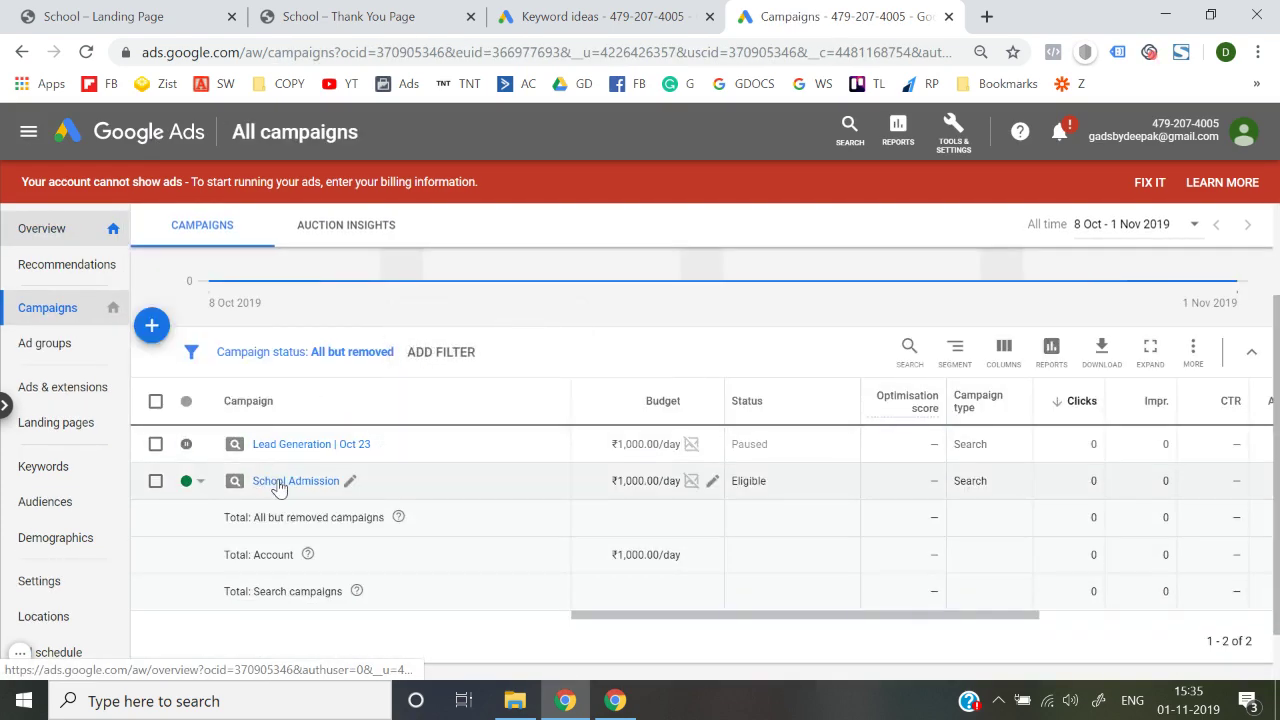
pyautogui.click(154, 483)
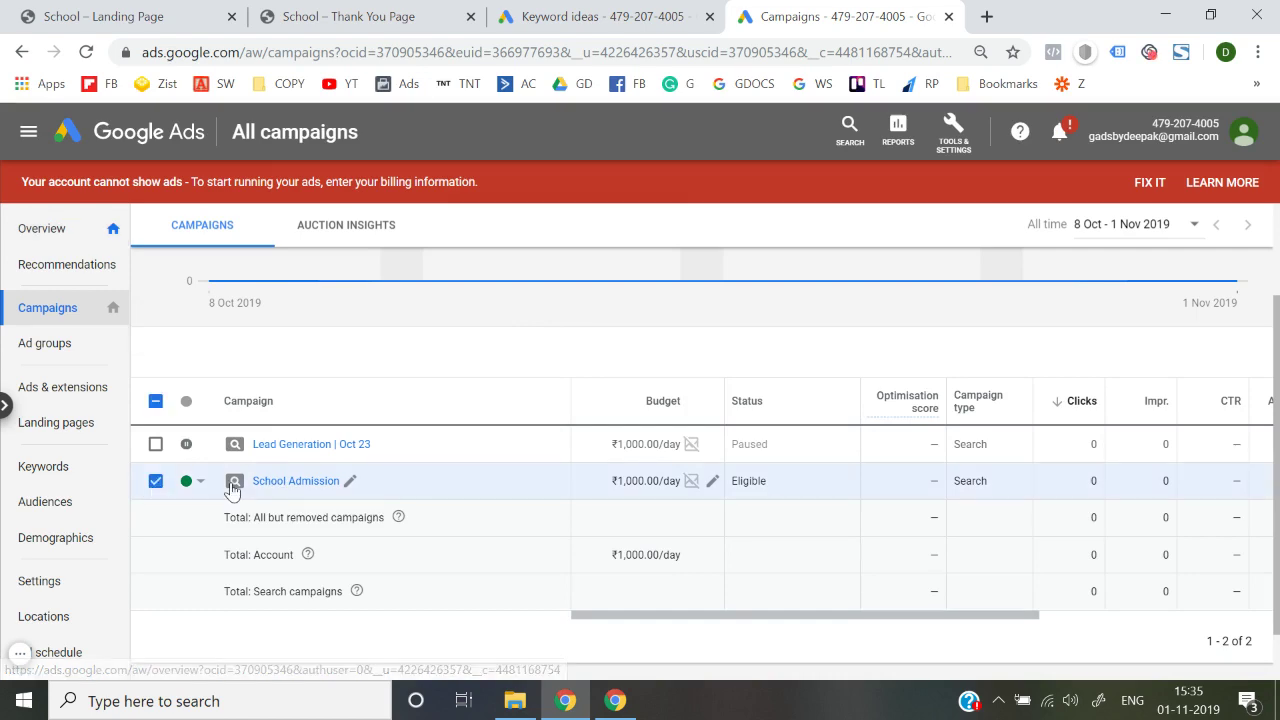
pyautogui.click(274, 483)
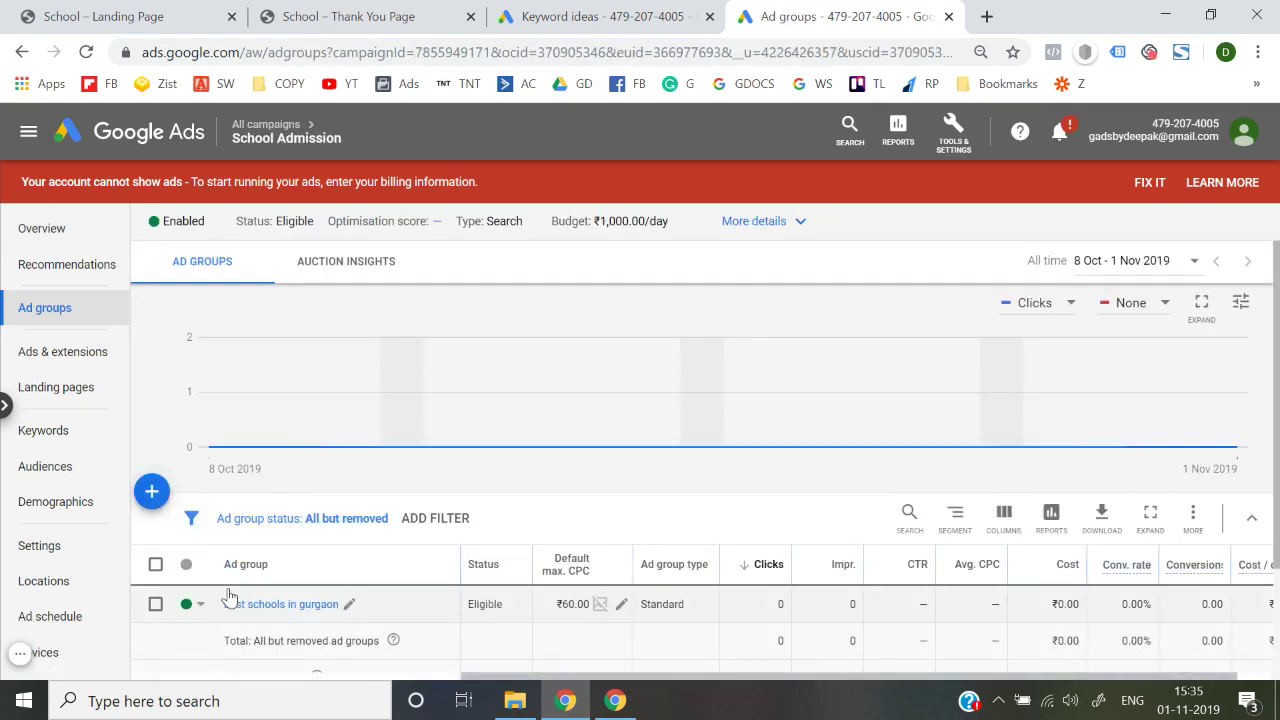
# Open the "best schools in gurgaon" ad group and examine its keywords and ads.
pyautogui.scroll(-2, 300, 523)
pyautogui.click(290, 494)
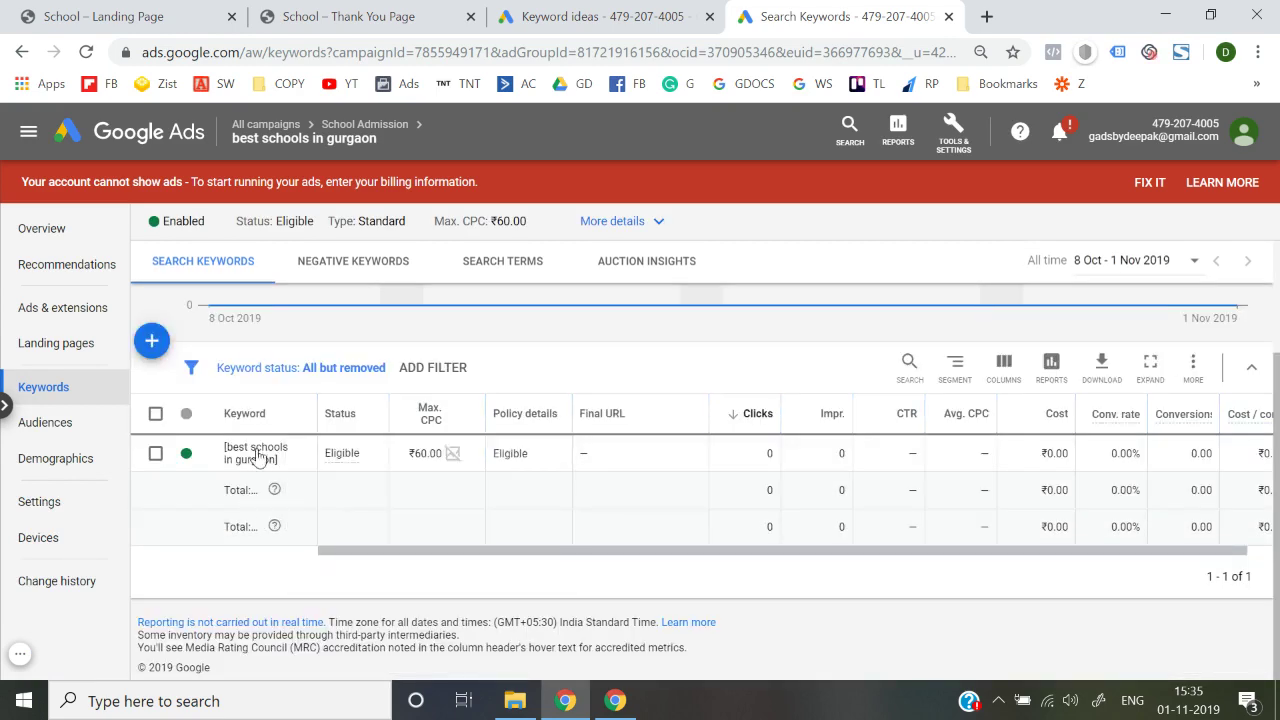
pyautogui.click(61, 322)
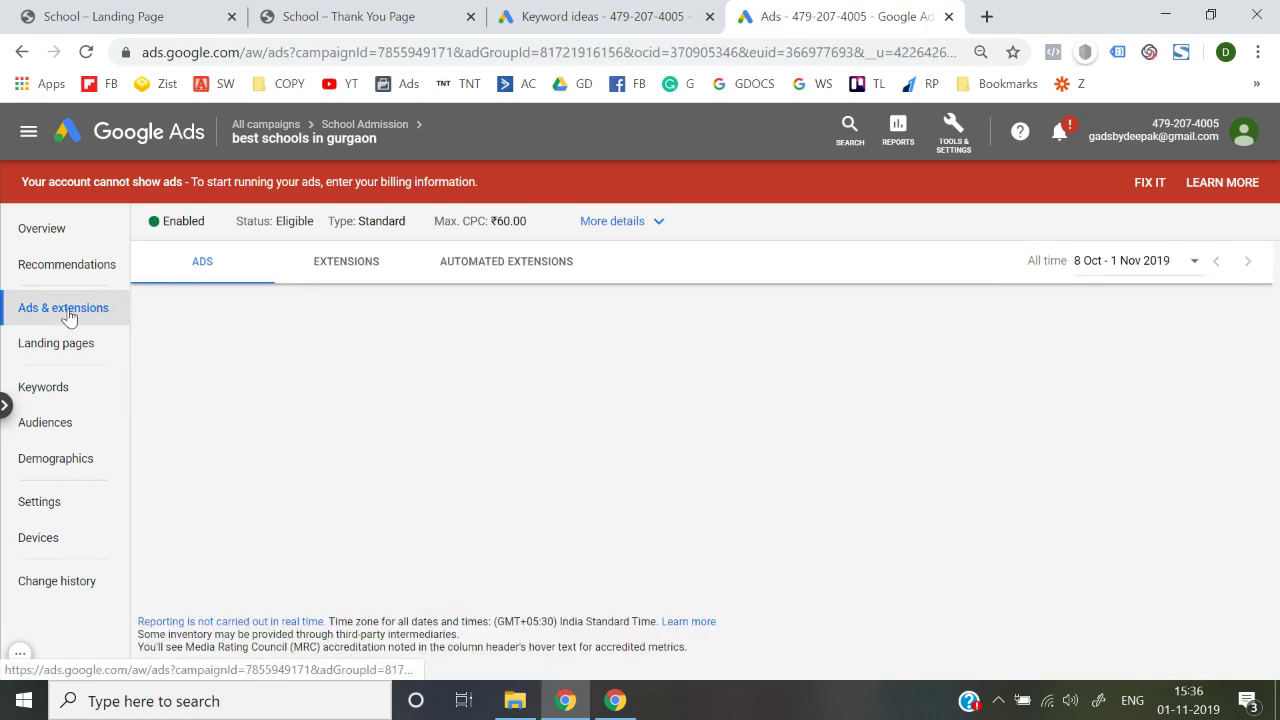
pyautogui.scroll(-3, 251, 429)
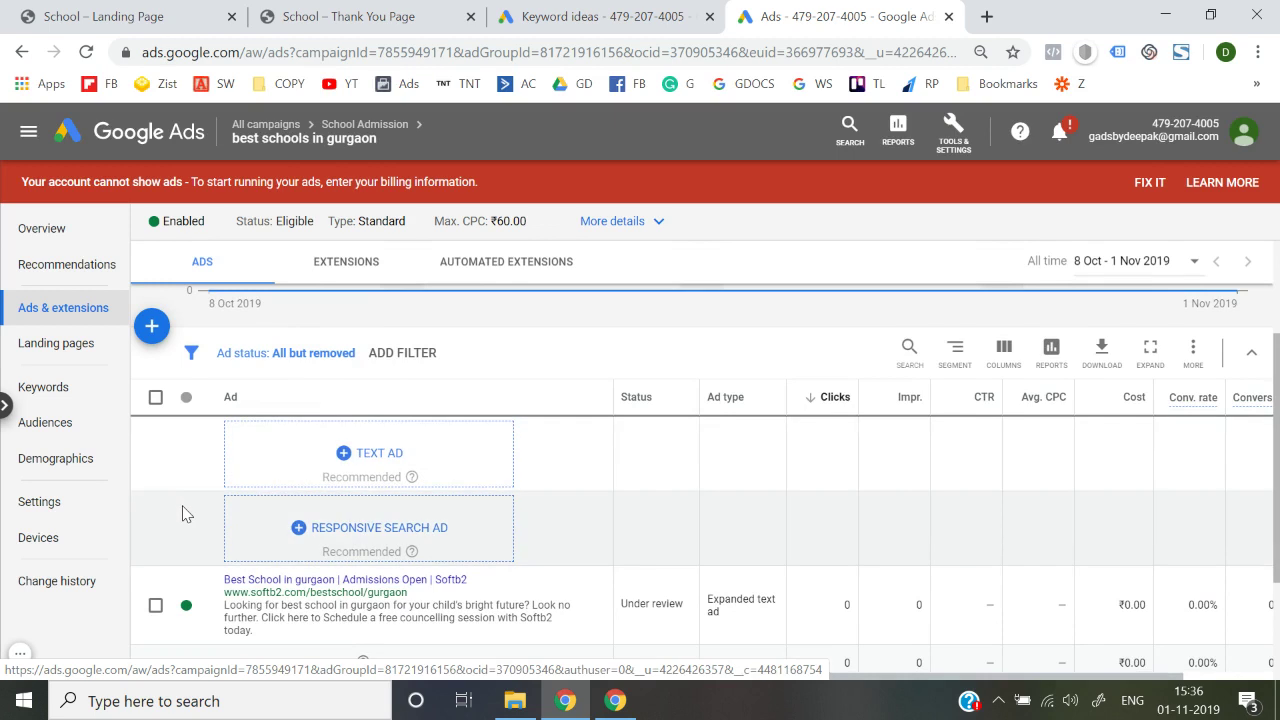
# Copy the existing text ad in the "best schools in gurgaon" ad group.
pyautogui.scroll(-1, 183, 514)
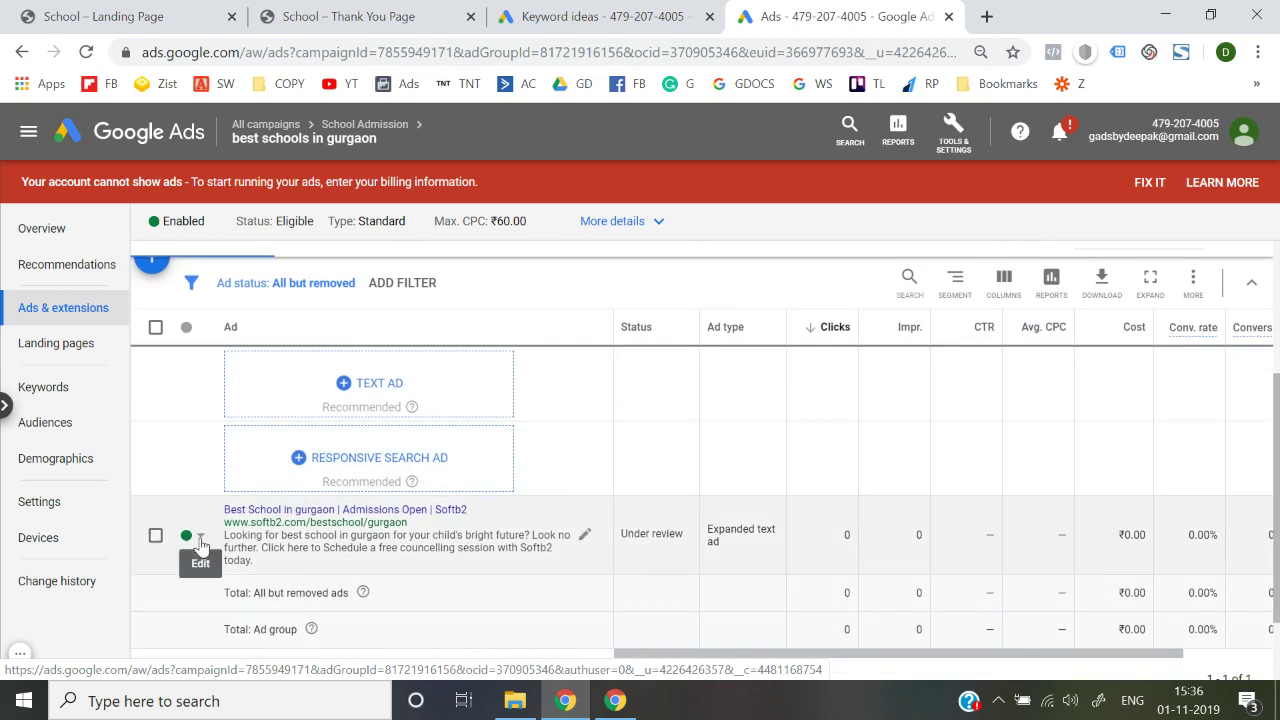
pyautogui.click(198, 543)
pyautogui.click(155, 540)
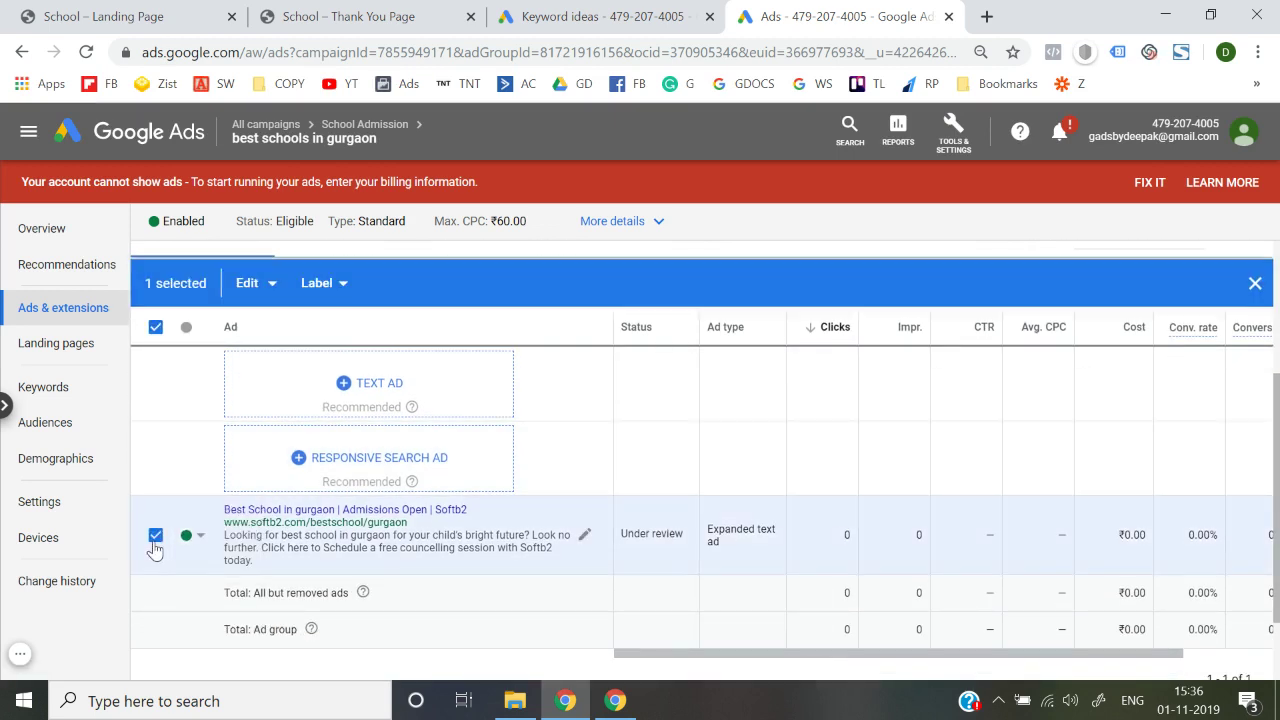
pyautogui.click(270, 290)
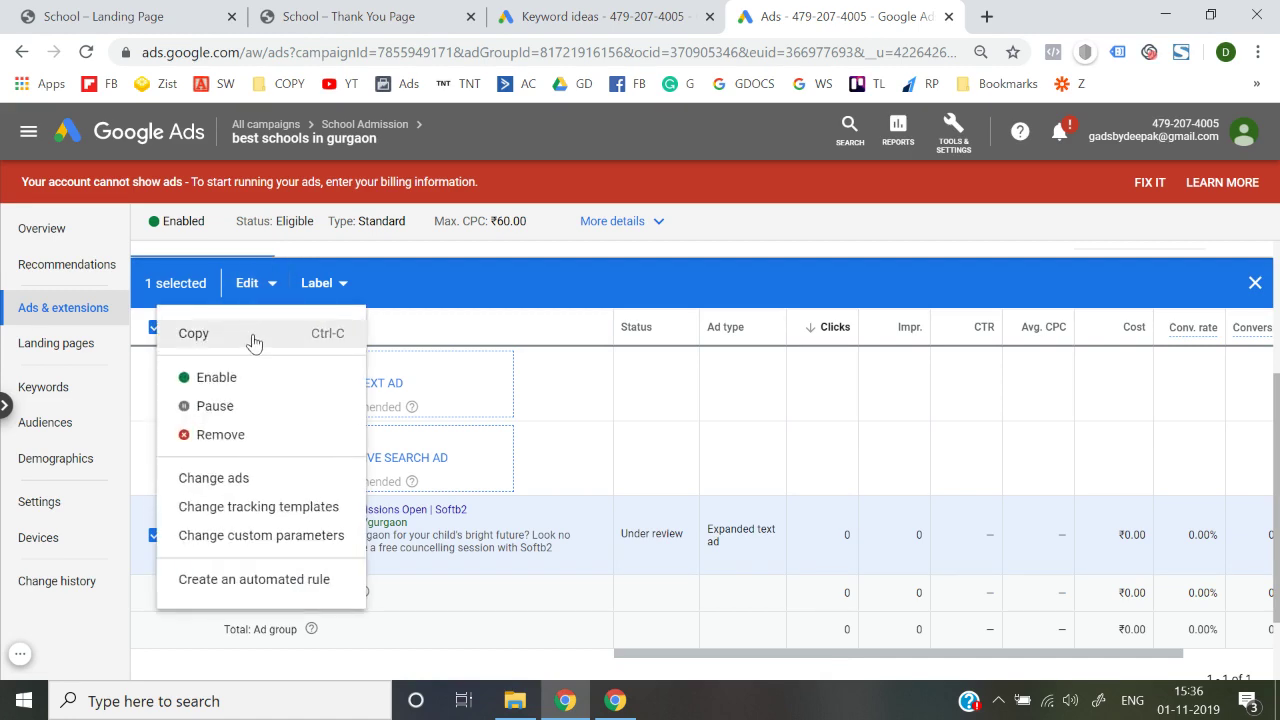
pyautogui.click(253, 340)
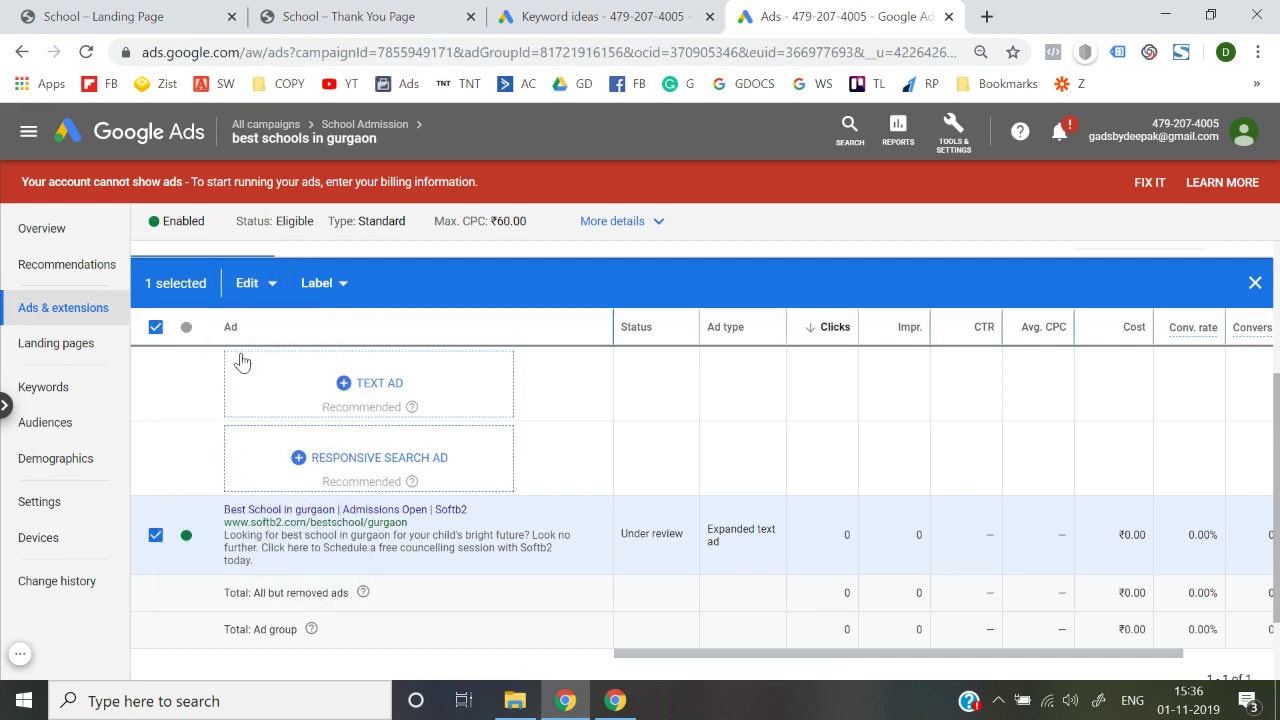
pyautogui.click(156, 538)
# Try to paste the copied ad into the School Admission campaign's "best schools in gurgaon" ad group without allowing duplicates.
pyautogui.hotkey('ctrl', 'v')
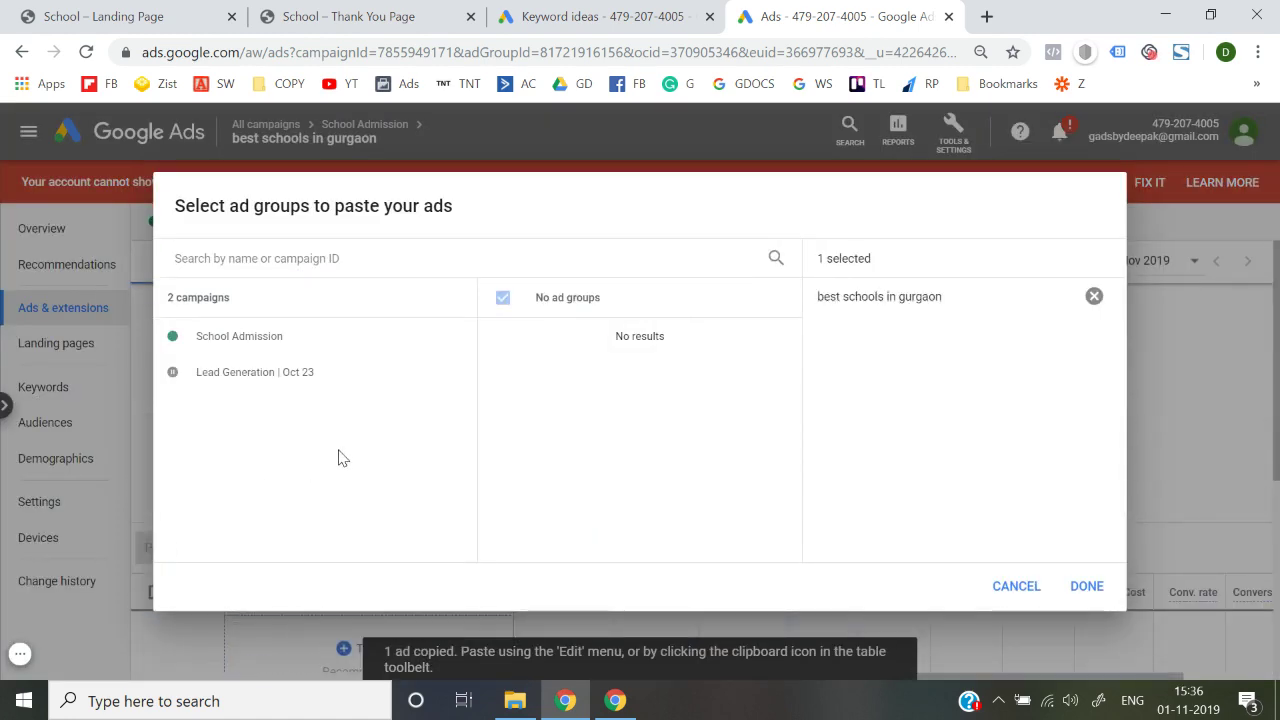
pyautogui.click(368, 345)
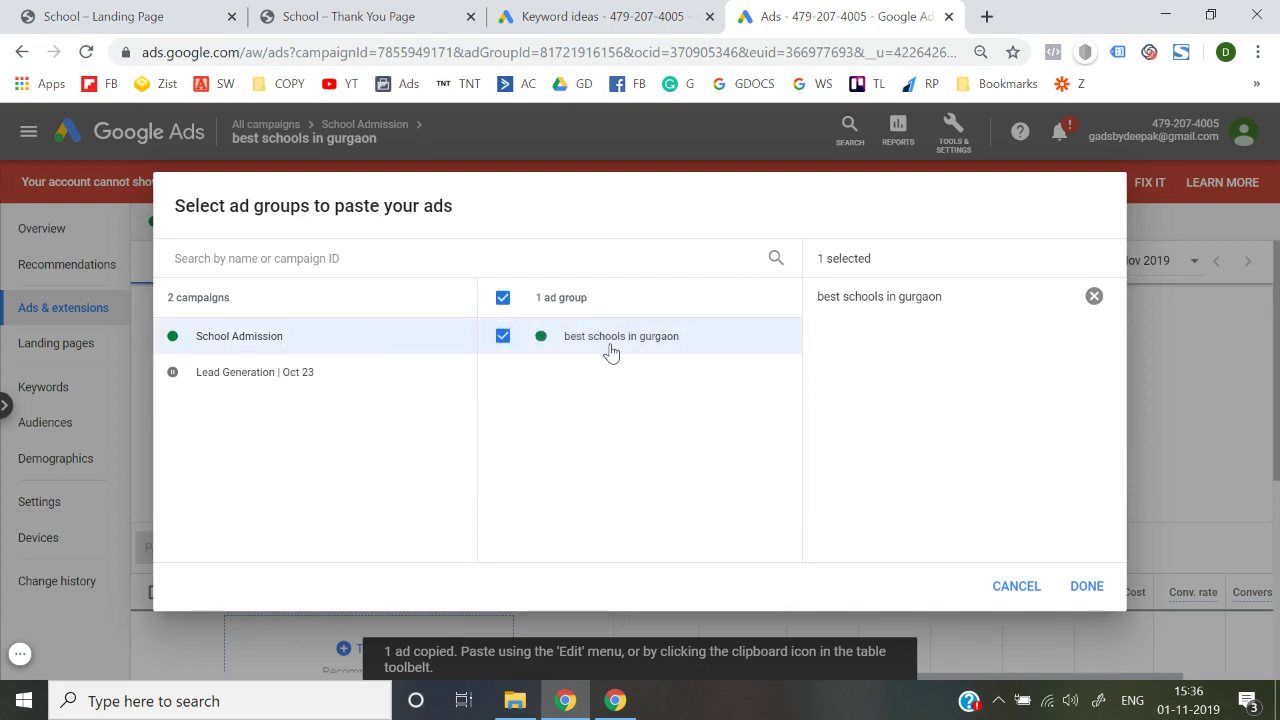
pyautogui.click(609, 347)
pyautogui.click(609, 347)
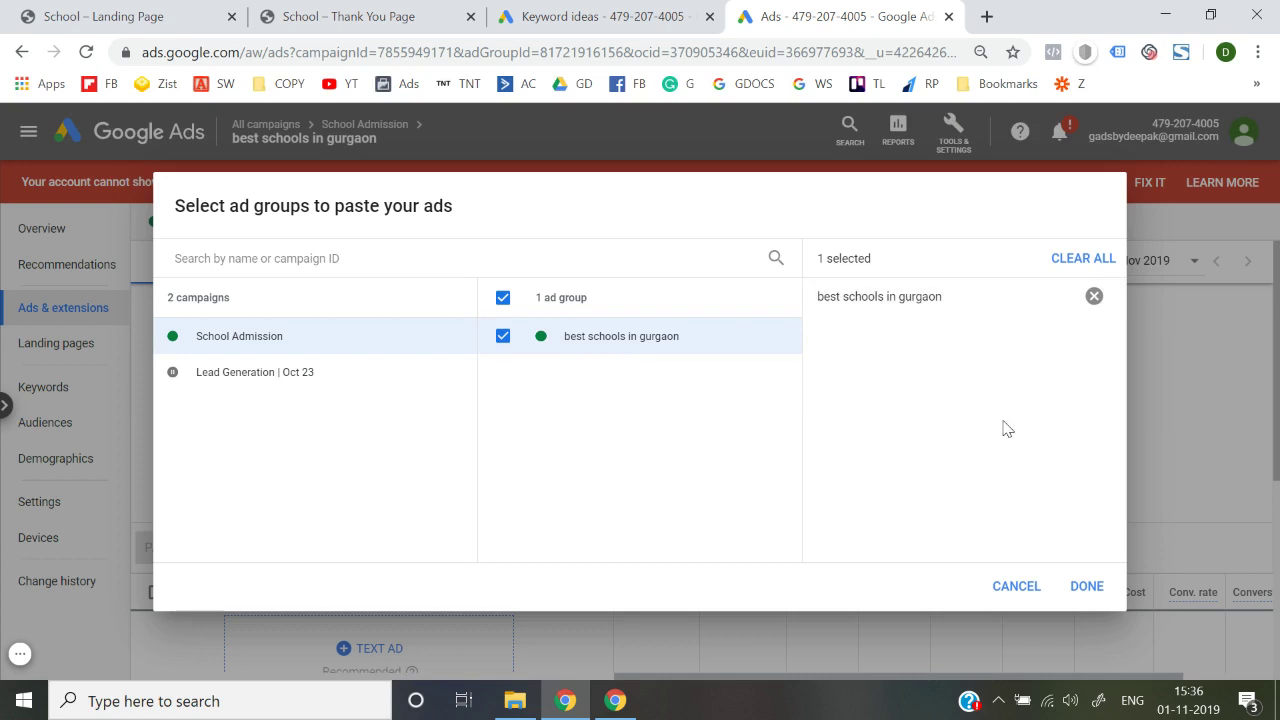
pyautogui.click(1087, 588)
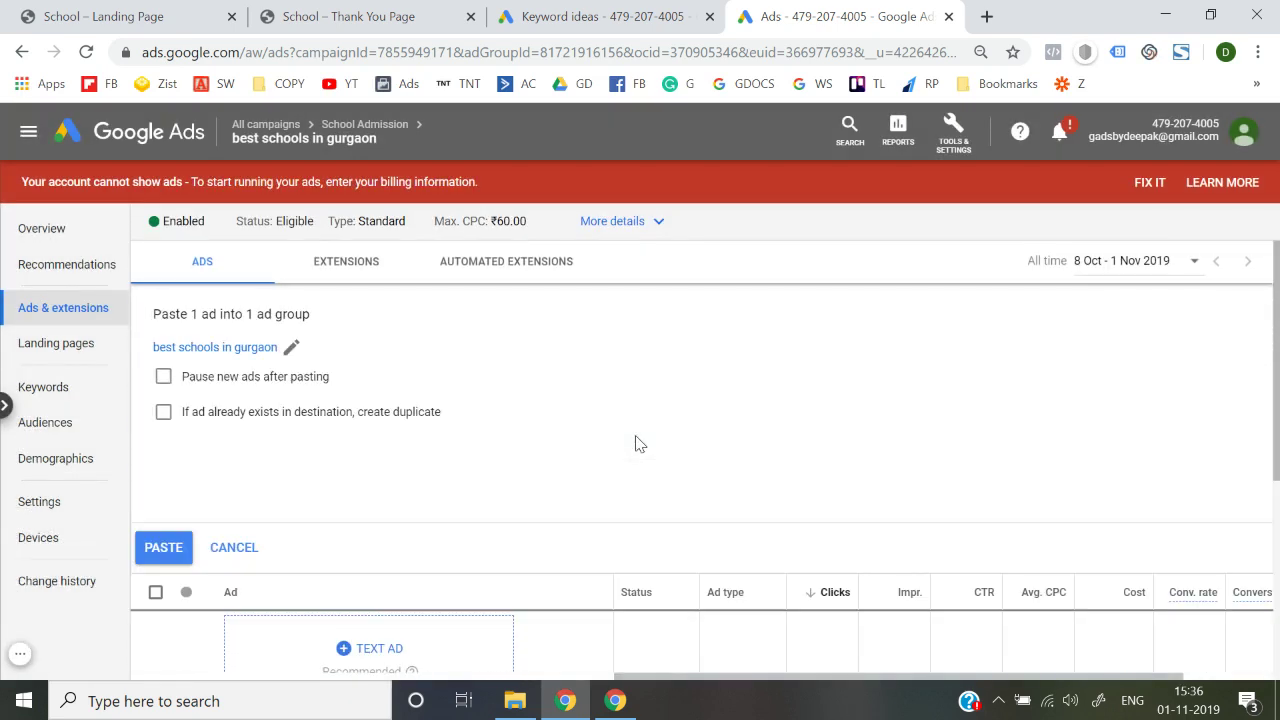
pyautogui.click(160, 547)
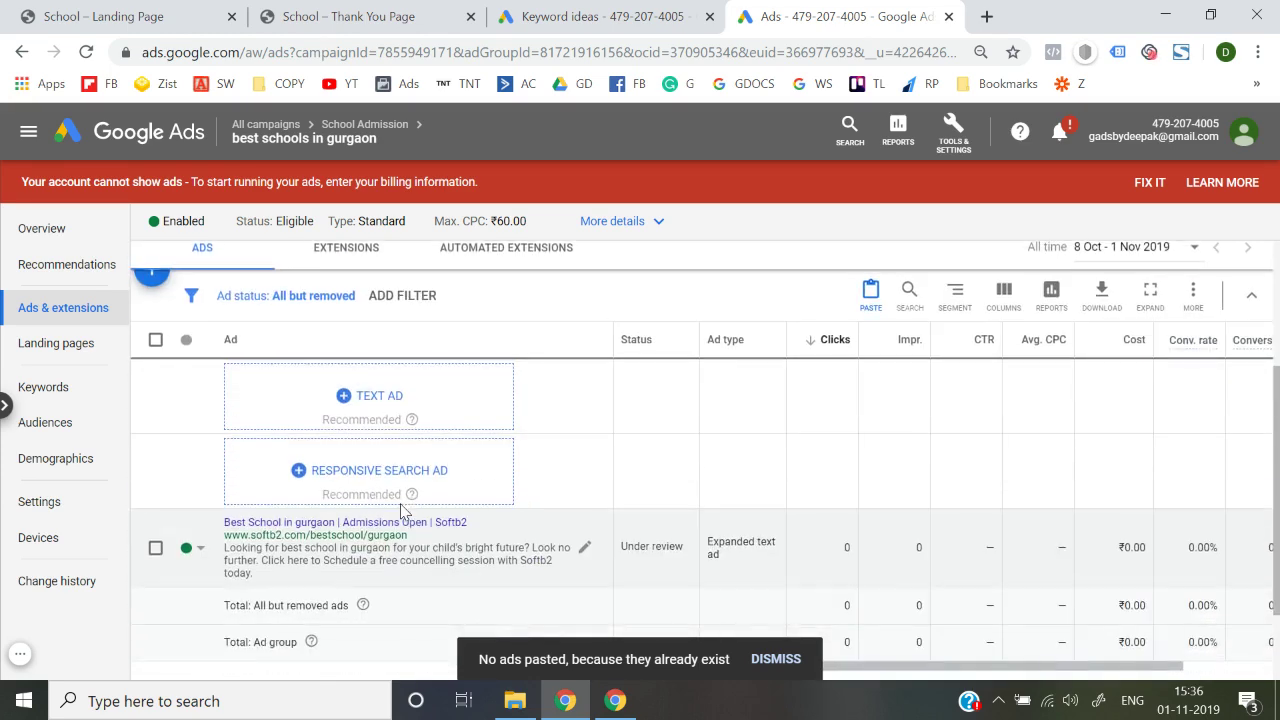
pyautogui.scroll(-1, 400, 512)
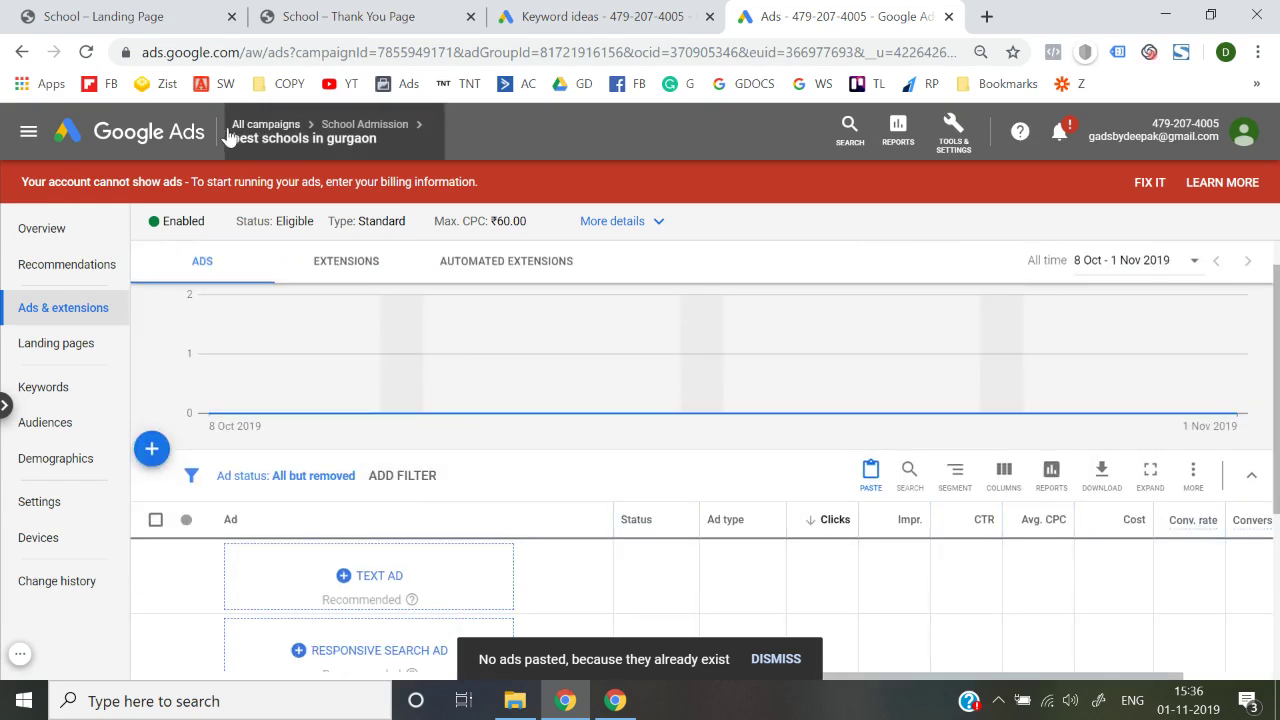
pyautogui.scroll(-2, 421, 415)
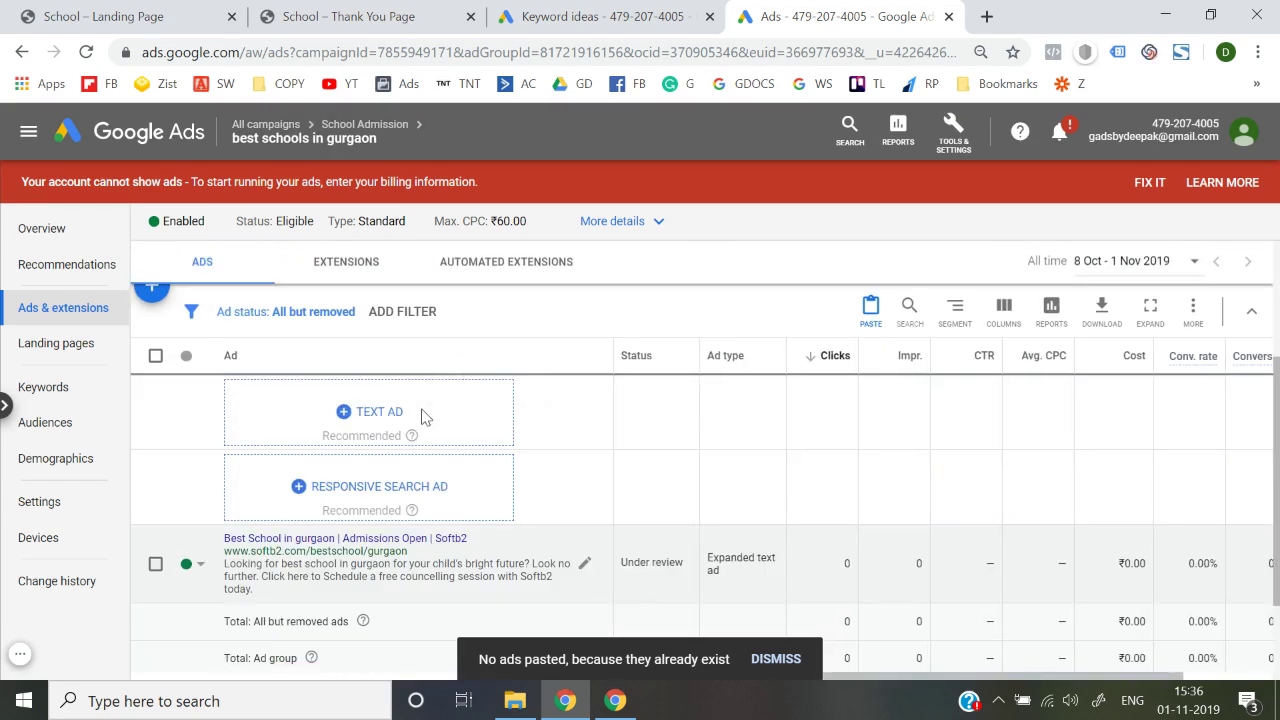
pyautogui.scroll(2, 430, 550)
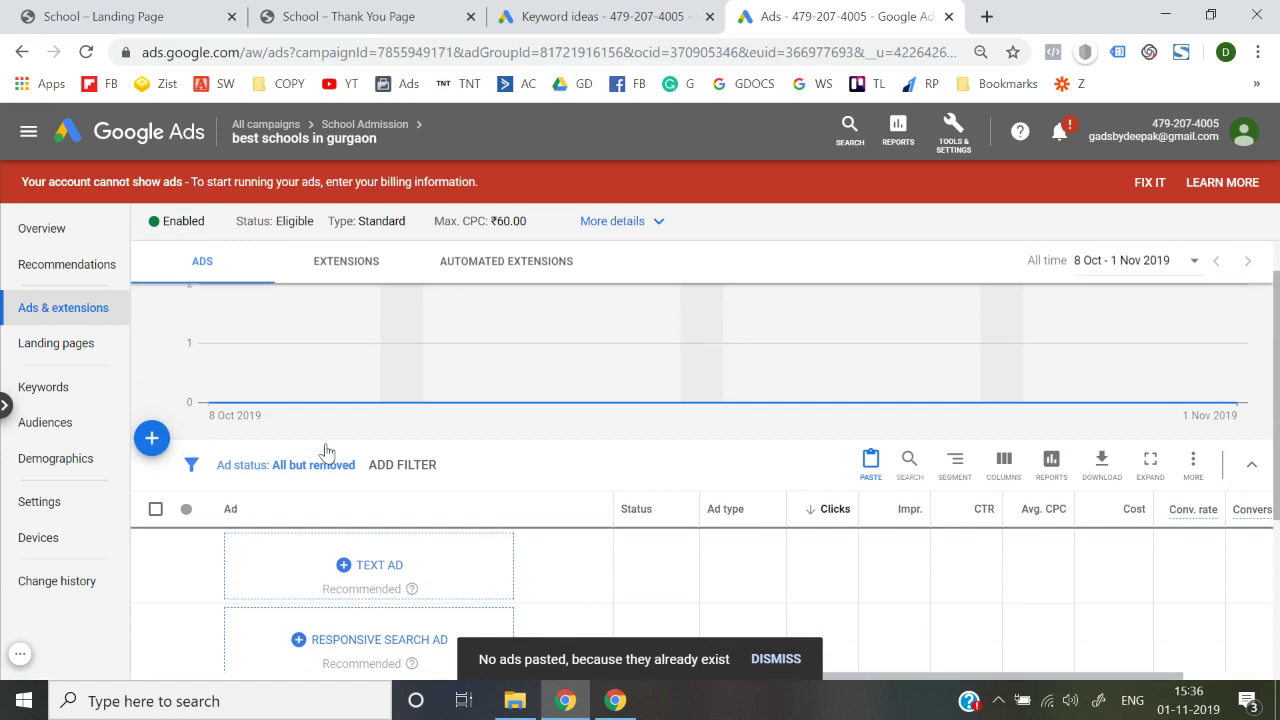
pyautogui.scroll(1, 318, 443)
pyautogui.scroll(-1, 318, 443)
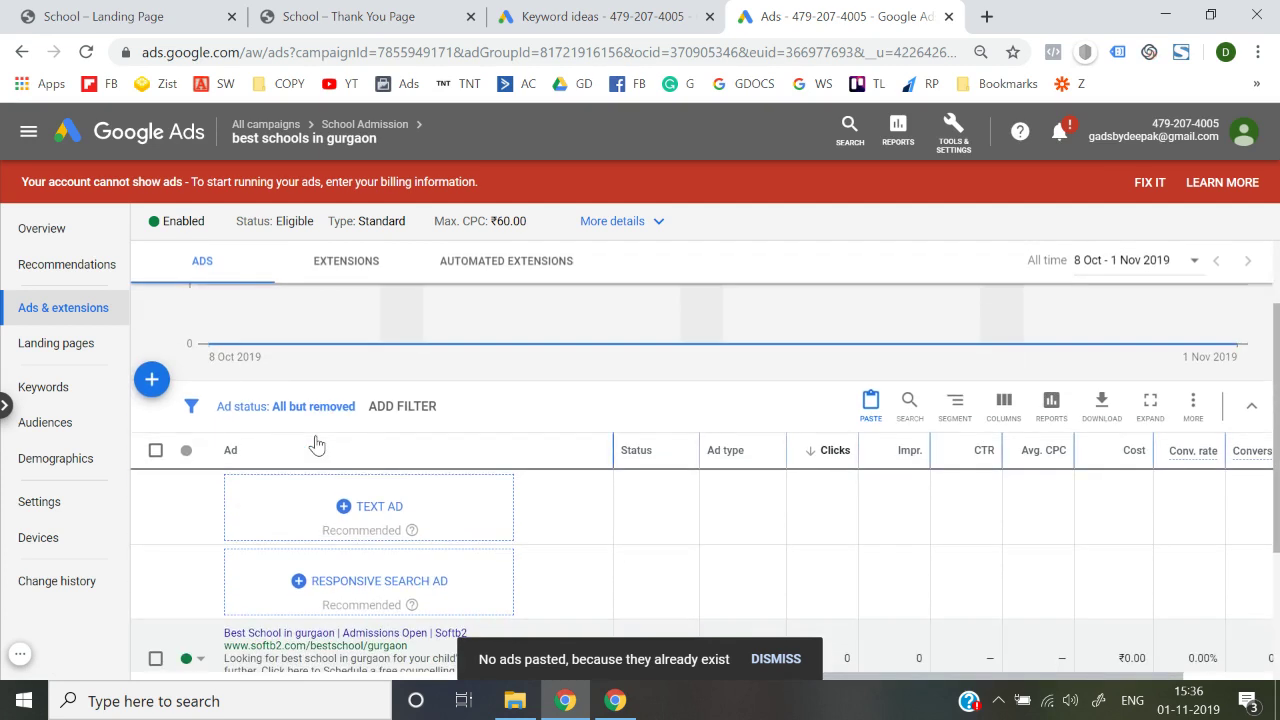
# Paste the copied ad into the "best schools in gurgaon" ad group, creating a duplicate if the ad already exists there.
pyautogui.hotkey('ctrl', 'v')
pyautogui.click(386, 337)
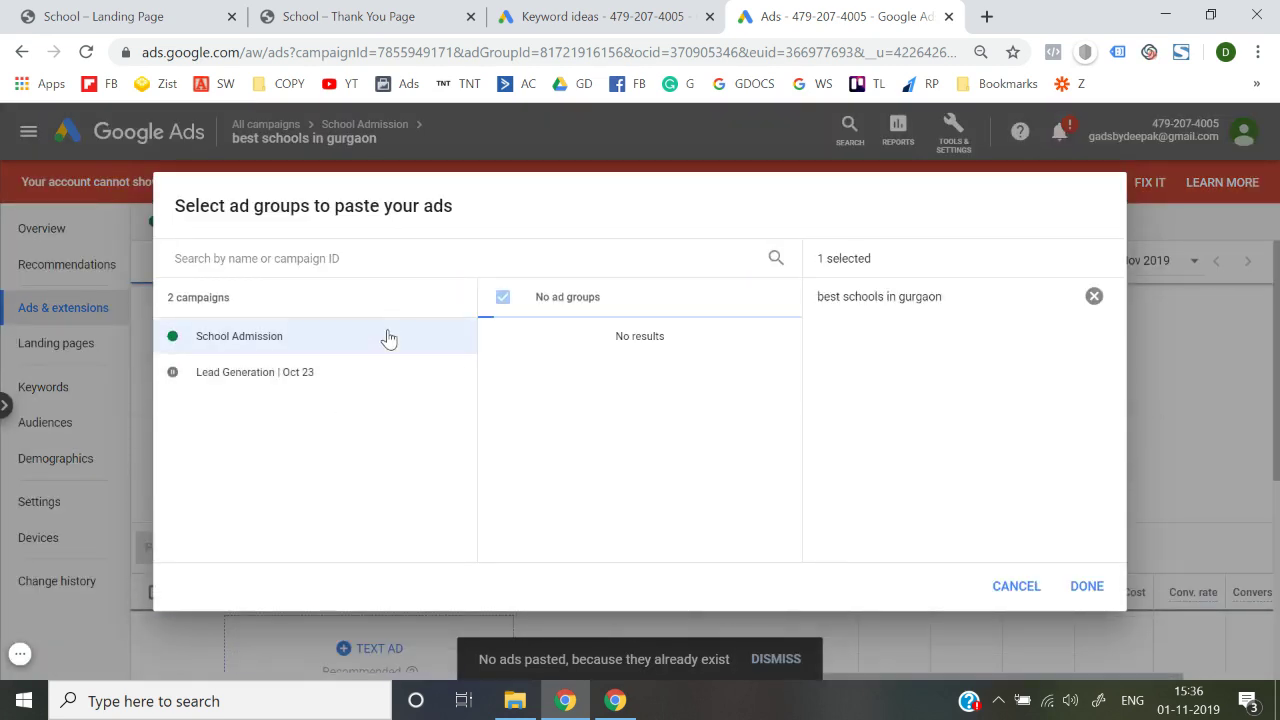
pyautogui.click(658, 352)
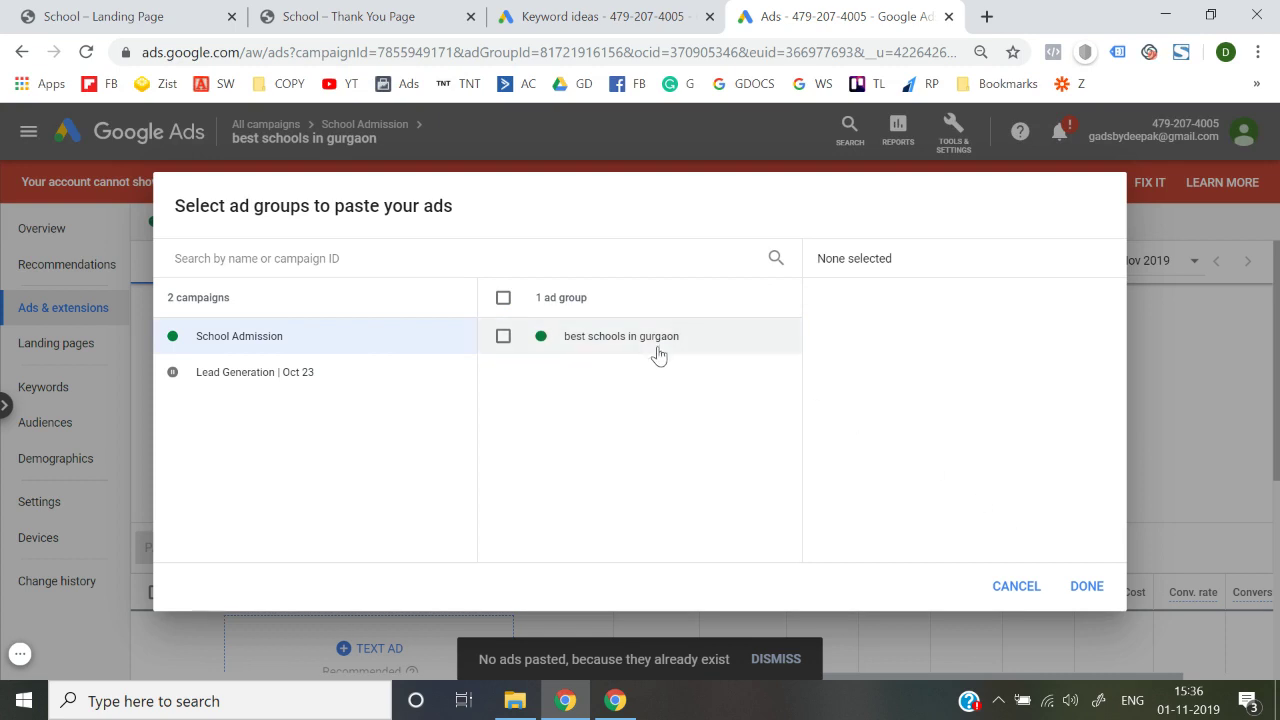
pyautogui.click(654, 349)
pyautogui.click(1086, 586)
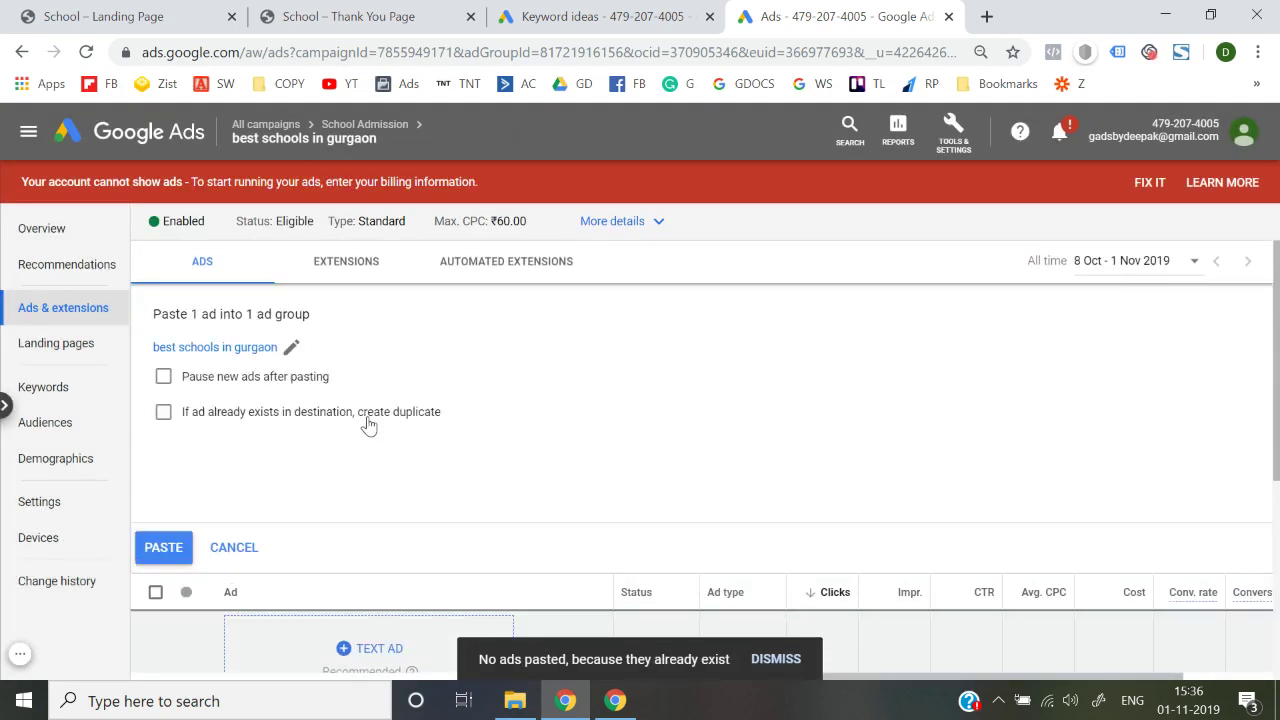
pyautogui.click(180, 414)
pyautogui.click(163, 547)
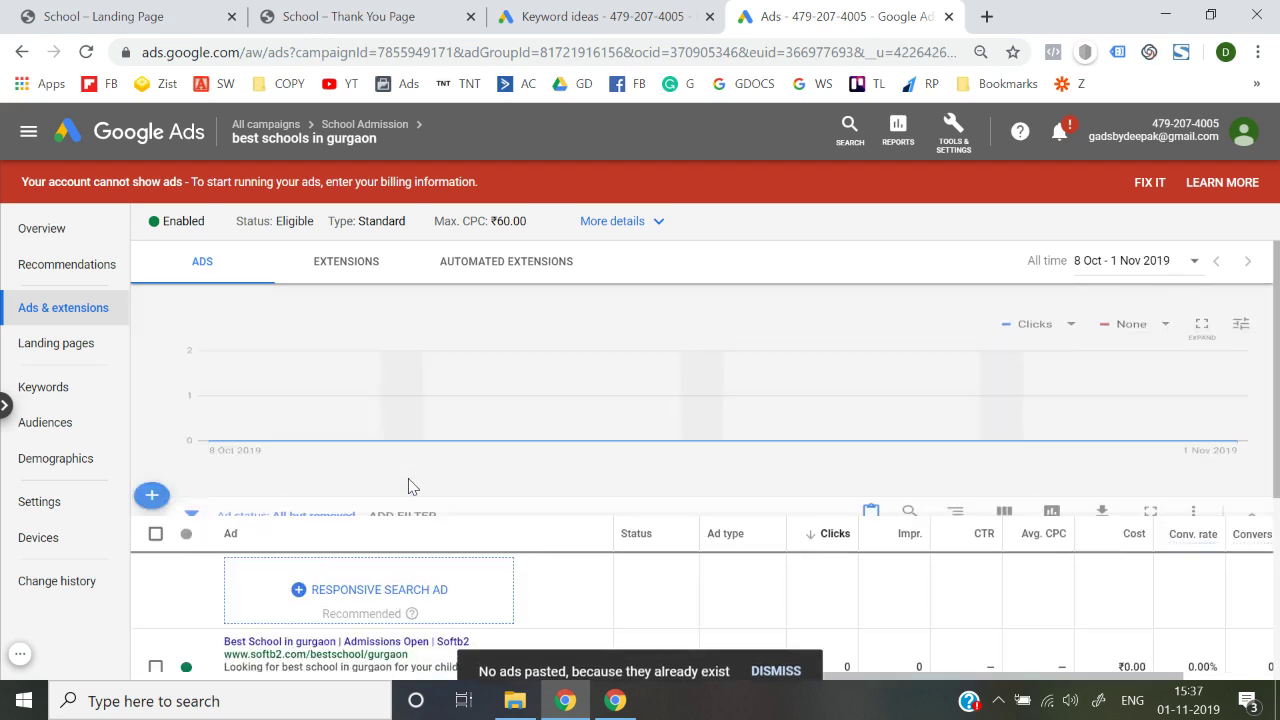
pyautogui.scroll(-2, 408, 486)
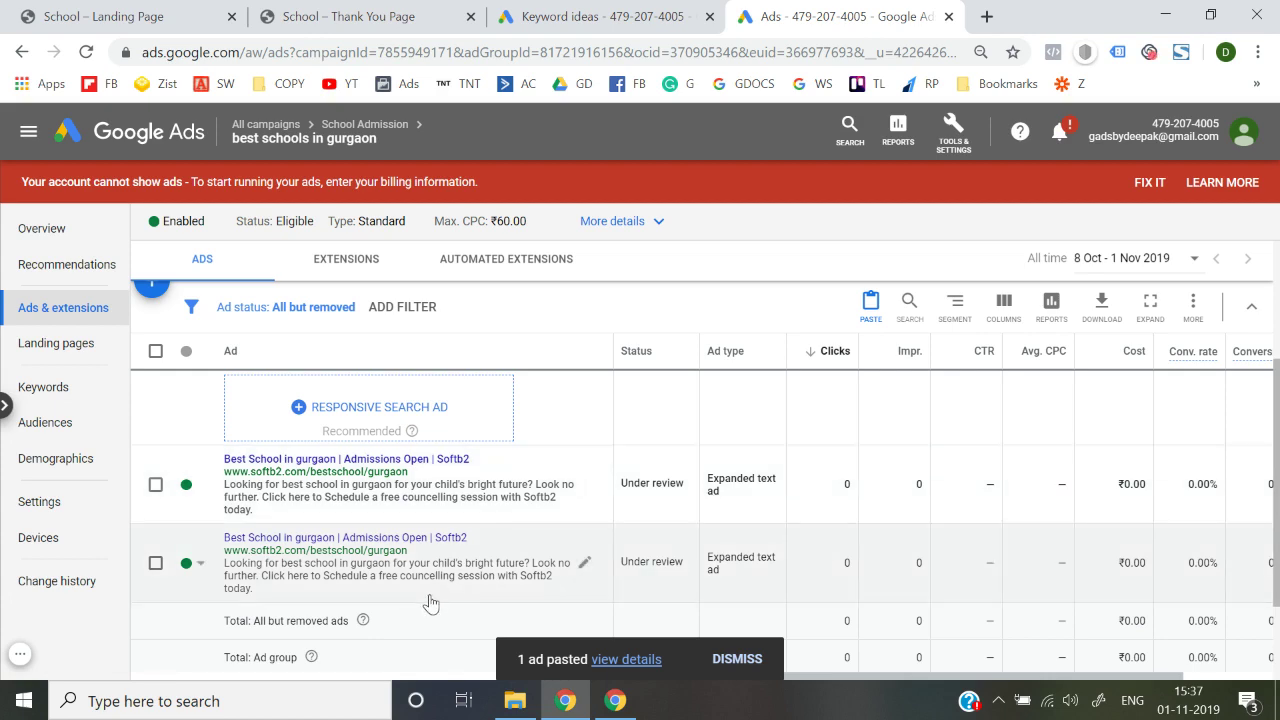
# Change the duplicated ad's Description 1 to "If you are looking for a best school in Gurgaon then your search ends with Softb2.".
pyautogui.click(585, 485)
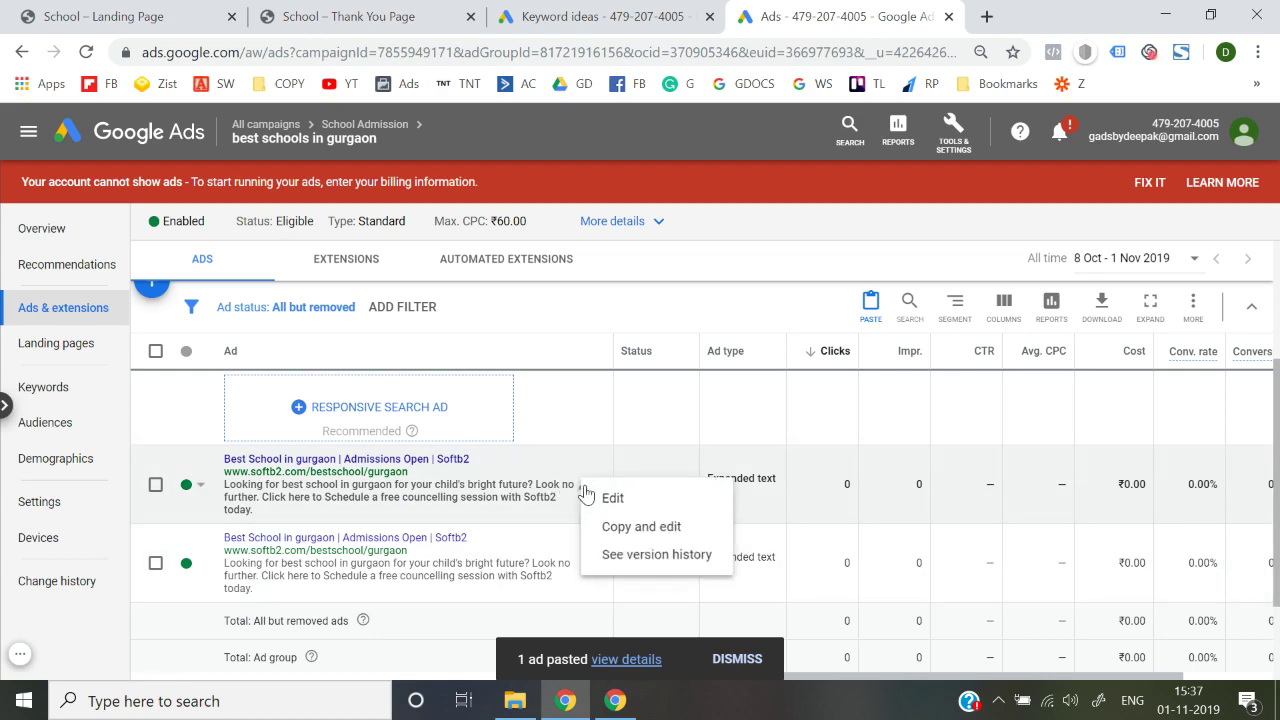
pyautogui.click(610, 499)
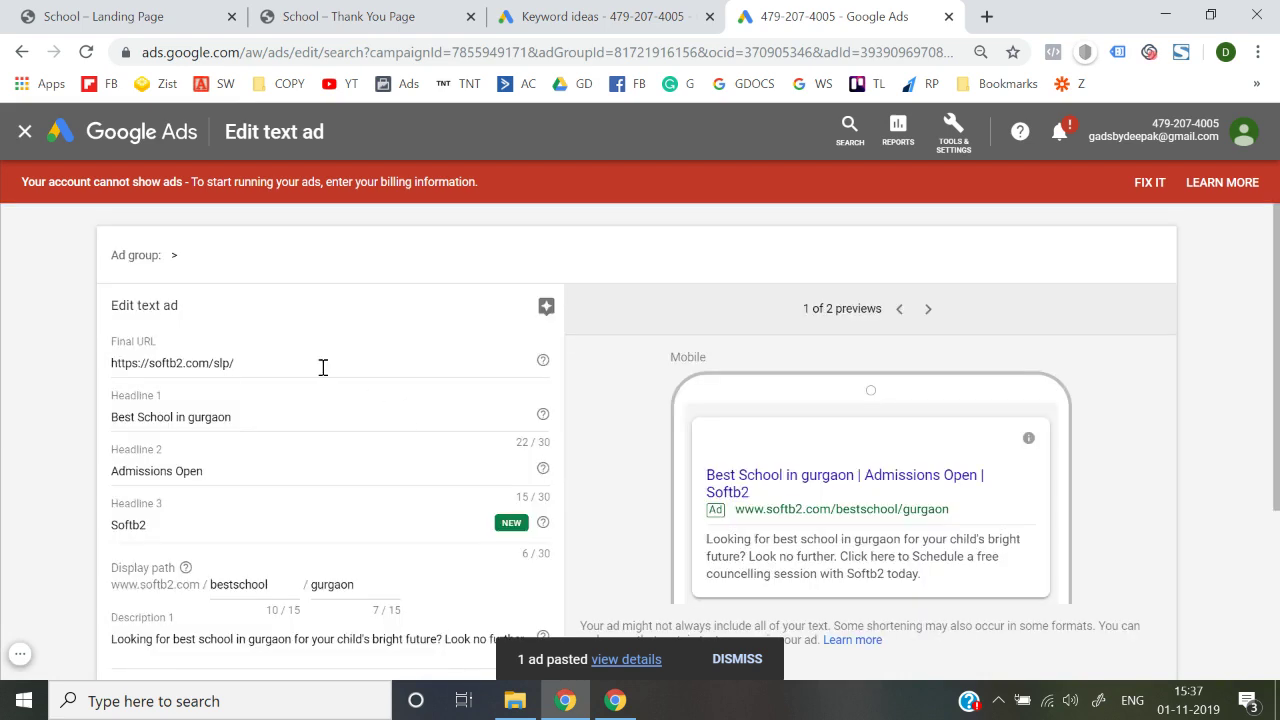
pyautogui.scroll(-3, 61, 428)
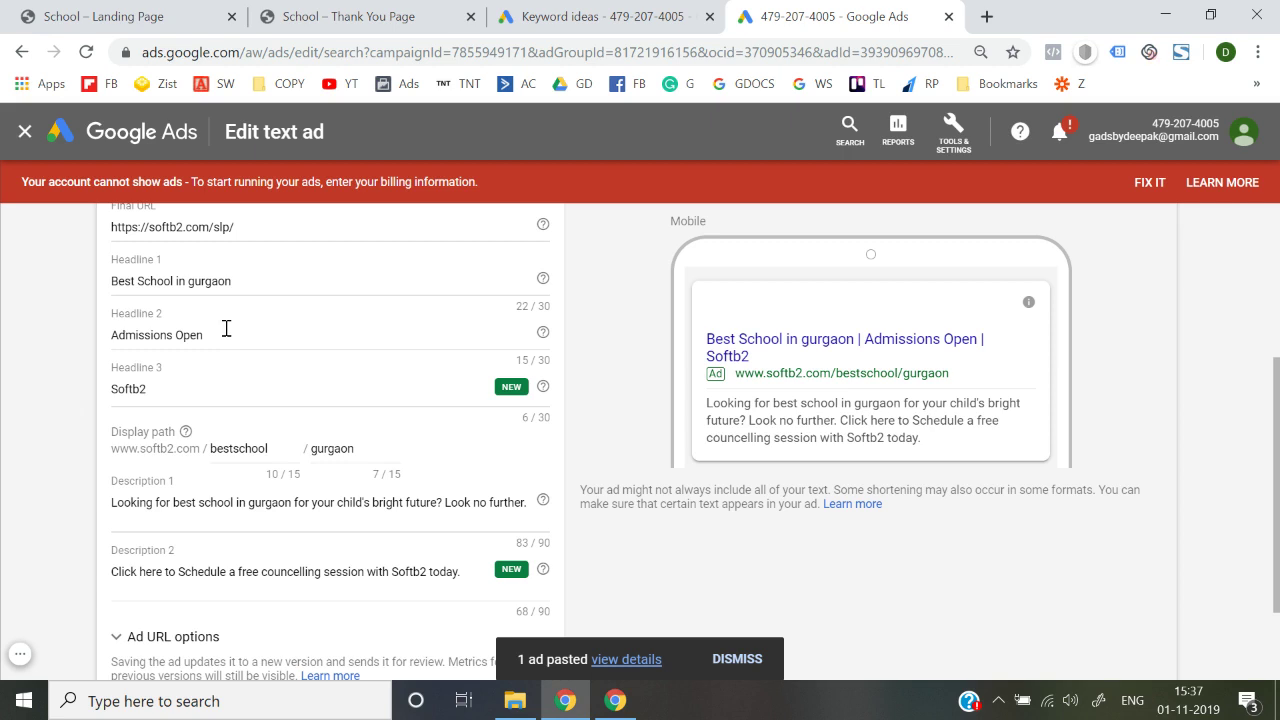
pyautogui.click(196, 509)
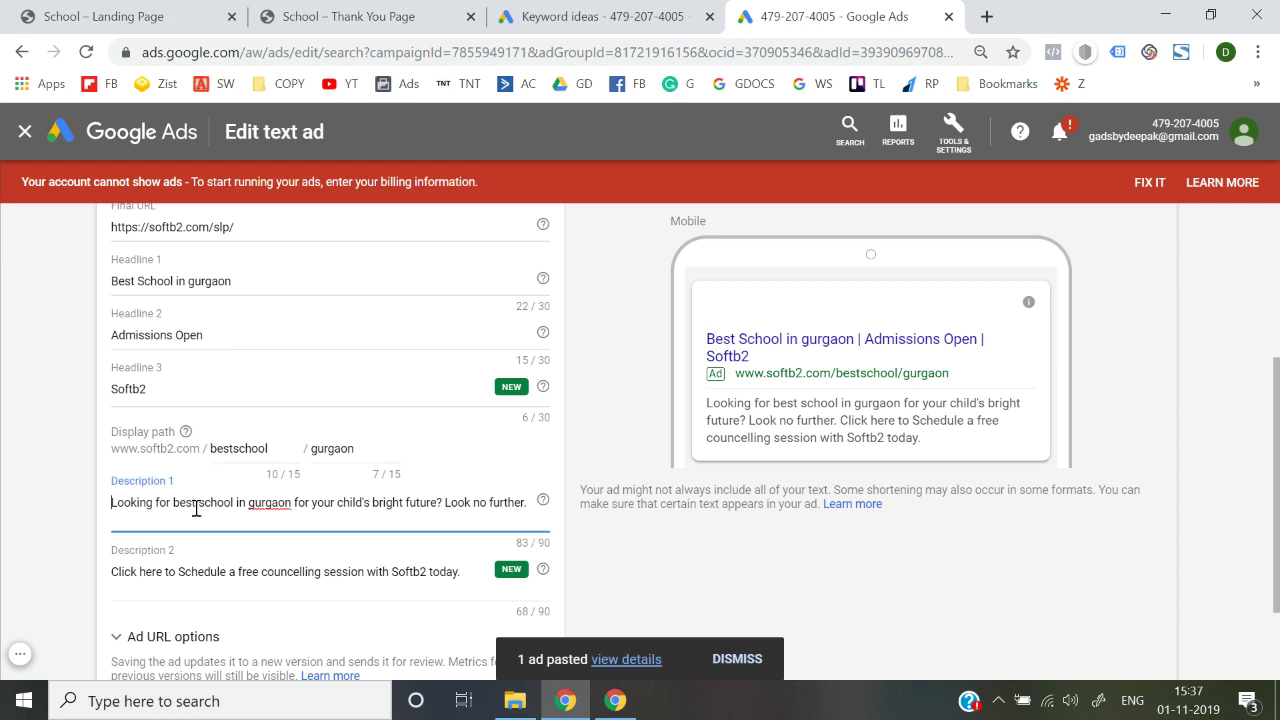
pyautogui.hotkey('ctrl', 'a')
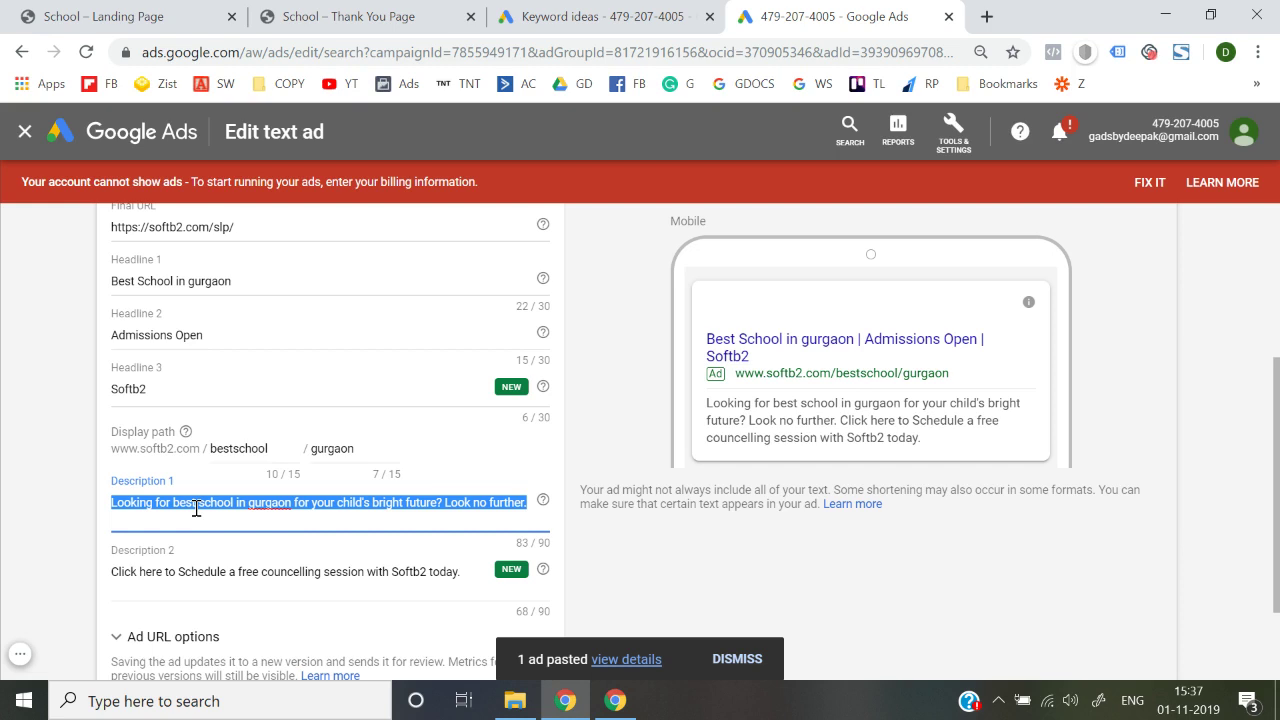
pyautogui.write('If you are l')
pyautogui.write('ooking for a')
pyautogui.write(' best')
pyautogui.write(' scho')
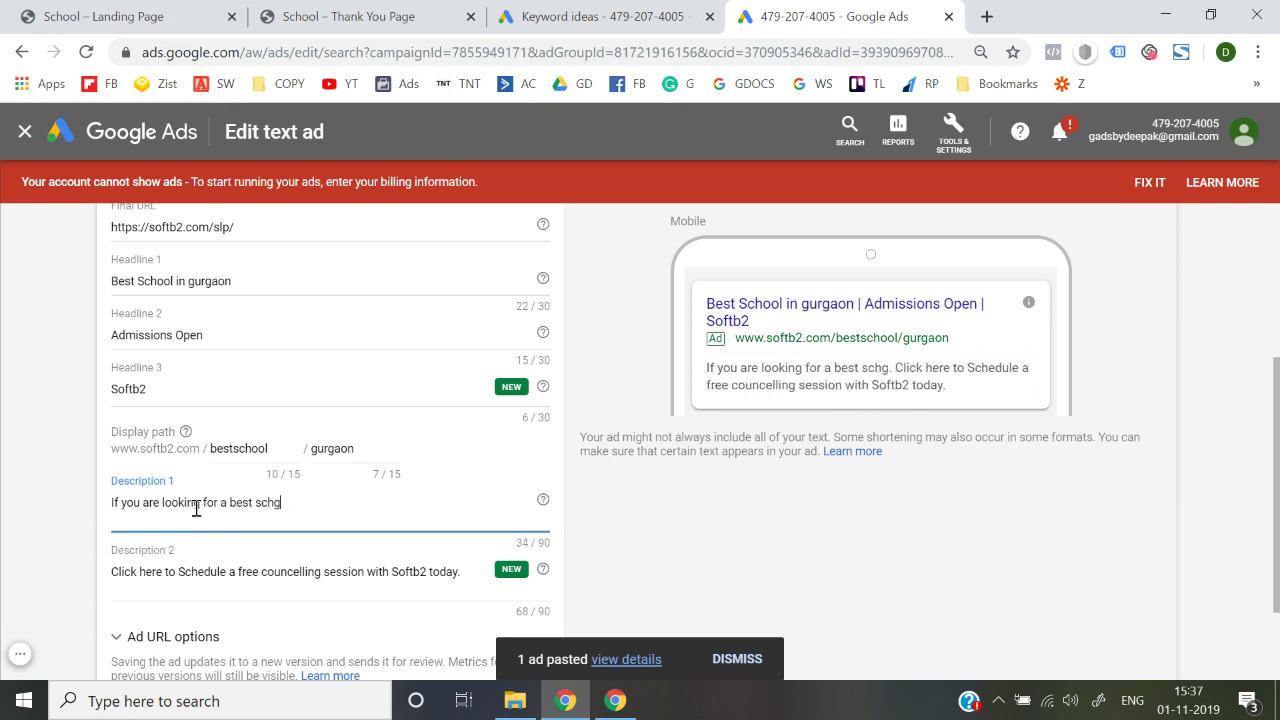
pyautogui.press('BackSpace')
pyautogui.write('oo')
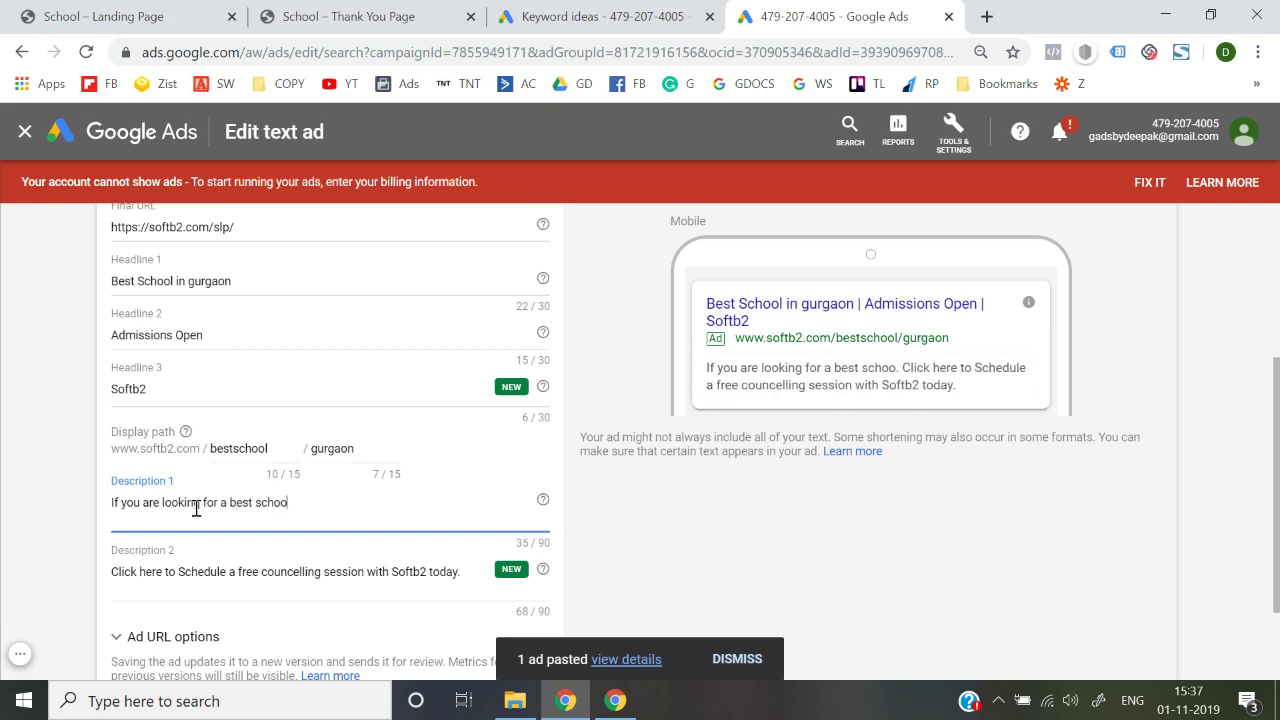
pyautogui.write('l in Gurgaon')
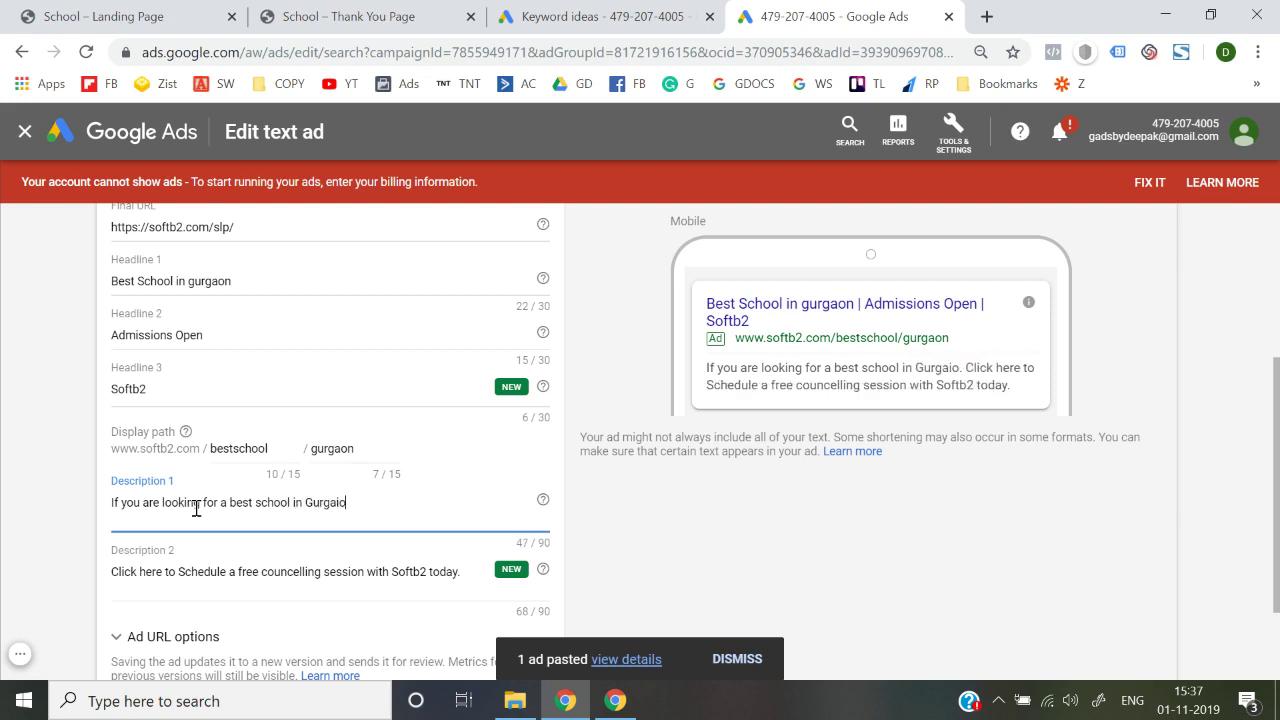
pyautogui.press('BackSpace')
pyautogui.press('BackSpace')
pyautogui.write('on the')
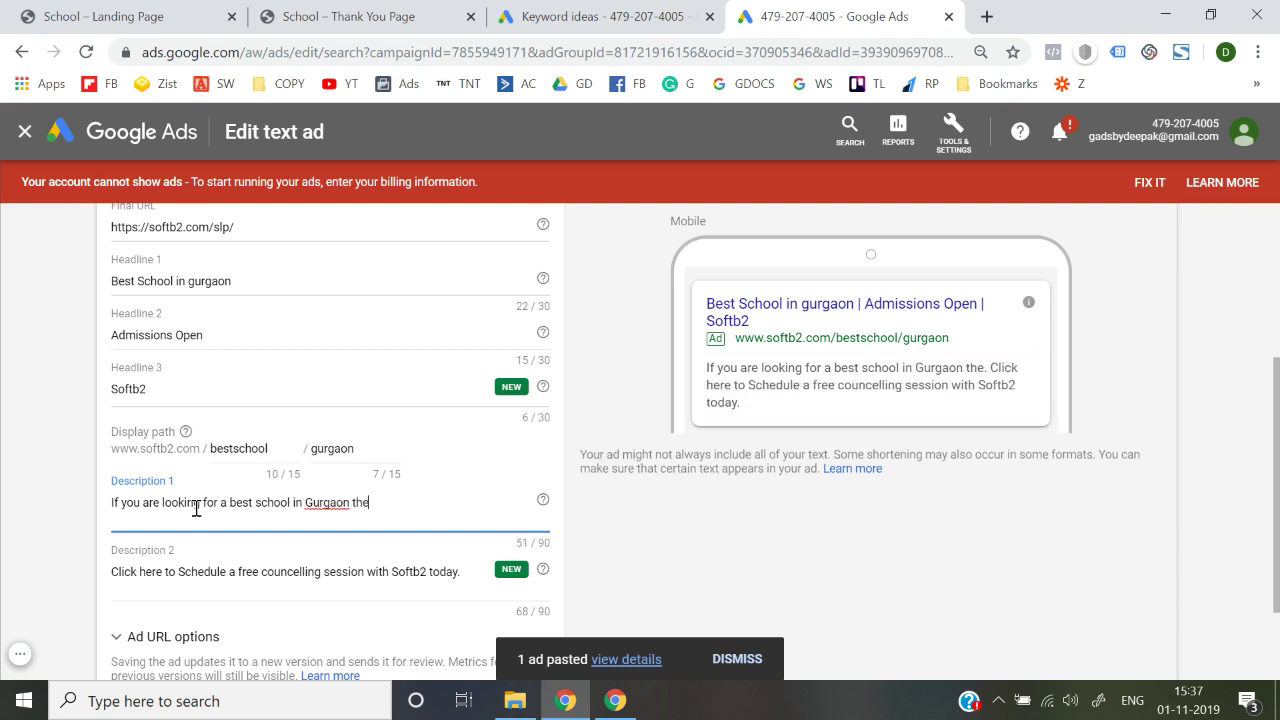
pyautogui.write('n your search ends with Softb2')
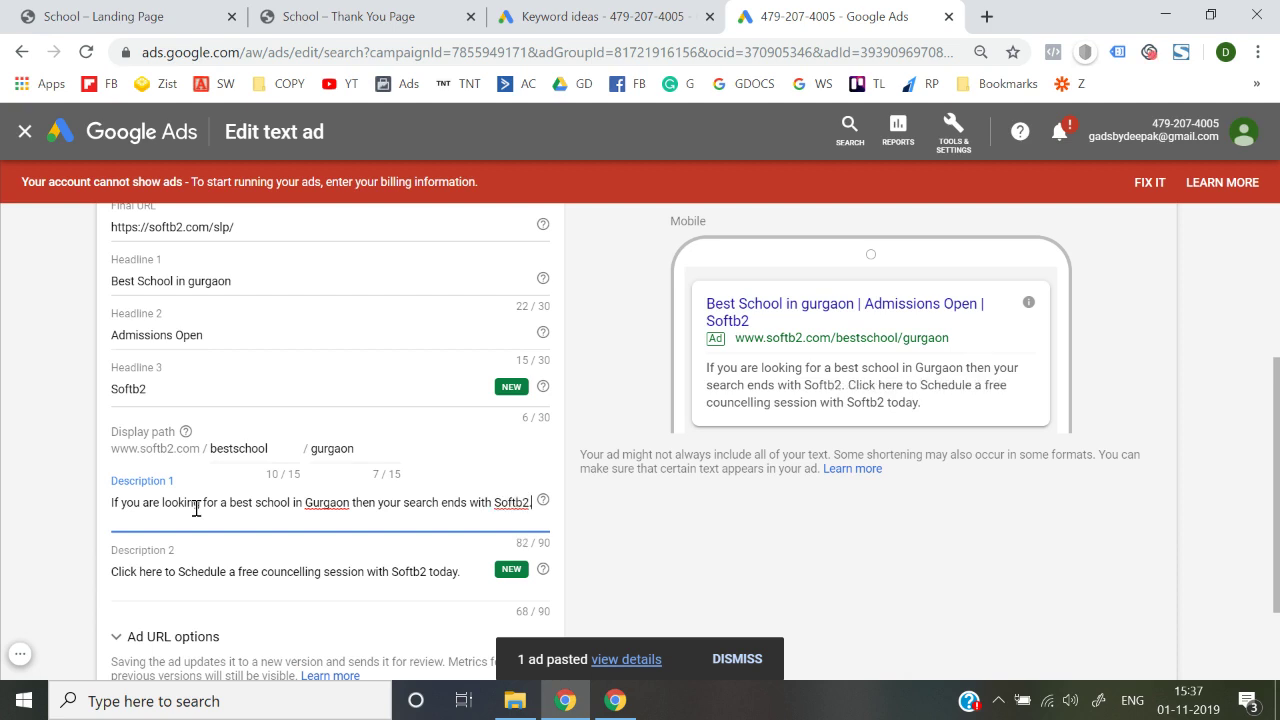
pyautogui.write('.')
pyautogui.scroll(-1, 196, 509)
pyautogui.click(79, 494)
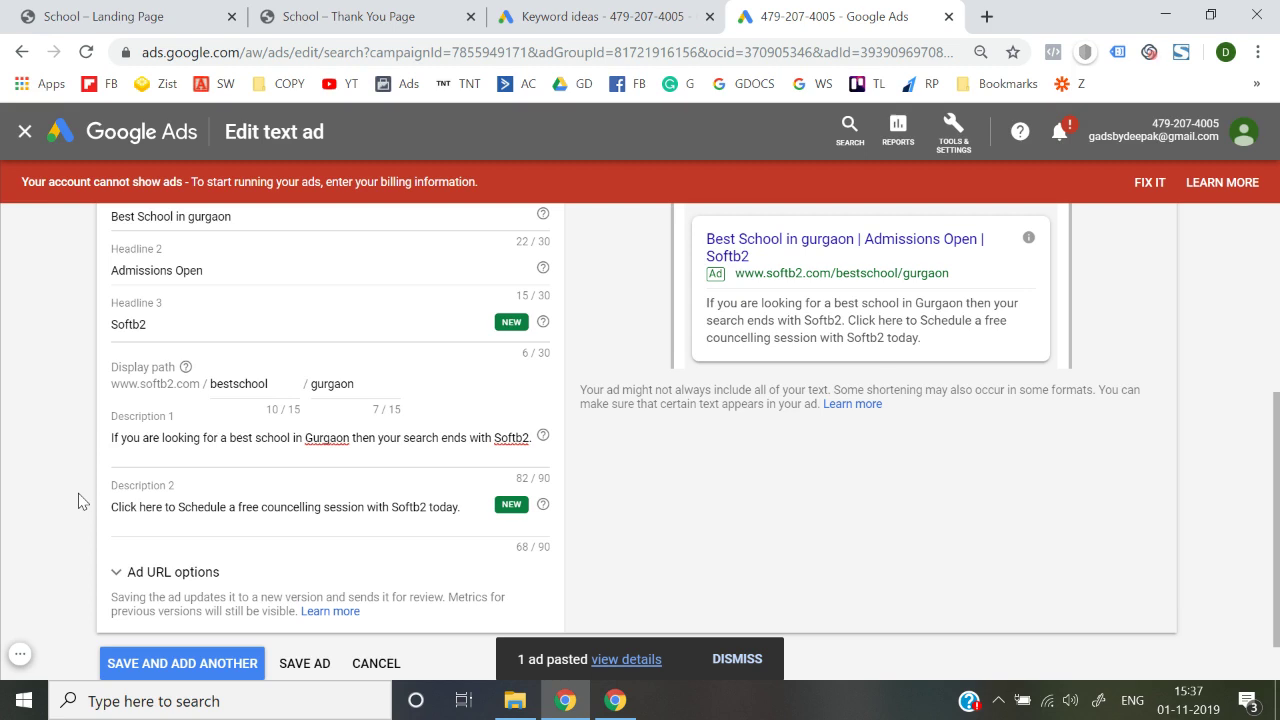
# Save the edited text ad and return to the ad group's ads, leaving the additional new ad unsaved.
pyautogui.scroll(-1, 157, 568)
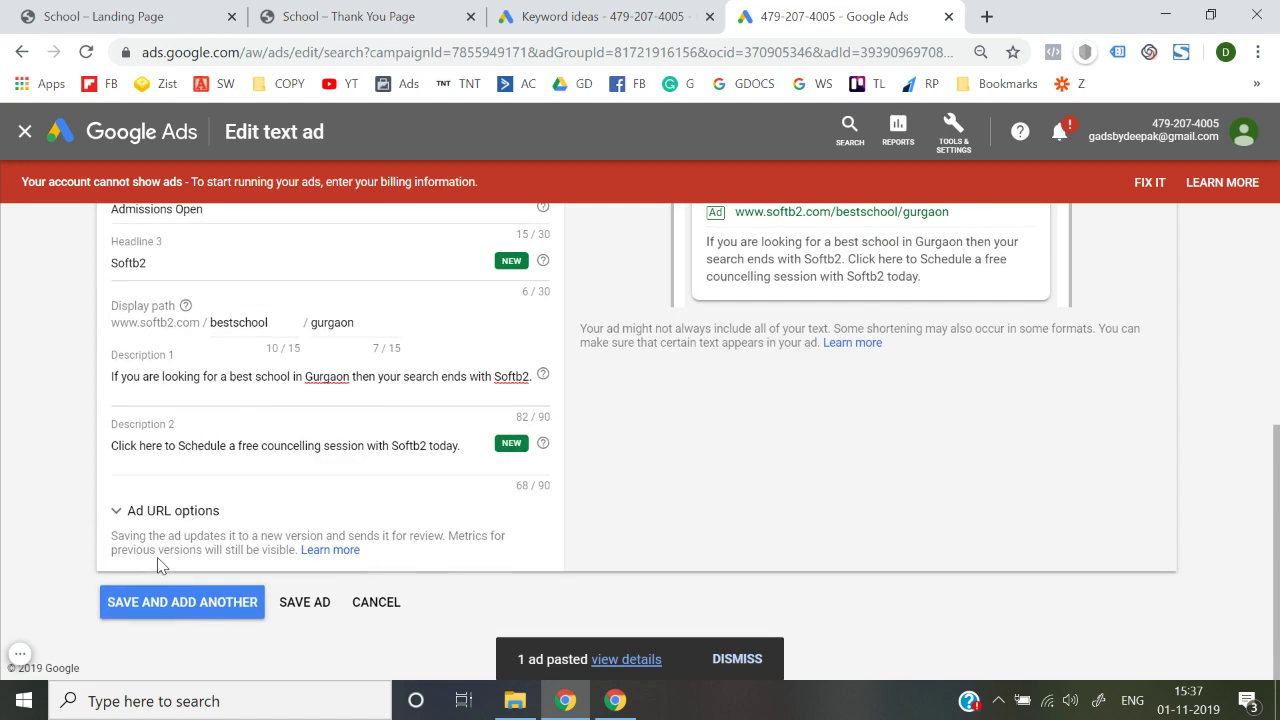
pyautogui.click(182, 602)
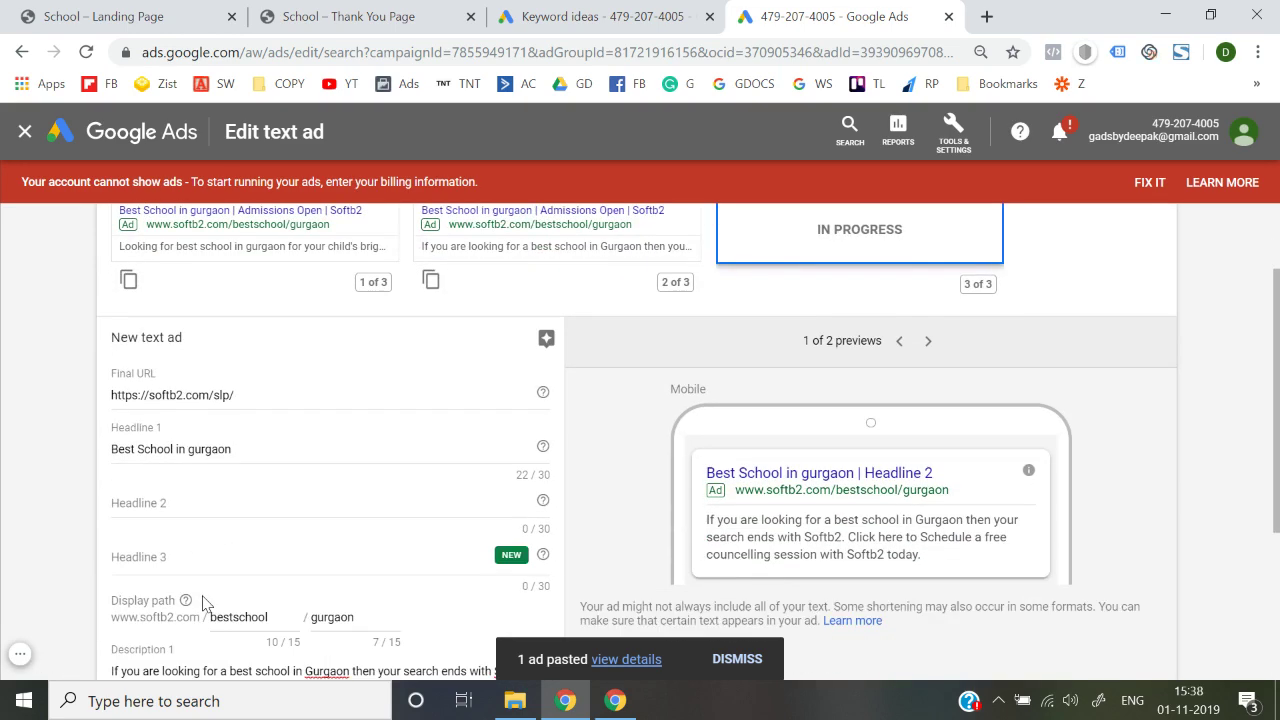
pyautogui.scroll(-3, 202, 603)
pyautogui.click(217, 602)
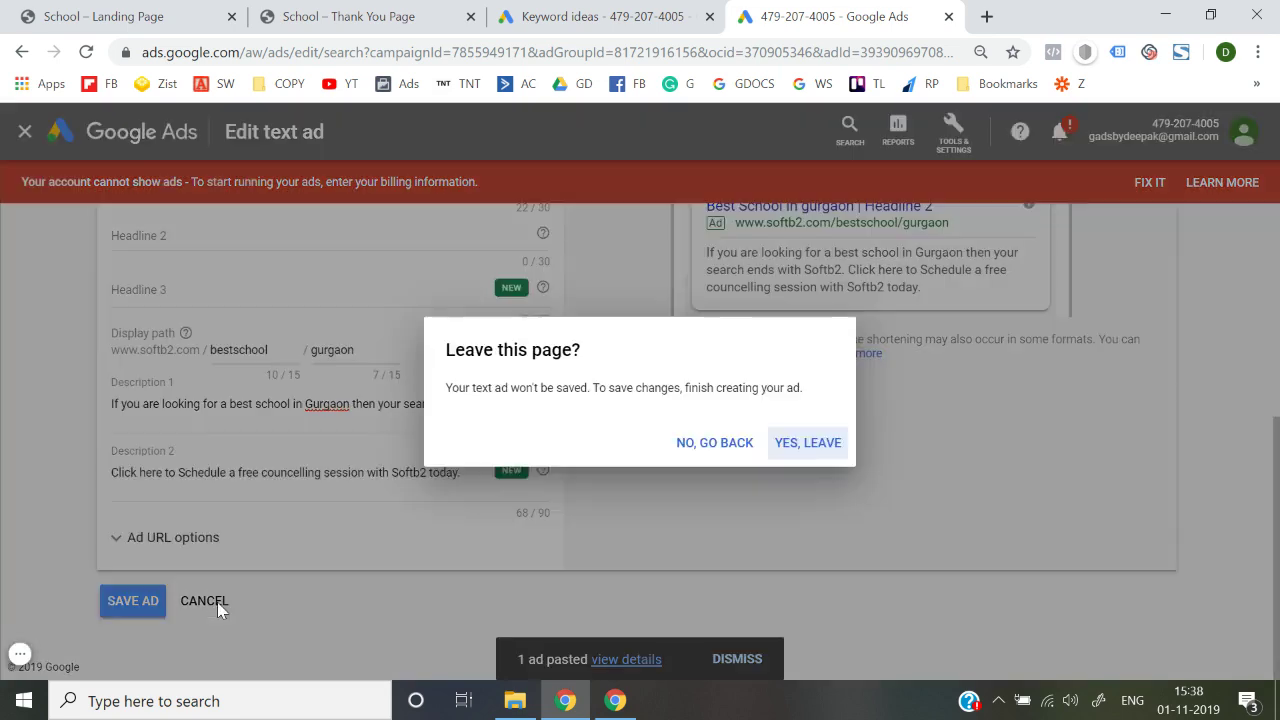
pyautogui.click(814, 446)
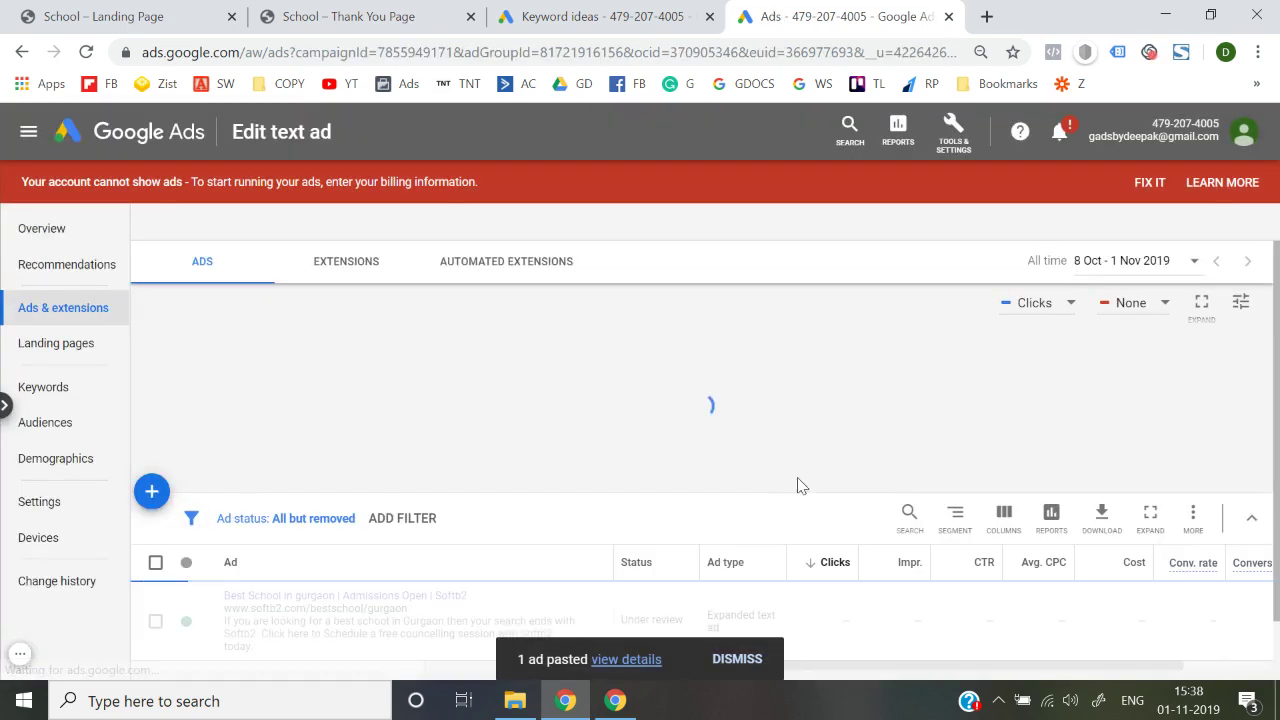
pyautogui.scroll(-1, 752, 555)
pyautogui.scroll(-3, 523, 569)
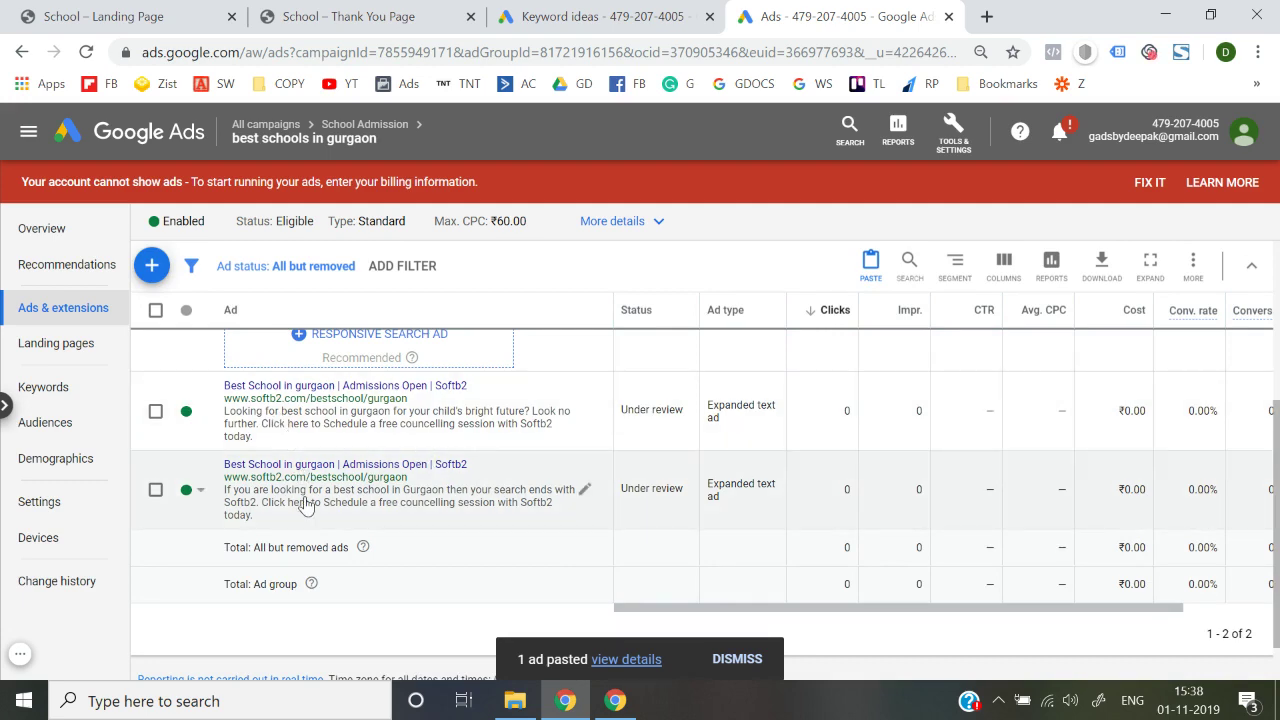
pyautogui.scroll(2, 307, 505)
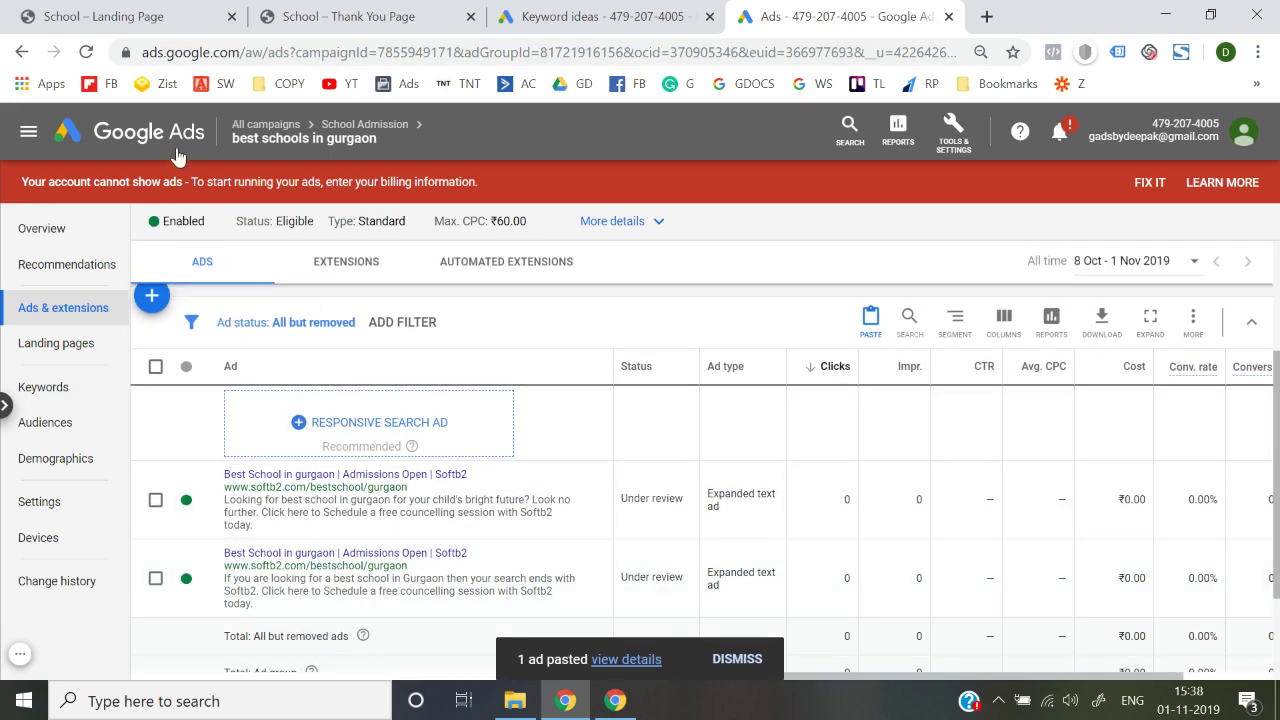
# Return to all campaigns and open the School Admission campaign's list of ad groups.
pyautogui.click(172, 147)
pyautogui.click(81, 330)
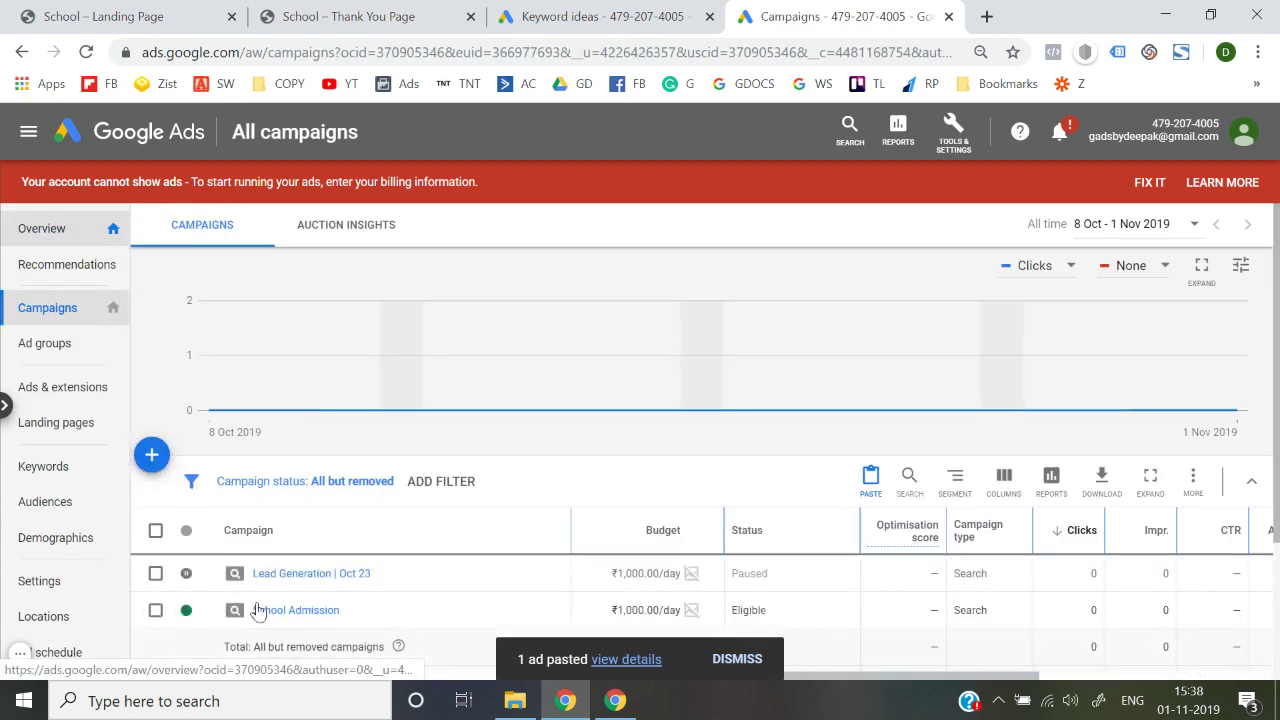
pyautogui.click(155, 610)
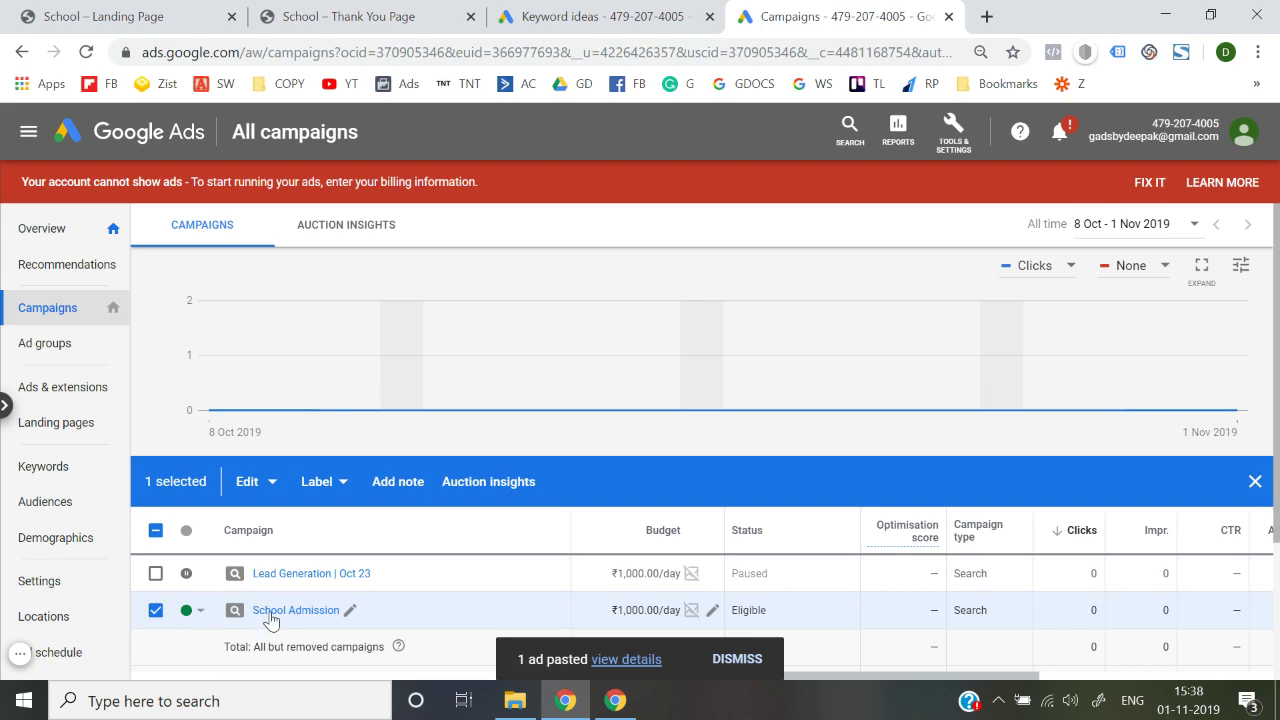
pyautogui.click(272, 611)
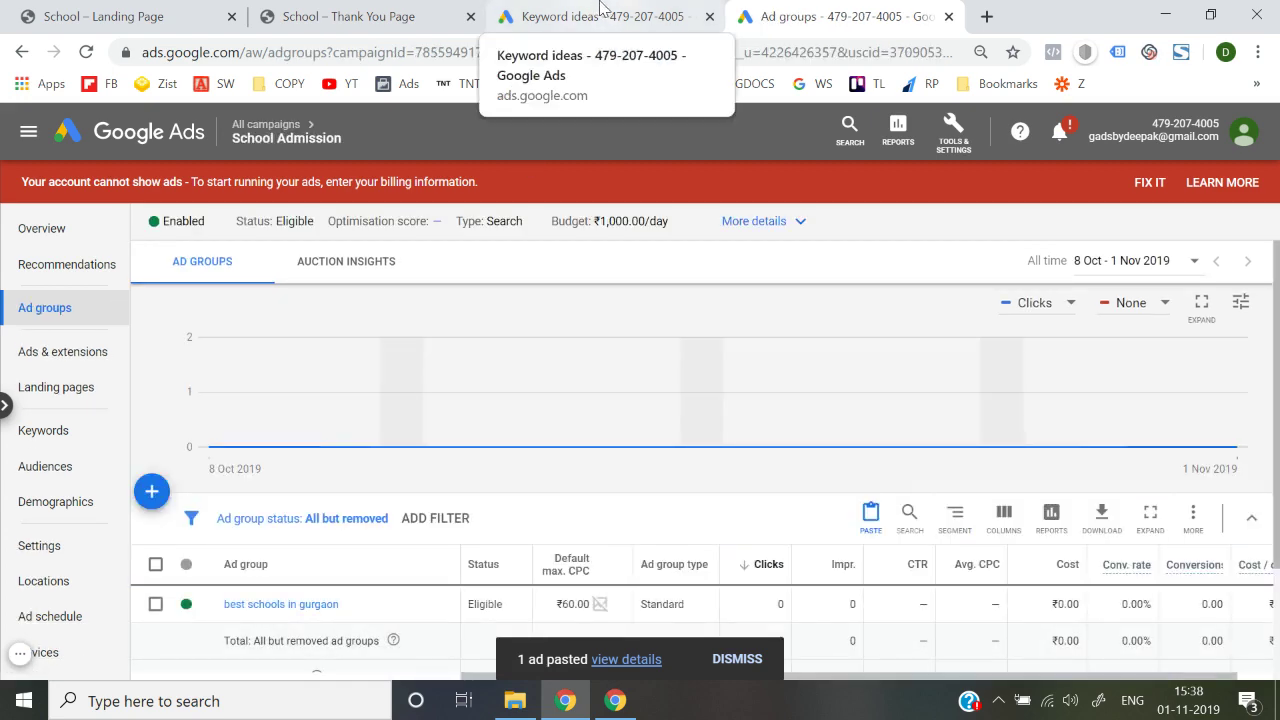
pyautogui.scroll(-2, 252, 545)
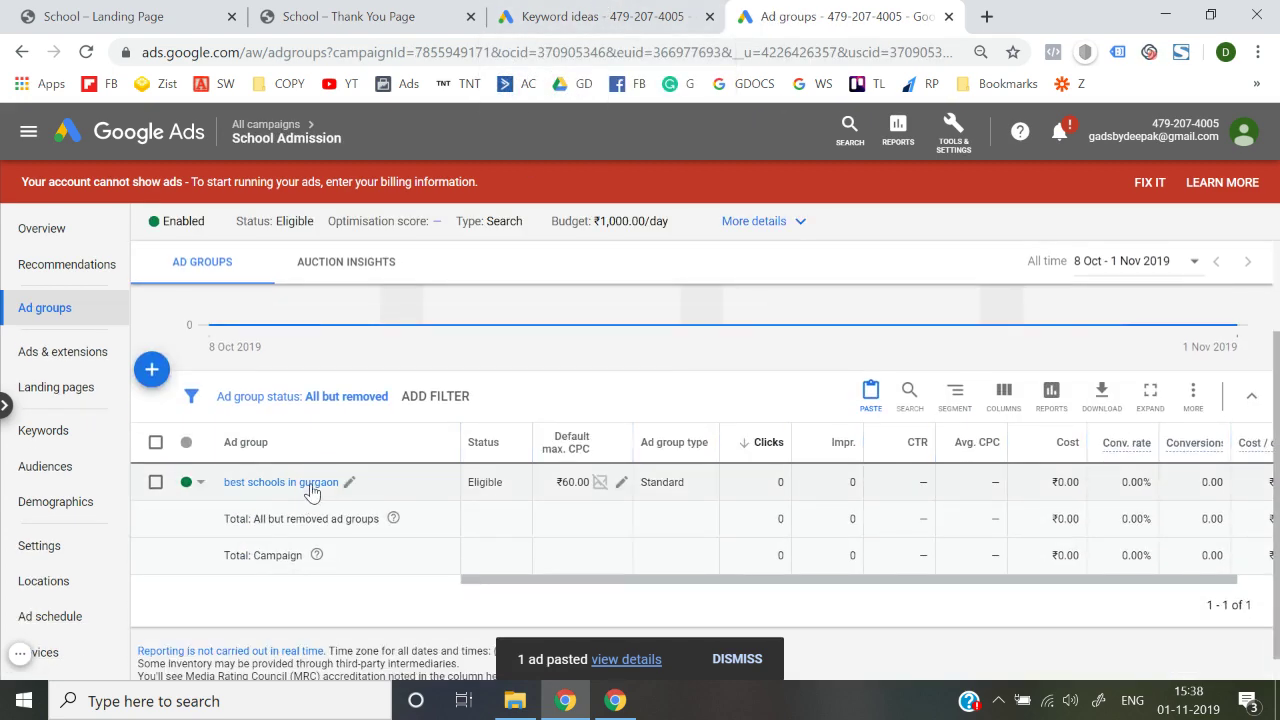
# Pick out the keyword "top 10 schools in gurgaon" in the Keyword ideas list and return to the ad groups.
pyautogui.click(514, 14)
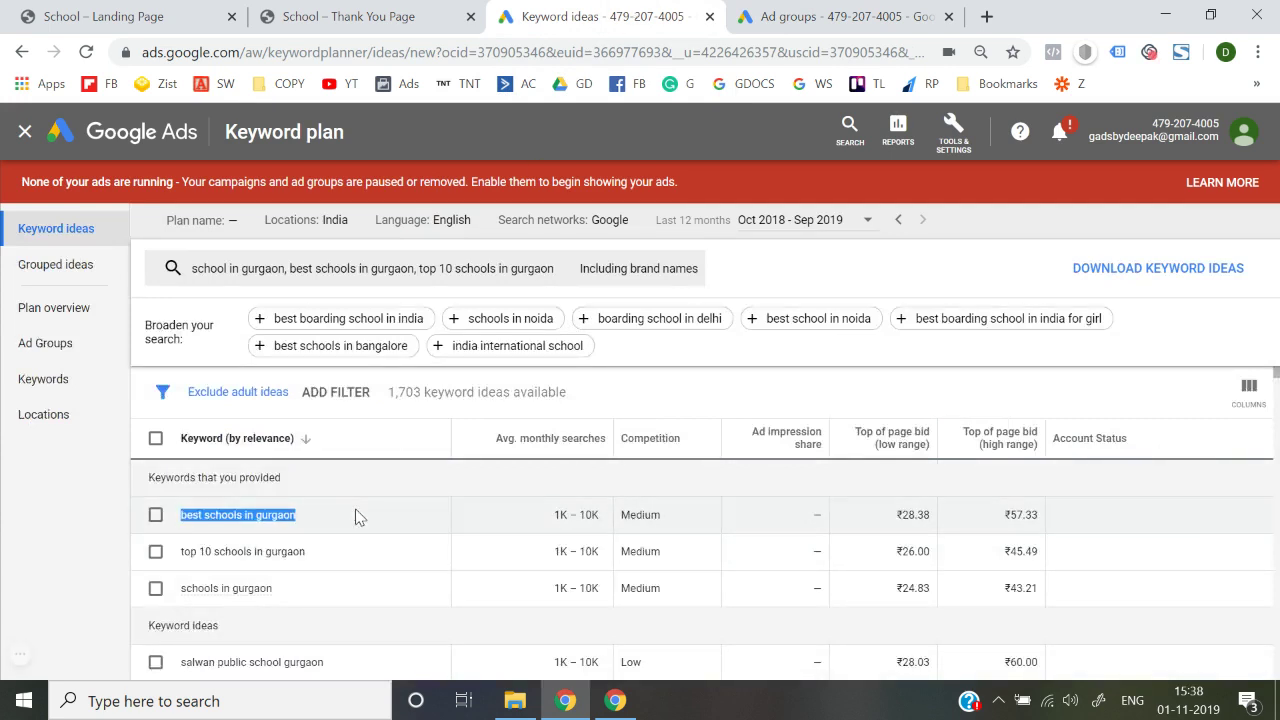
pyautogui.tripleClick(257, 553)
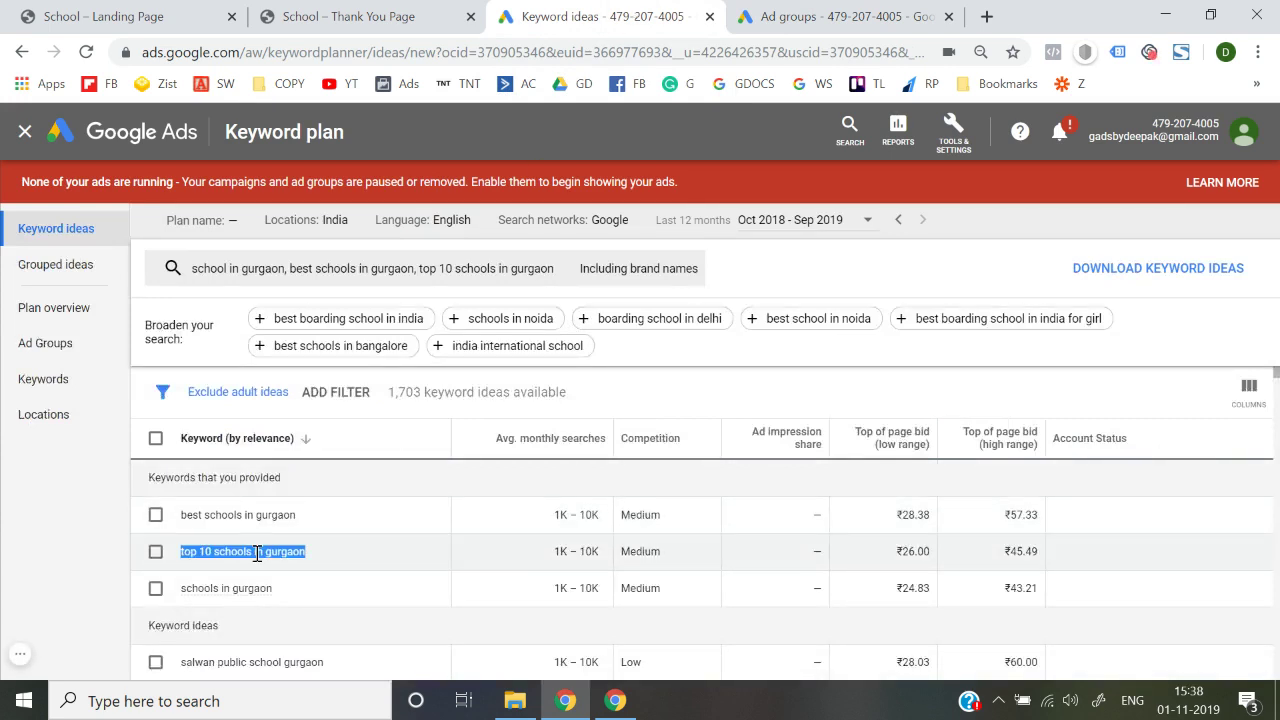
pyautogui.click(806, 14)
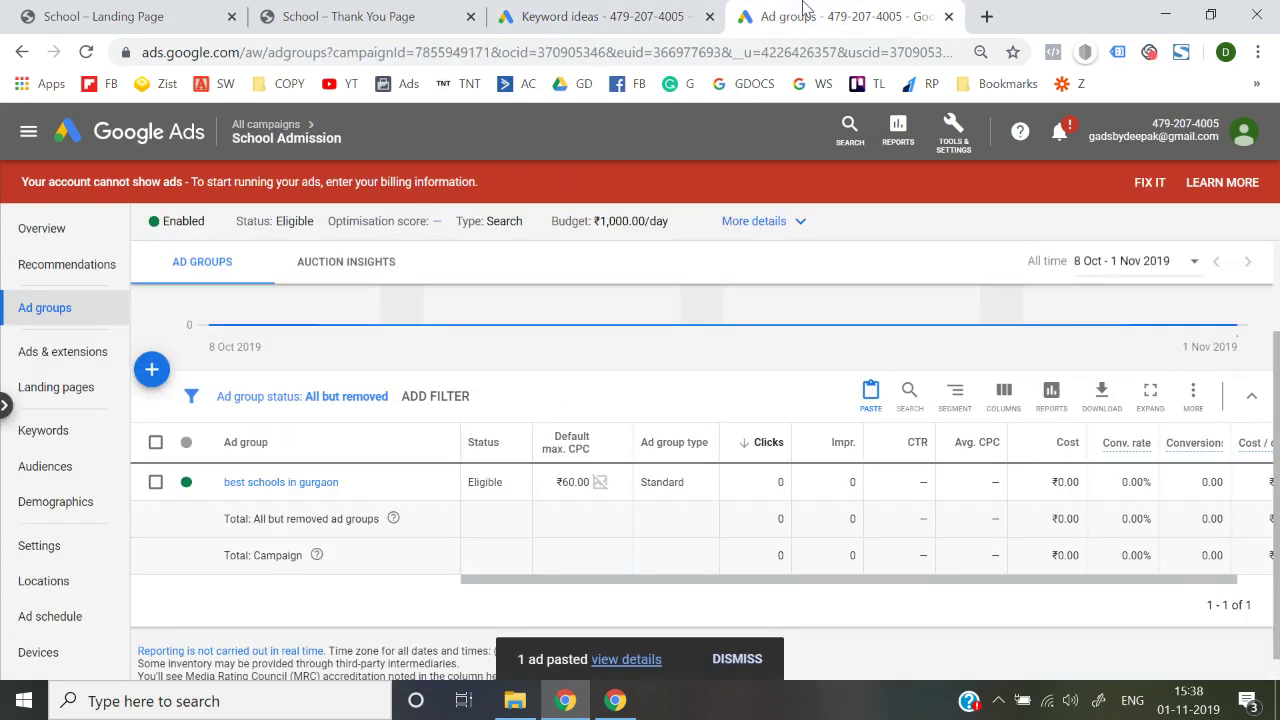
# Copy the "best schools in gurgaon" ad group.
pyautogui.click(156, 483)
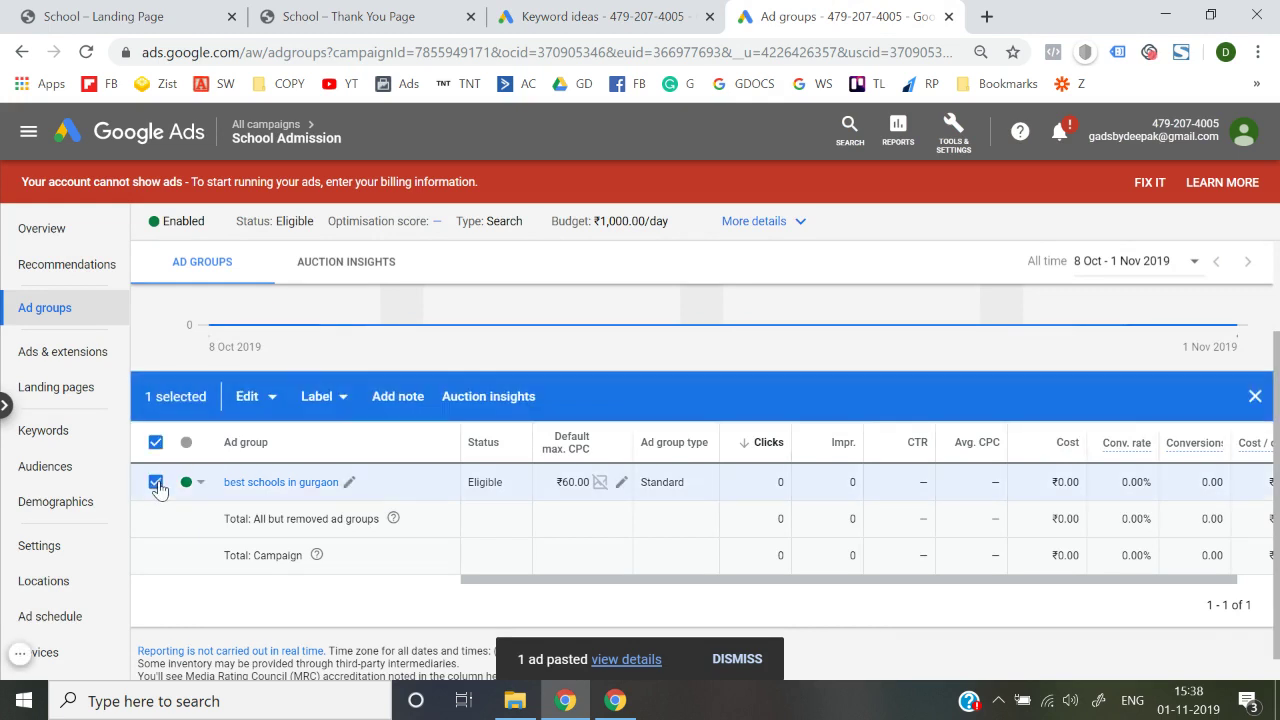
pyautogui.click(248, 398)
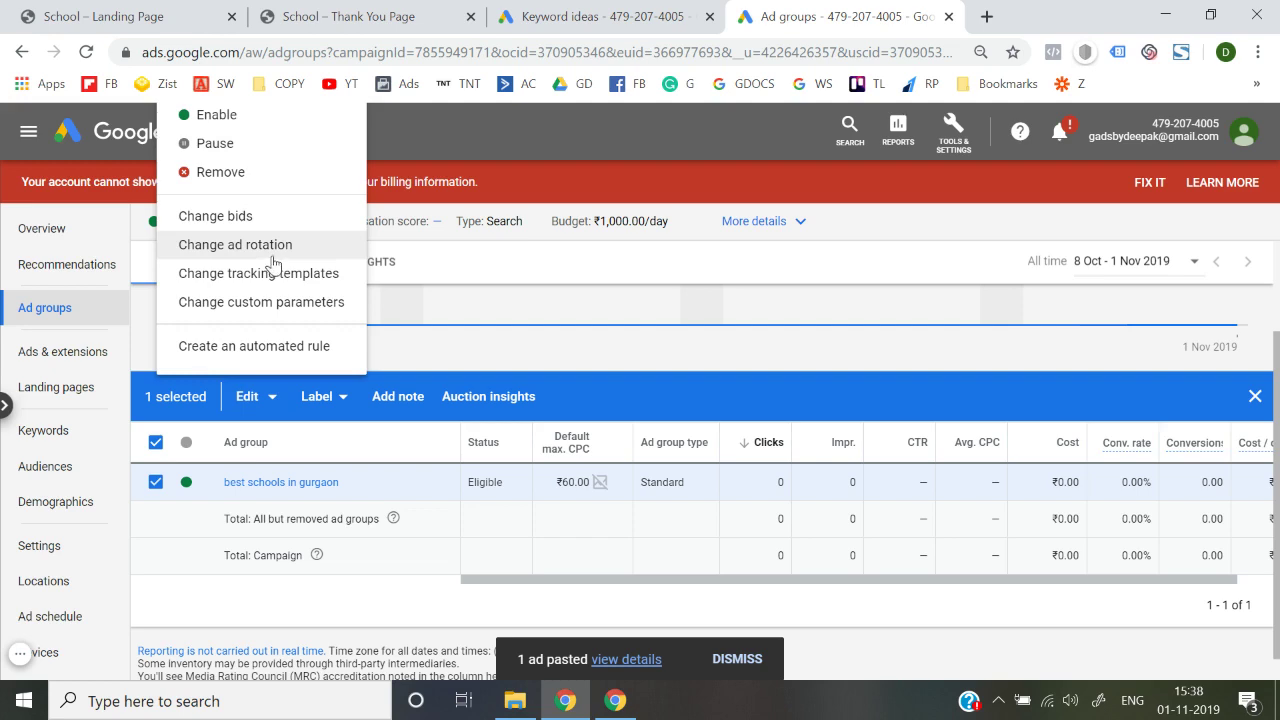
pyautogui.click(661, 296)
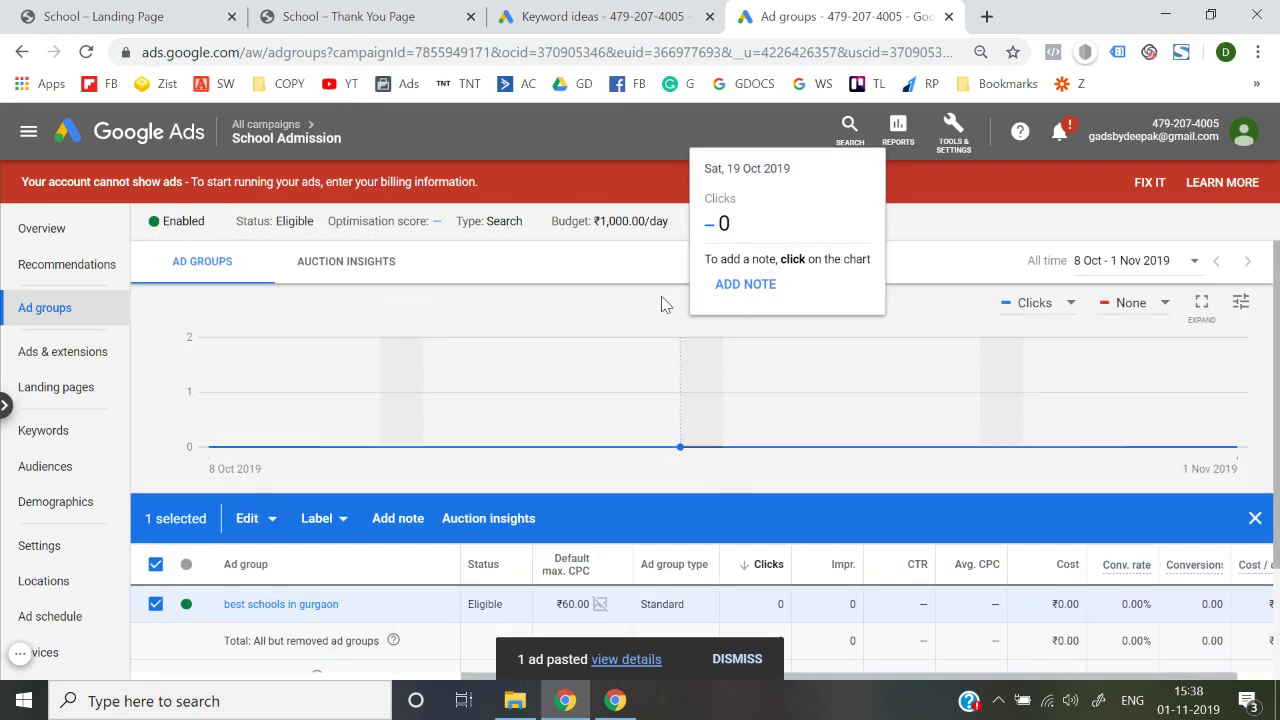
pyautogui.click(248, 518)
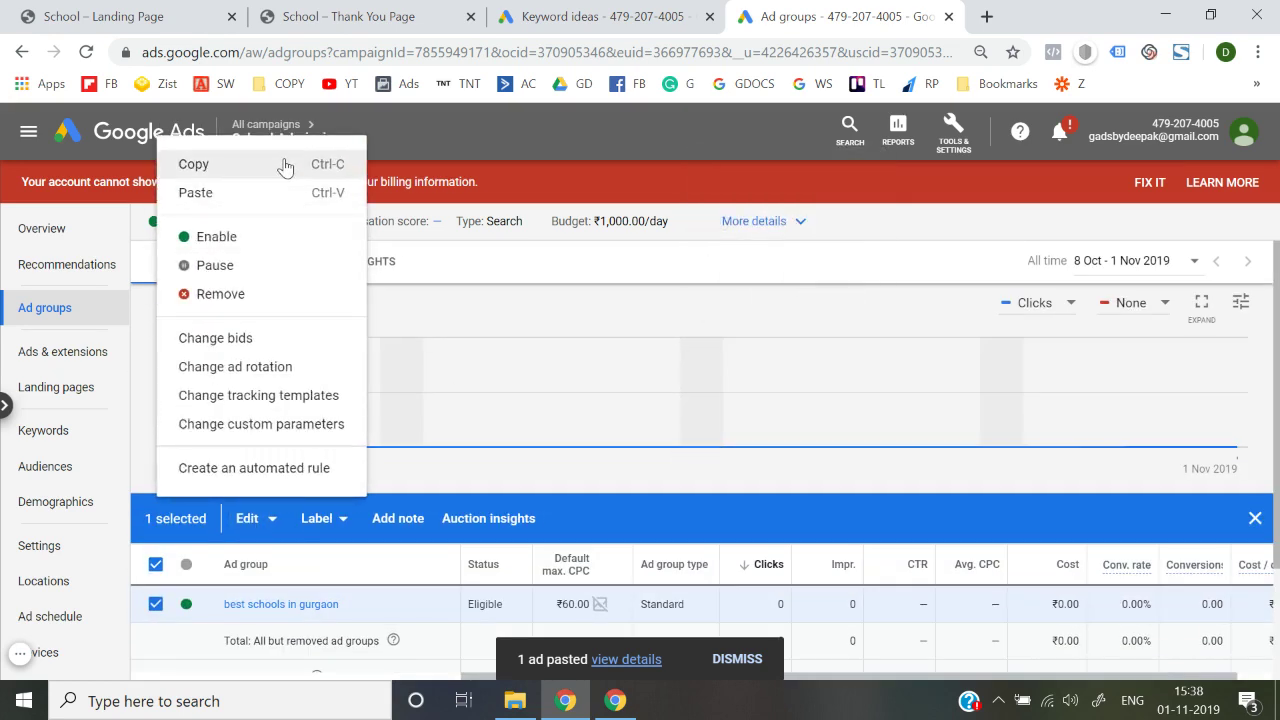
pyautogui.click(286, 164)
pyautogui.click(156, 605)
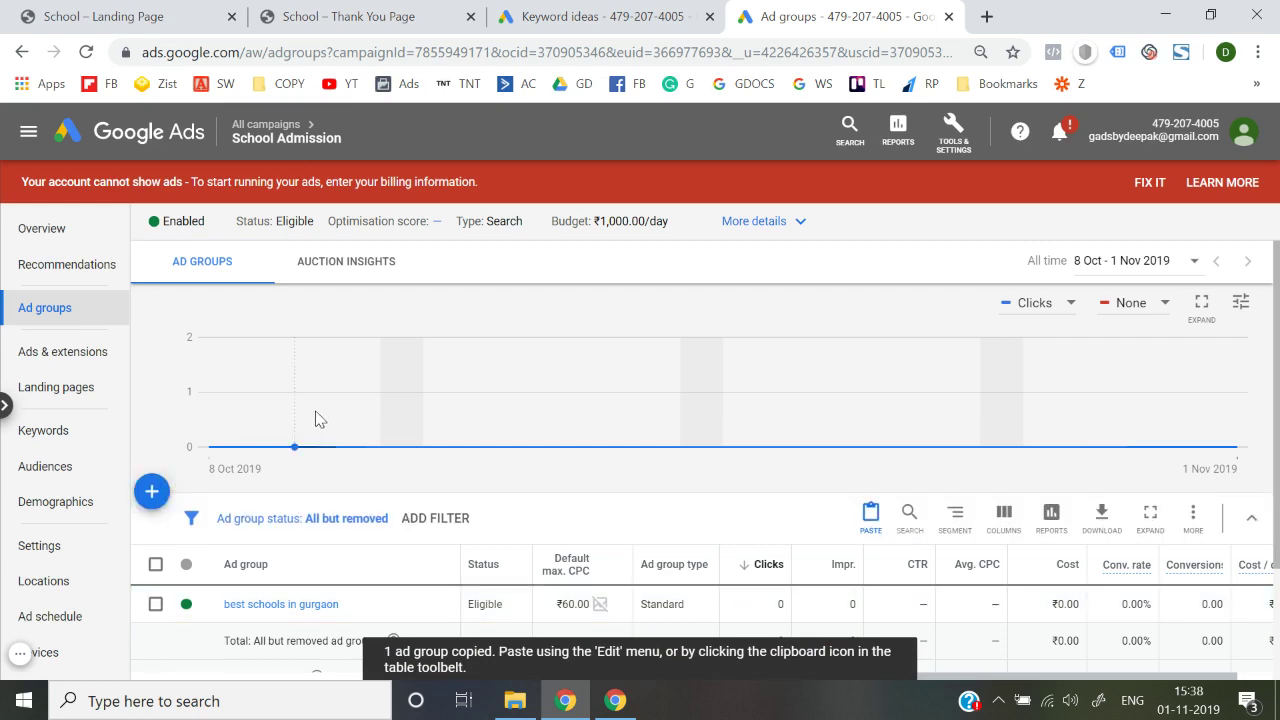
# Paste the copied ad group into the School Admission campaign, leaving the new ad group enabled.
pyautogui.hotkey('ctrl', 'v')
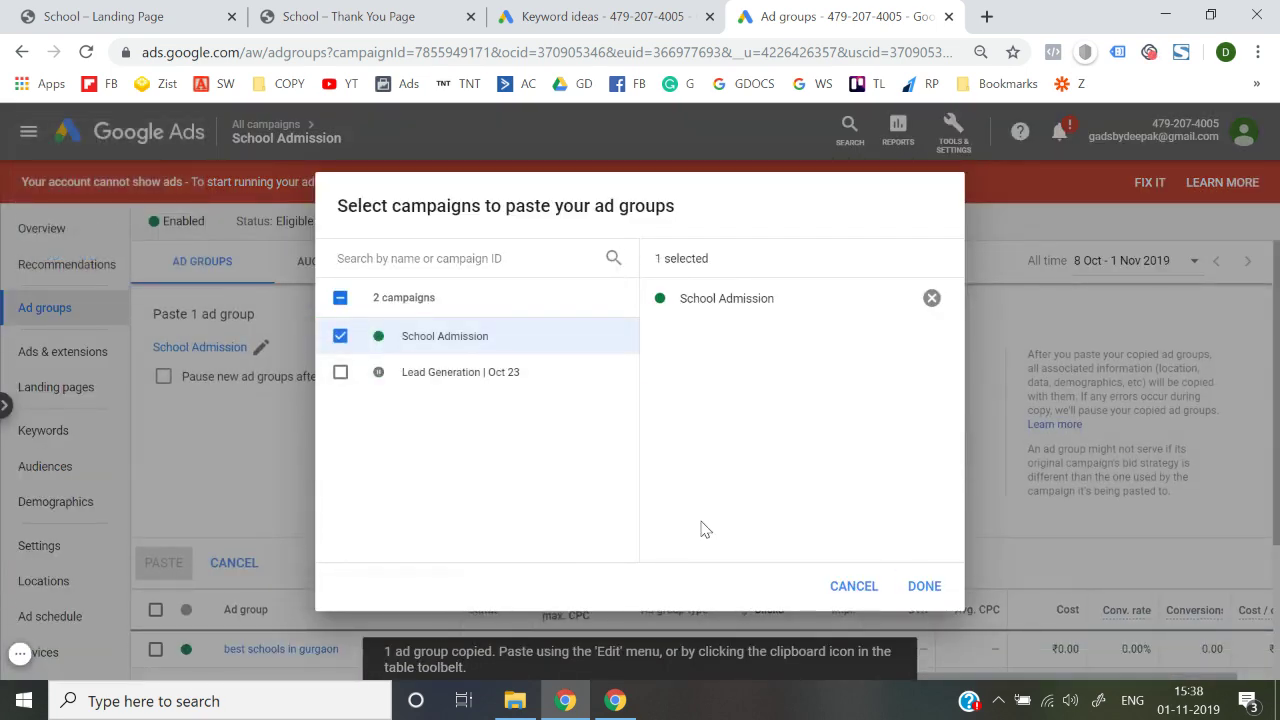
pyautogui.click(925, 587)
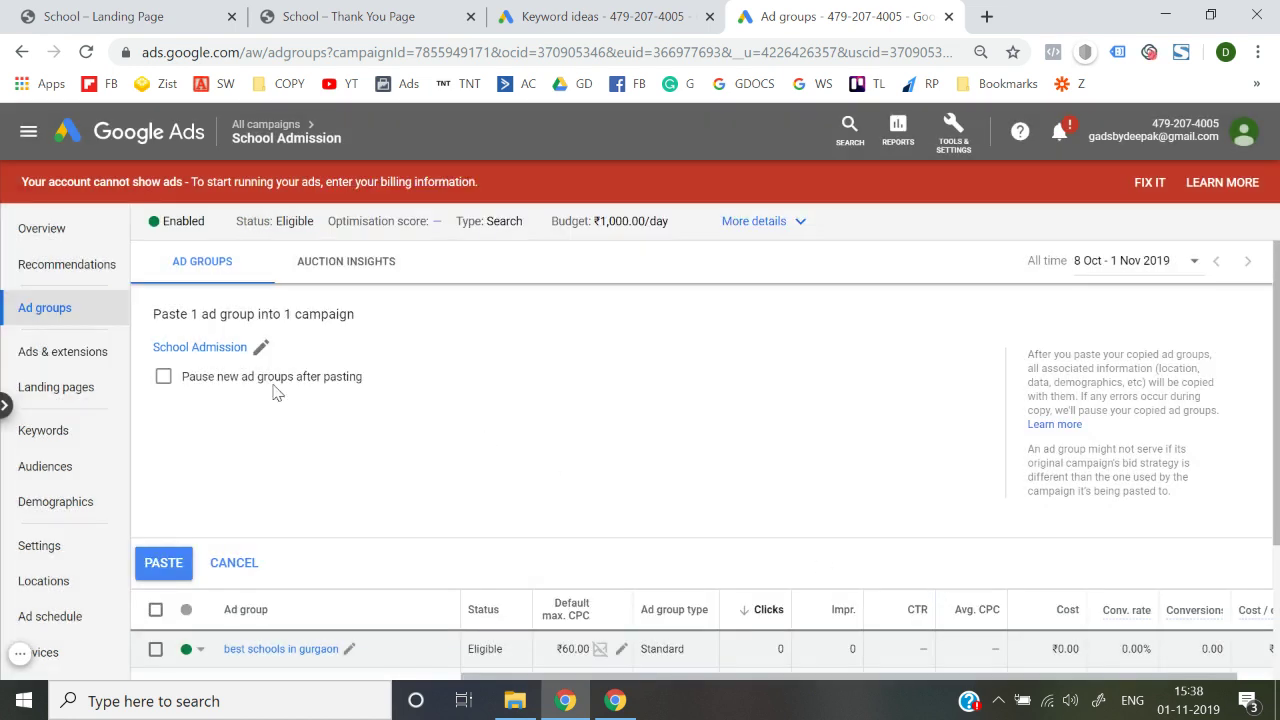
pyautogui.click(246, 386)
pyautogui.click(160, 568)
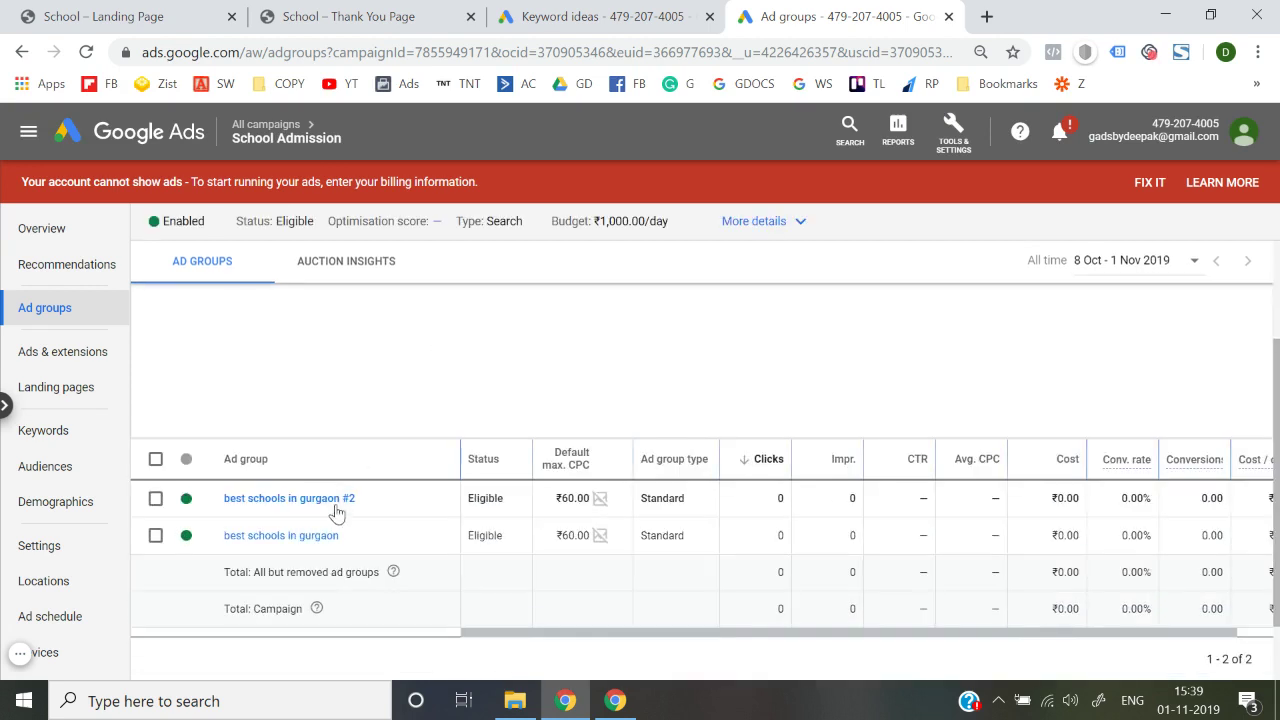
pyautogui.scroll(-1, 348, 570)
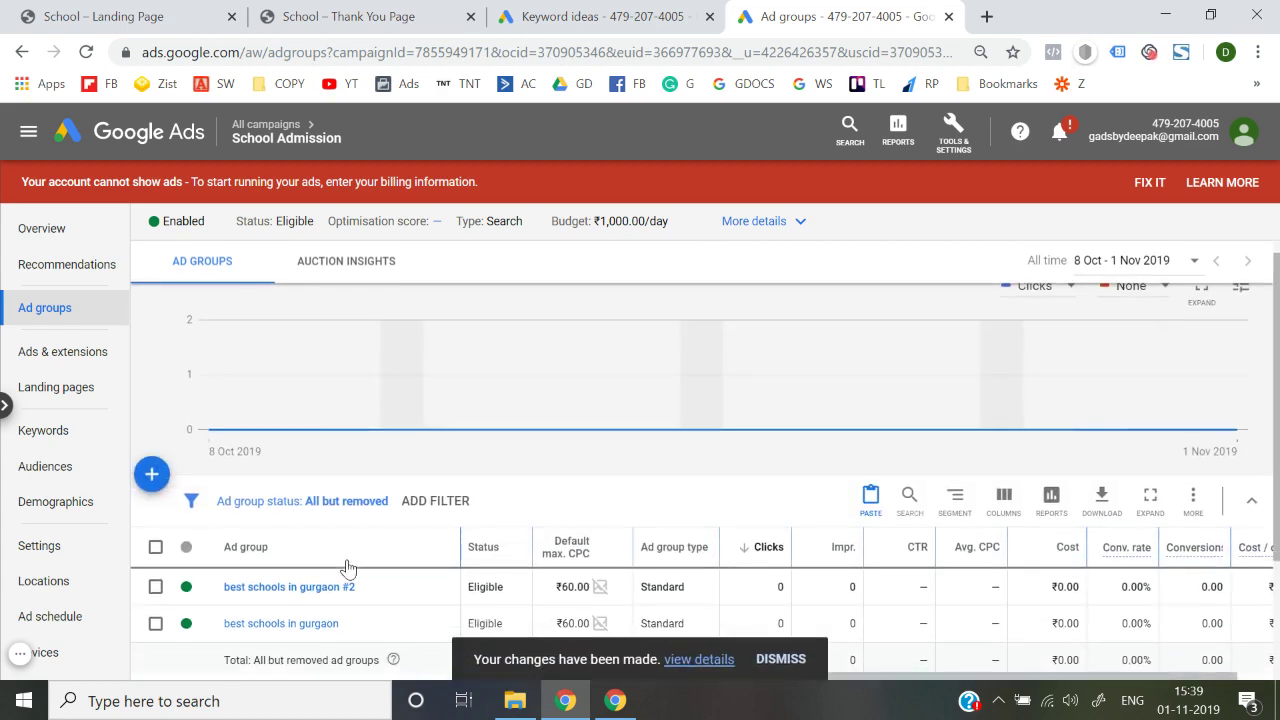
# Rename the pasted ad group "top 10 schools in gurgaon", taking the phrase from the keyword ideas.
pyautogui.hotkey('ctrl', 'shift', 'Tab')
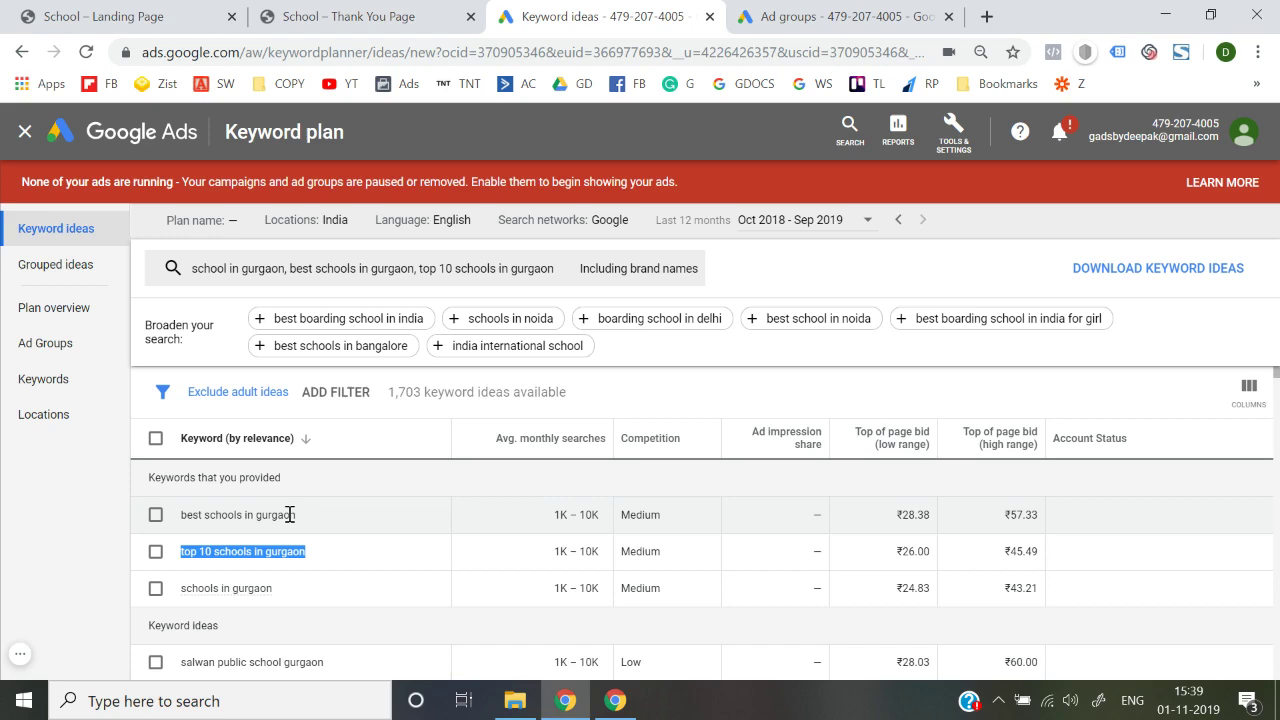
pyautogui.click(935, 8)
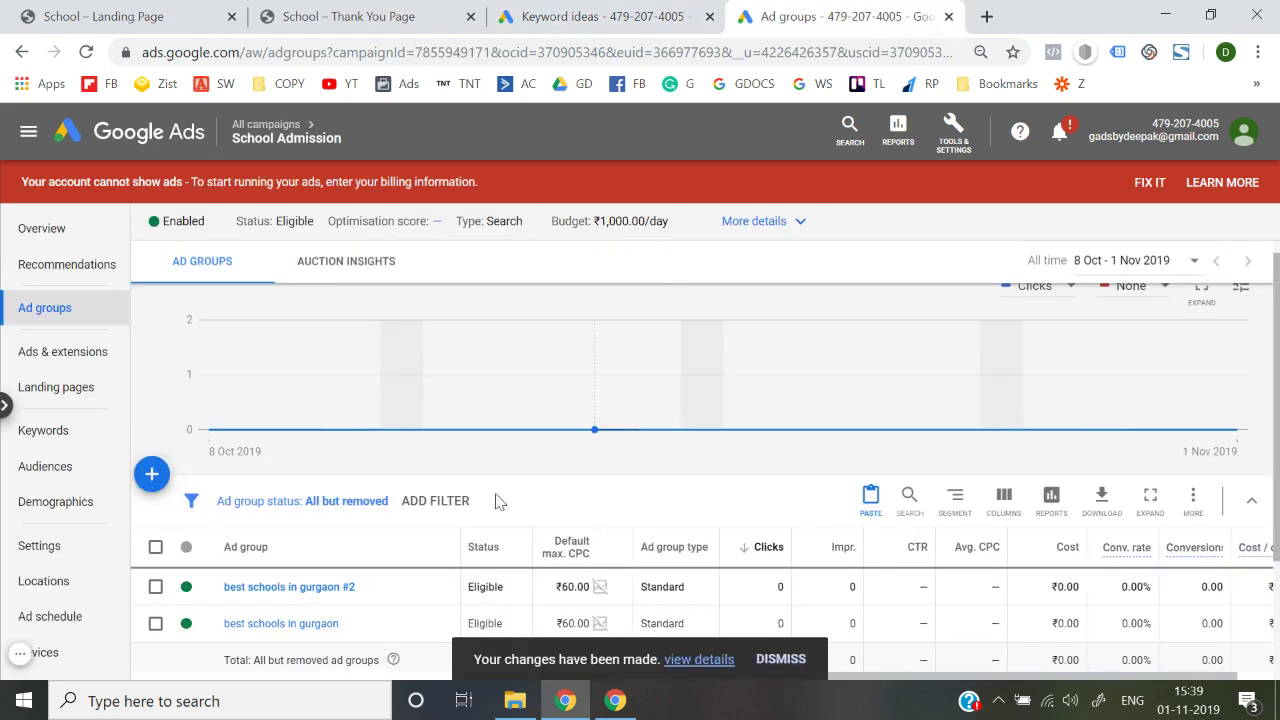
pyautogui.scroll(-1, 466, 555)
pyautogui.click(365, 486)
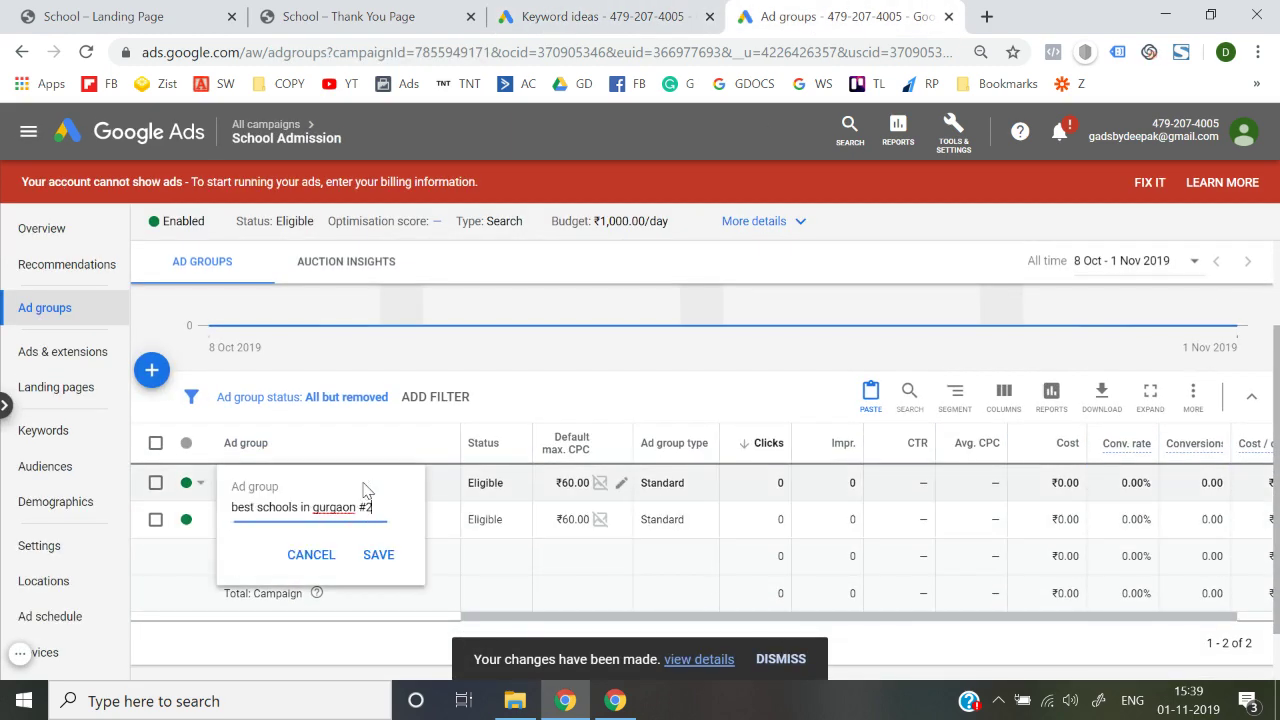
pyautogui.hotkey('ctrl', 'a')
pyautogui.press('BackSpace')
pyautogui.write('top 10 schools in gurgaon')
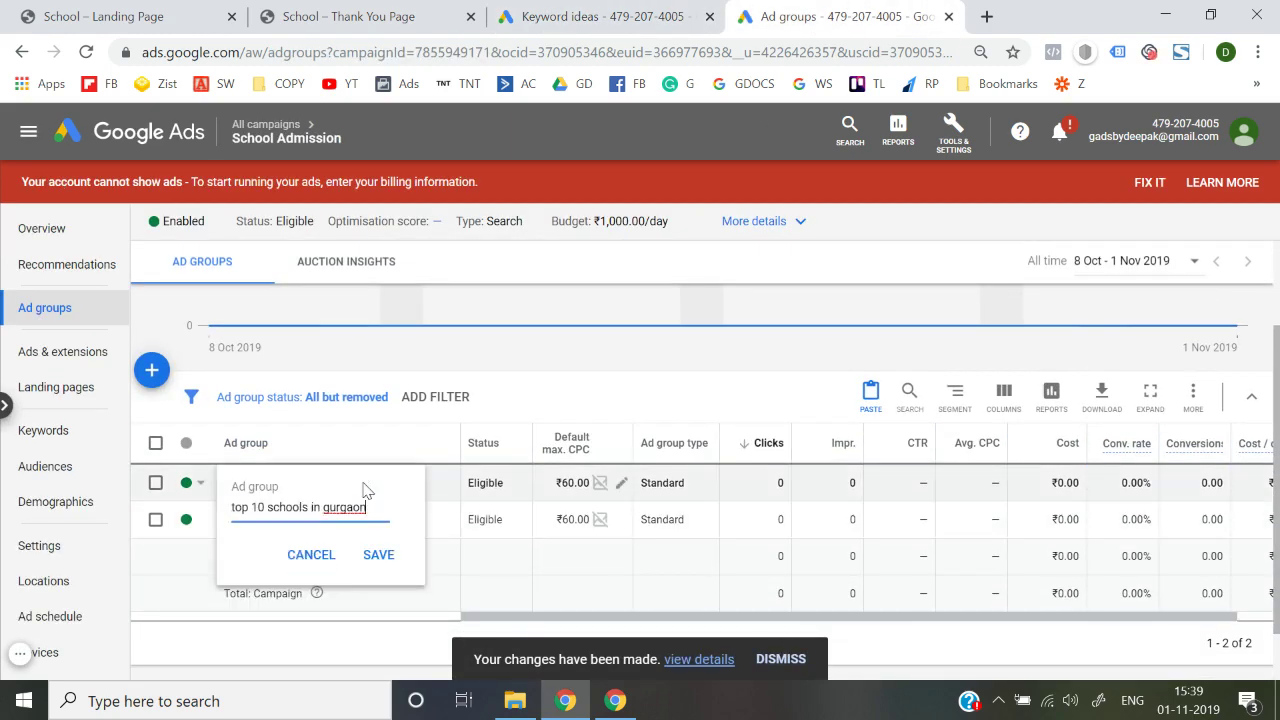
pyautogui.click(380, 555)
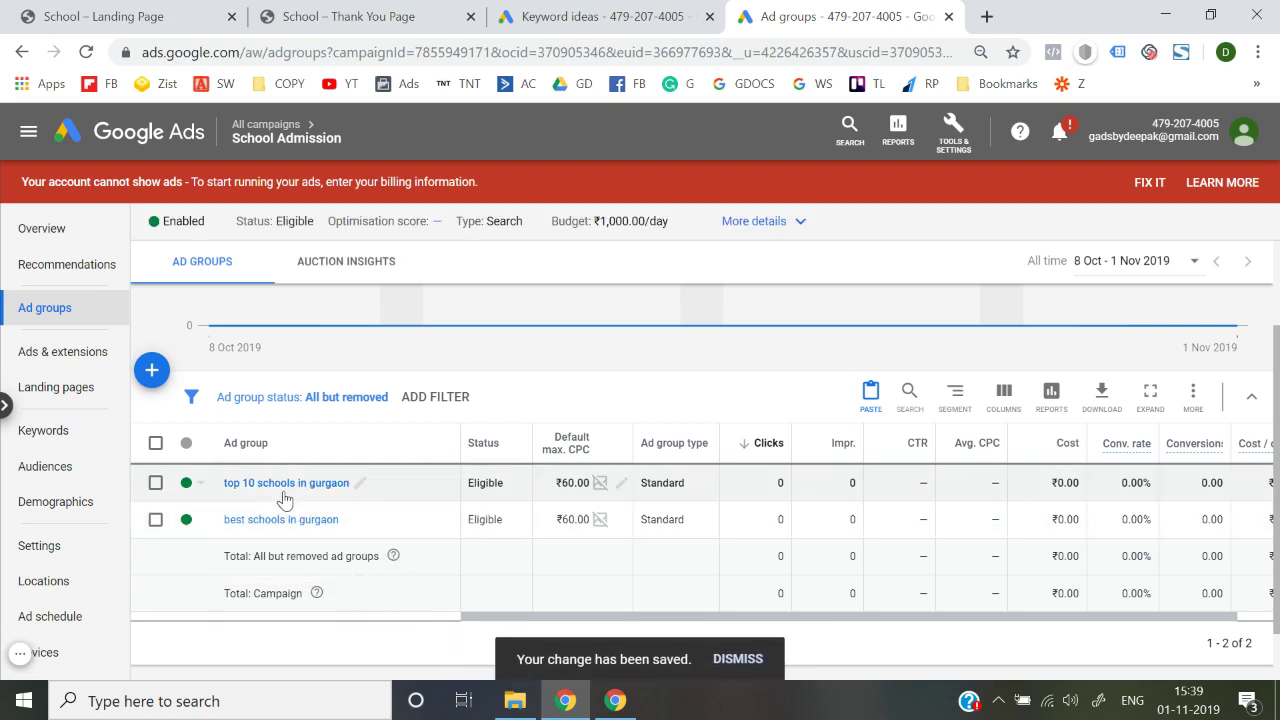
# Change the keyword in the "top 10 schools in gurgaon" ad group to exact match "[top schools in gurgaon]" and save it.
pyautogui.click(280, 488)
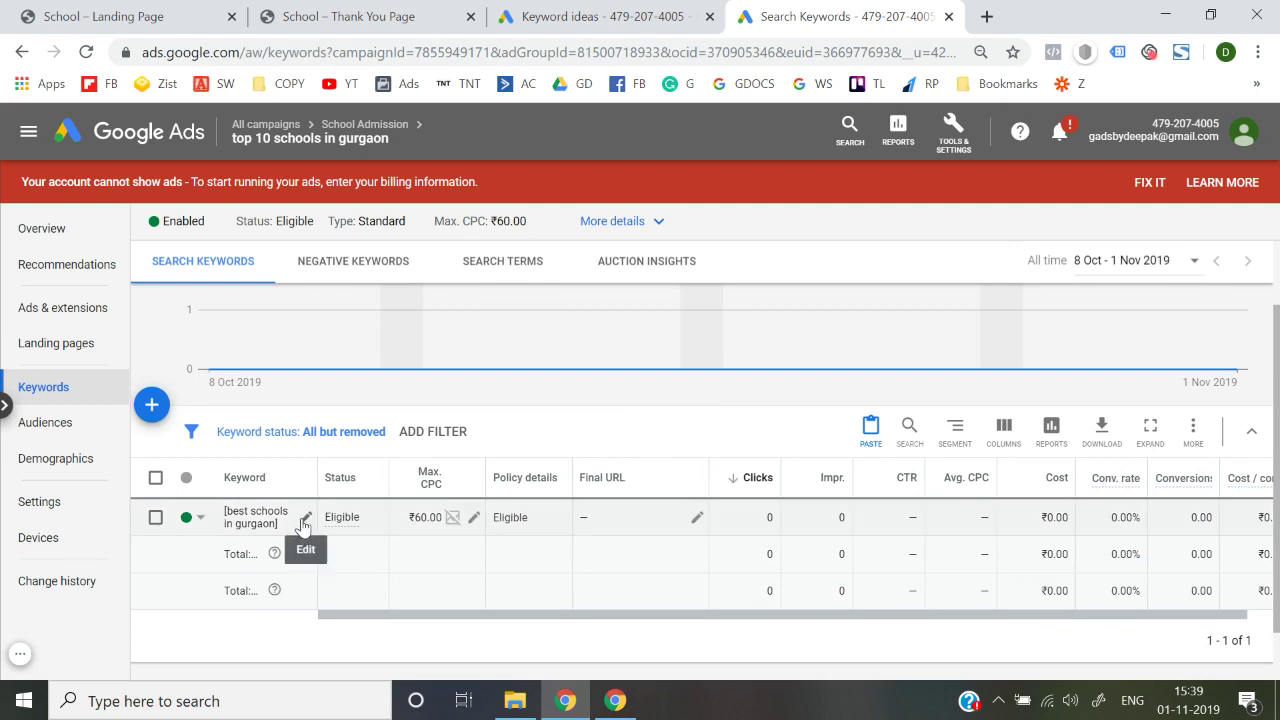
pyautogui.click(302, 526)
pyautogui.tripleClick(351, 541)
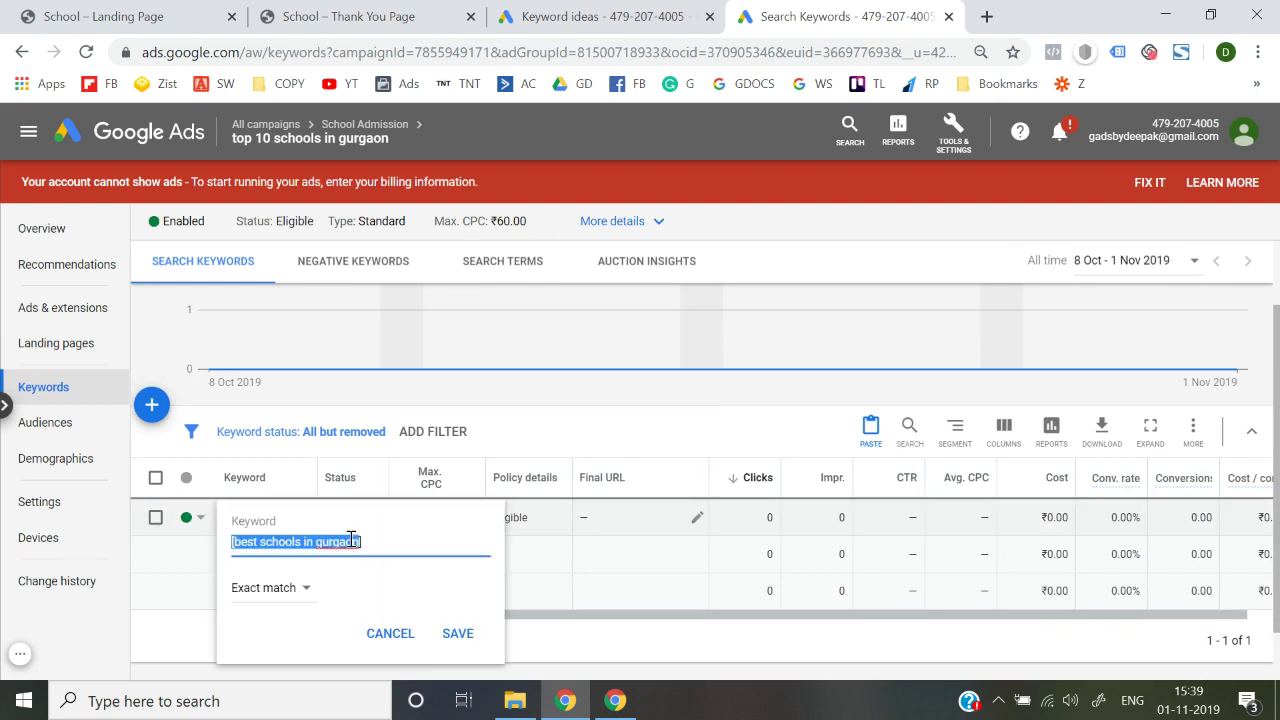
pyautogui.press('BackSpace')
pyautogui.hotkey('ctrl', 'v')
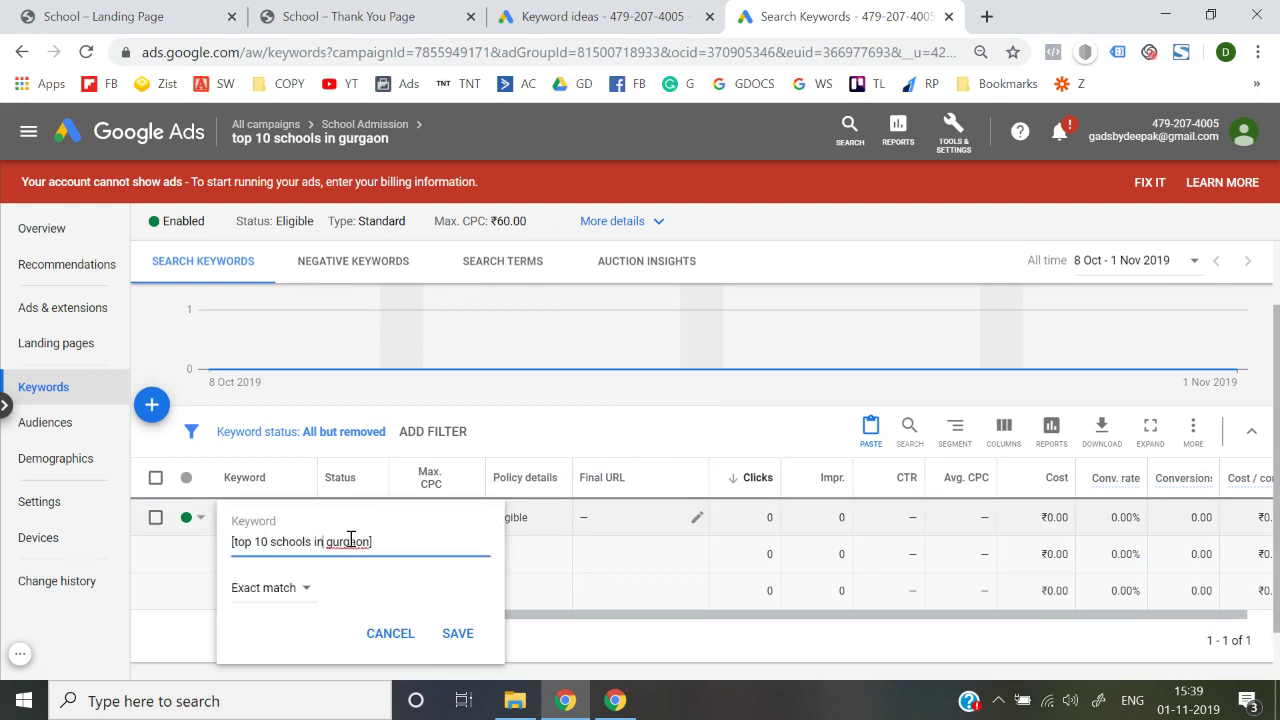
pyautogui.press('BackSpace')
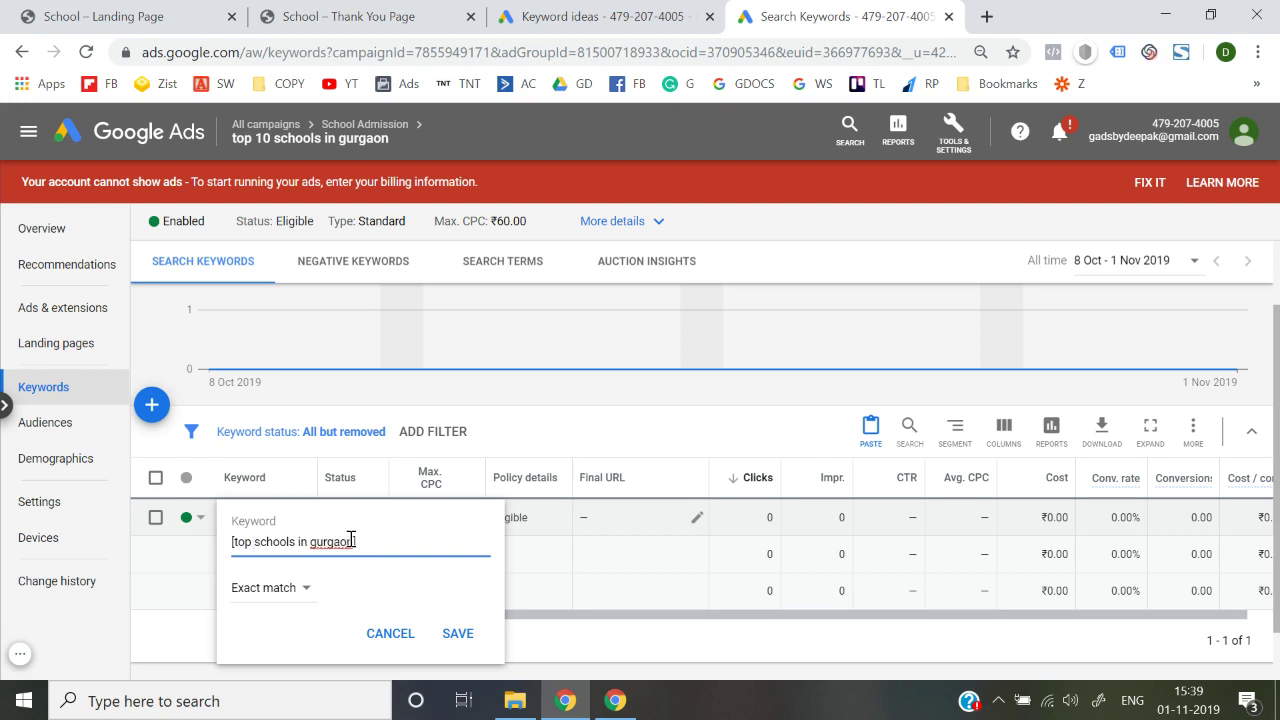
pyautogui.click(458, 634)
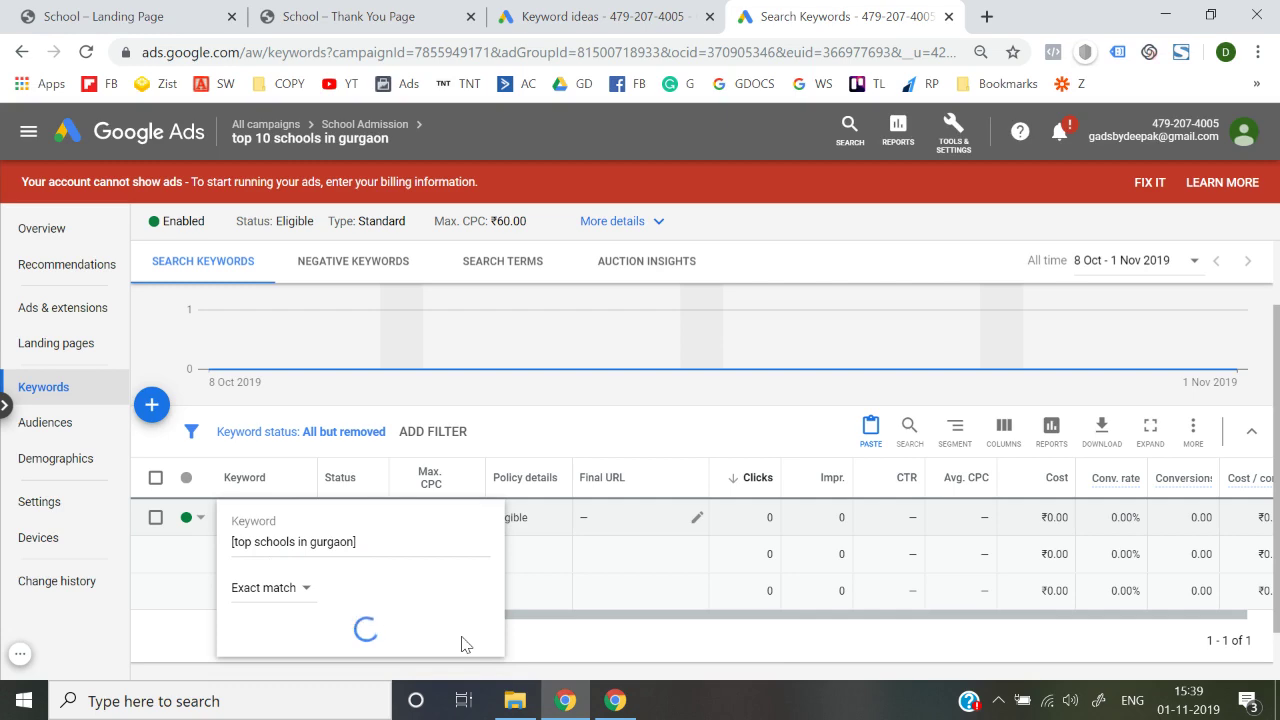
# Edit the first text ad in the "top 10 schools in gurgaon" ad group, setting Headline 1 to "Top 10 schools in gurgaon".
pyautogui.click(73, 318)
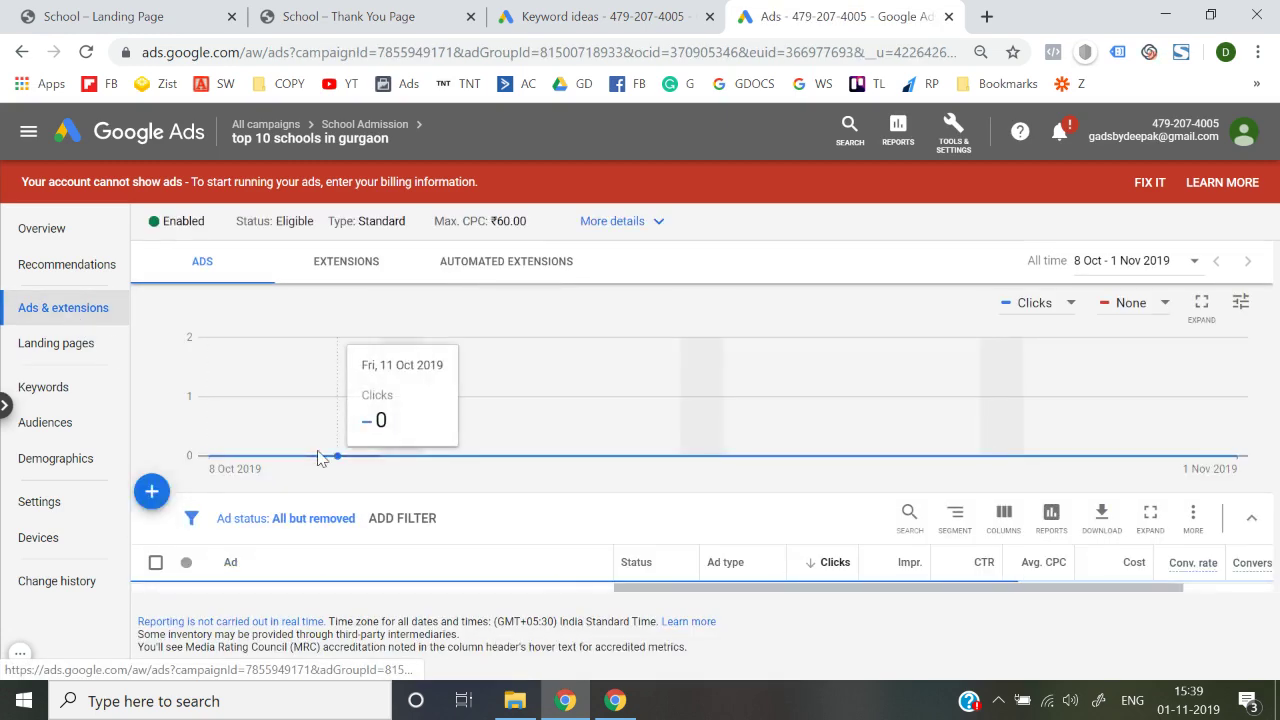
pyautogui.scroll(-3, 312, 470)
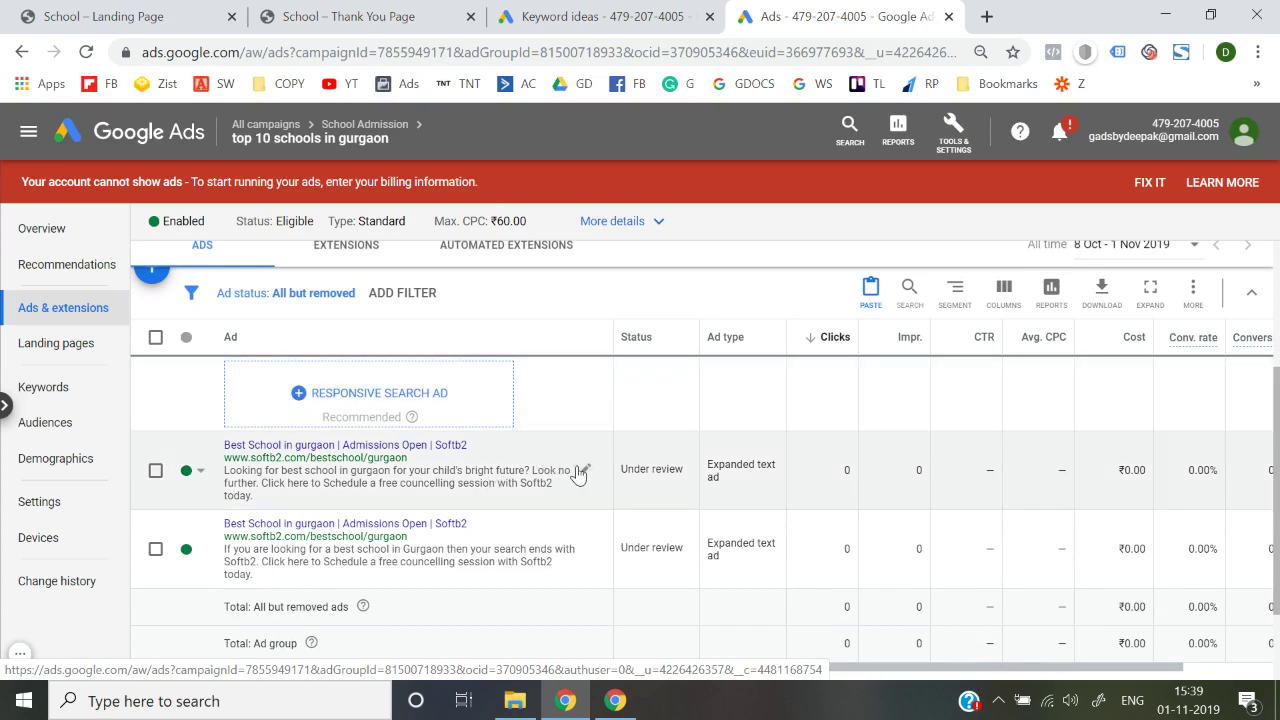
pyautogui.click(583, 470)
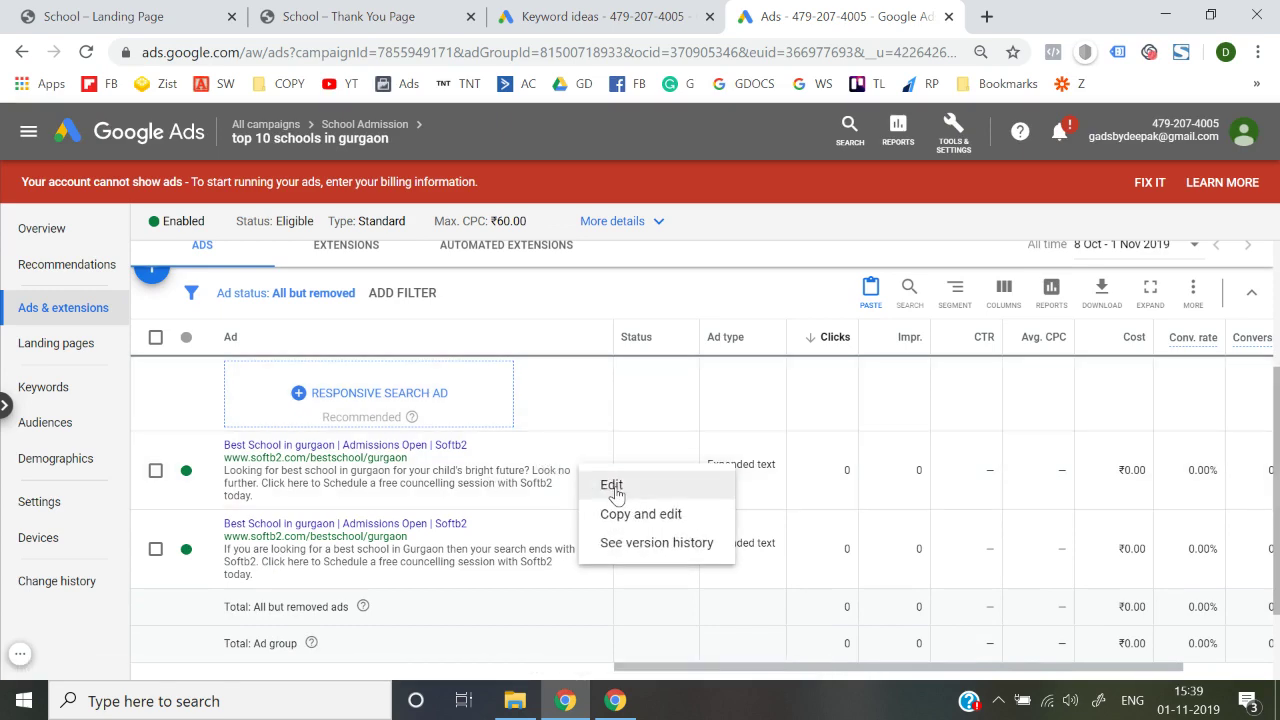
pyautogui.click(612, 488)
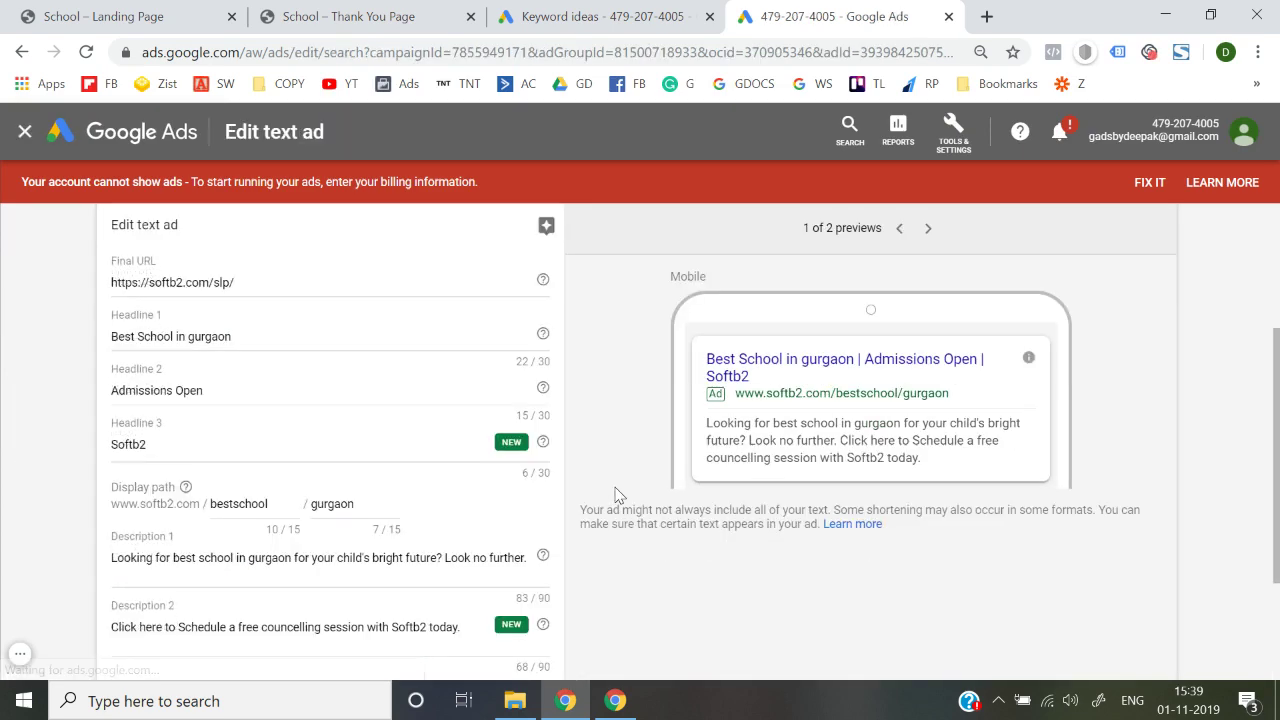
pyautogui.click(300, 352)
pyautogui.hotkey('ctrl', 'a')
pyautogui.hotkey('ctrl', 'v')
pyautogui.press('Delete')
pyautogui.write('T')
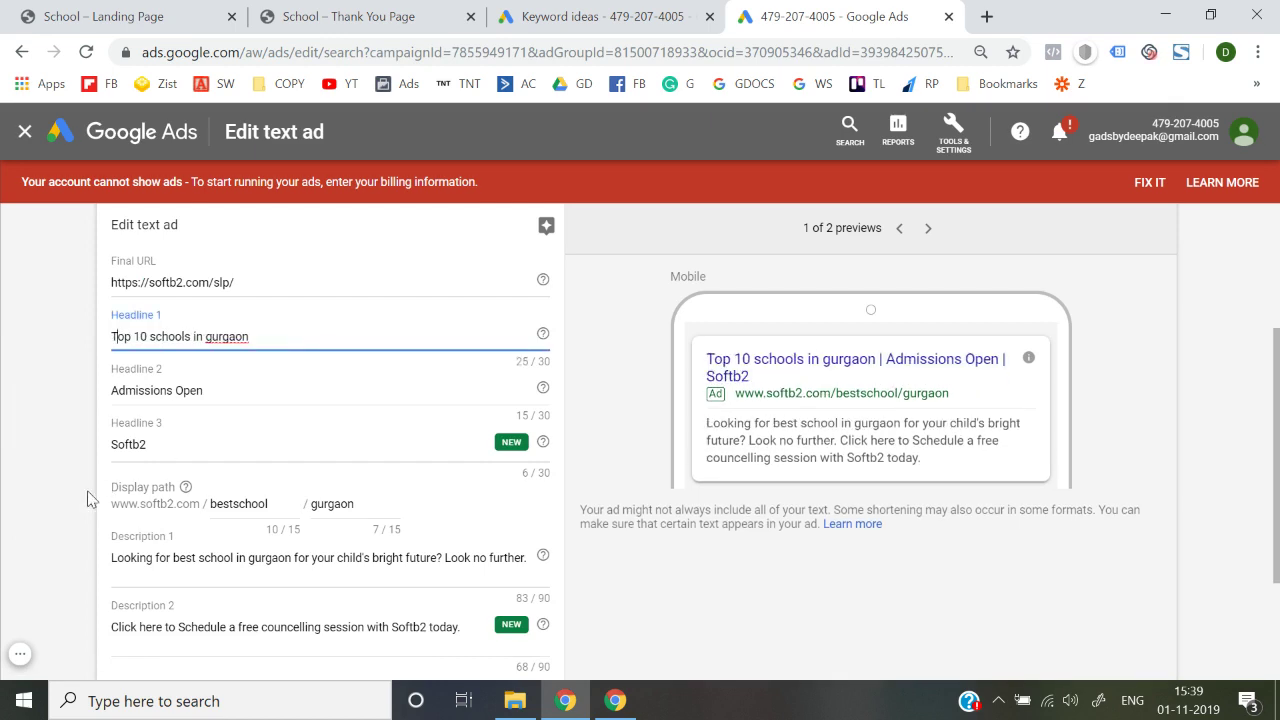
# Set the ad's Description 1 to "Looking for top 10 schools in gurgaon for your child's bright future? Look no further." and save the ad.
pyautogui.scroll(-1, 88, 498)
pyautogui.click(182, 485)
pyautogui.hotkey('shift', 'Right')
pyautogui.hotkey('shift', 'Right')
pyautogui.hotkey('shift', 'Right')
pyautogui.hotkey('shift', 'Right')
pyautogui.hotkey('shift', 'Right')
pyautogui.hotkey('shift', 'Right')
pyautogui.hotkey('shift', 'Right')
pyautogui.hotkey('shift', 'Right')
pyautogui.hotkey('shift', 'Right')
pyautogui.hotkey('shift', 'Right')
pyautogui.hotkey('shift', 'Right')
pyautogui.hotkey('shift', 'Right')
pyautogui.hotkey('shift', 'Right')
pyautogui.hotkey('shift', 'Right')
pyautogui.hotkey('shift', 'Right')
pyautogui.hotkey('shift', 'Right')
pyautogui.hotkey('shift', 'Right')
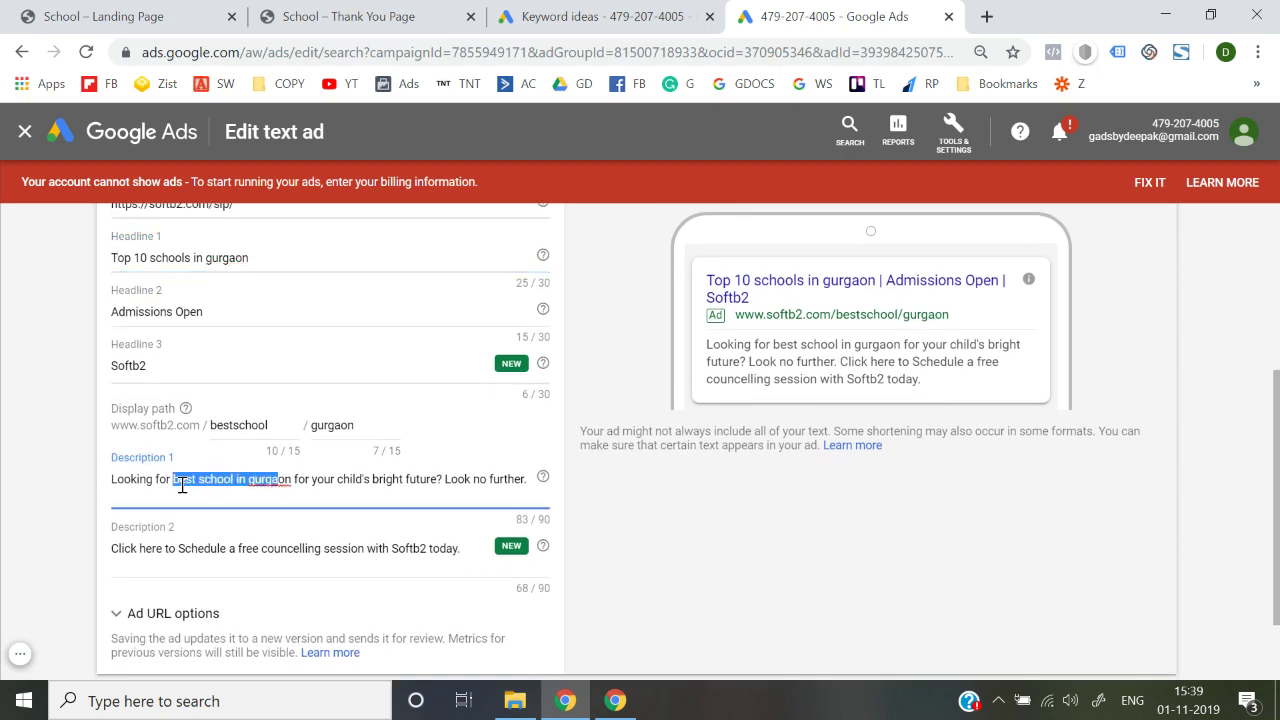
pyautogui.write('top 10 schools in gurgaon')
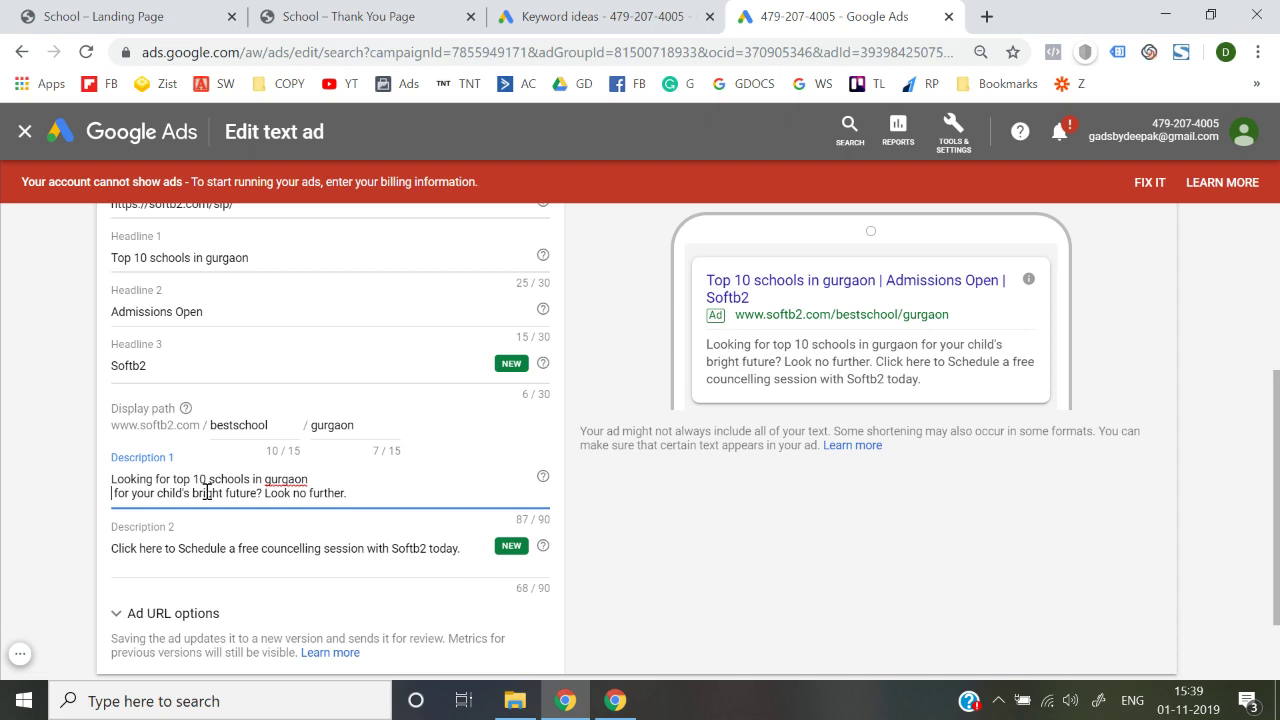
pyautogui.press('BackSpace')
pyautogui.scroll(-2, 207, 491)
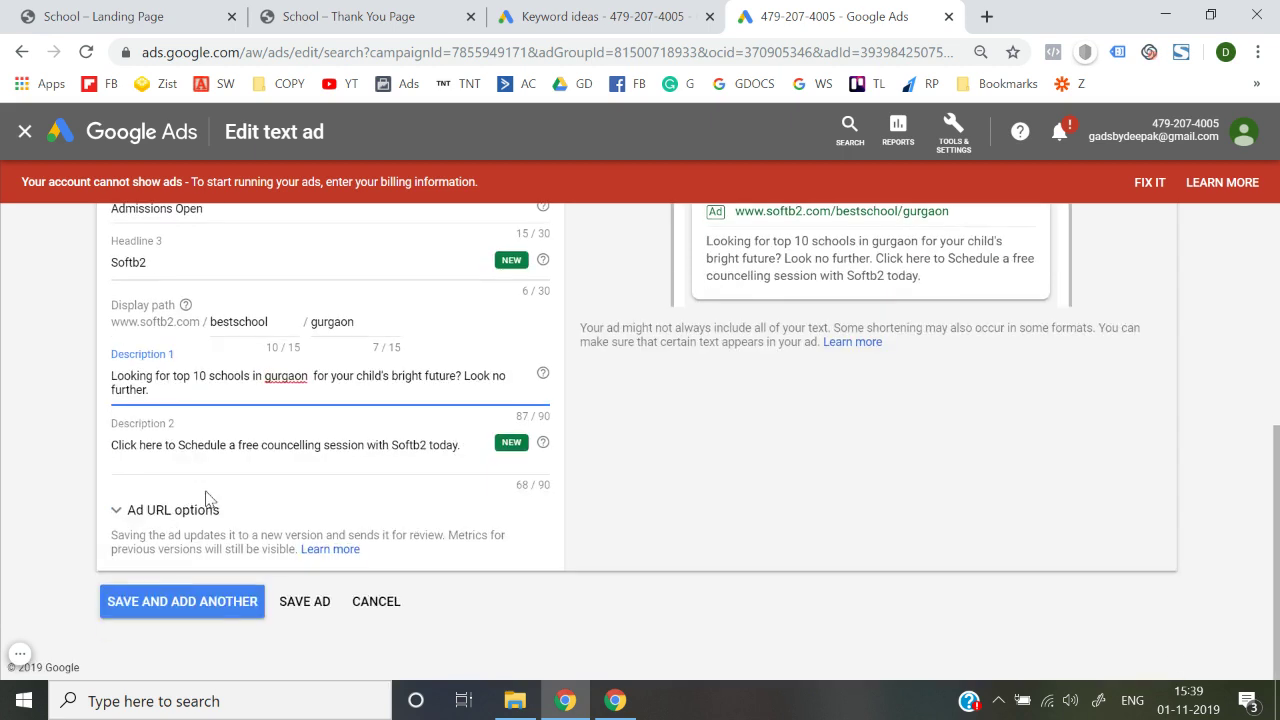
pyautogui.click(305, 605)
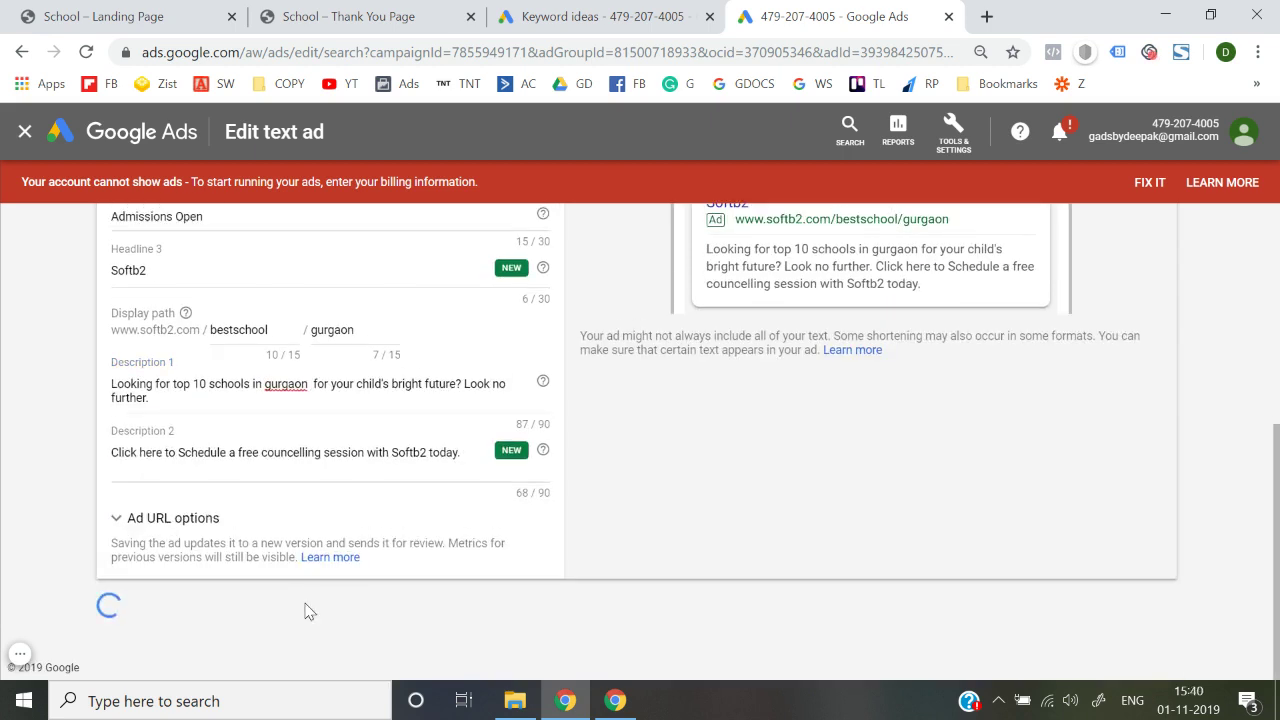
# Edit the first text ad in the "top 10 schools in gurgaon" ad group, setting Headline 1 to "Top schools in gurgaon".
pyautogui.scroll(-2, 300, 610)
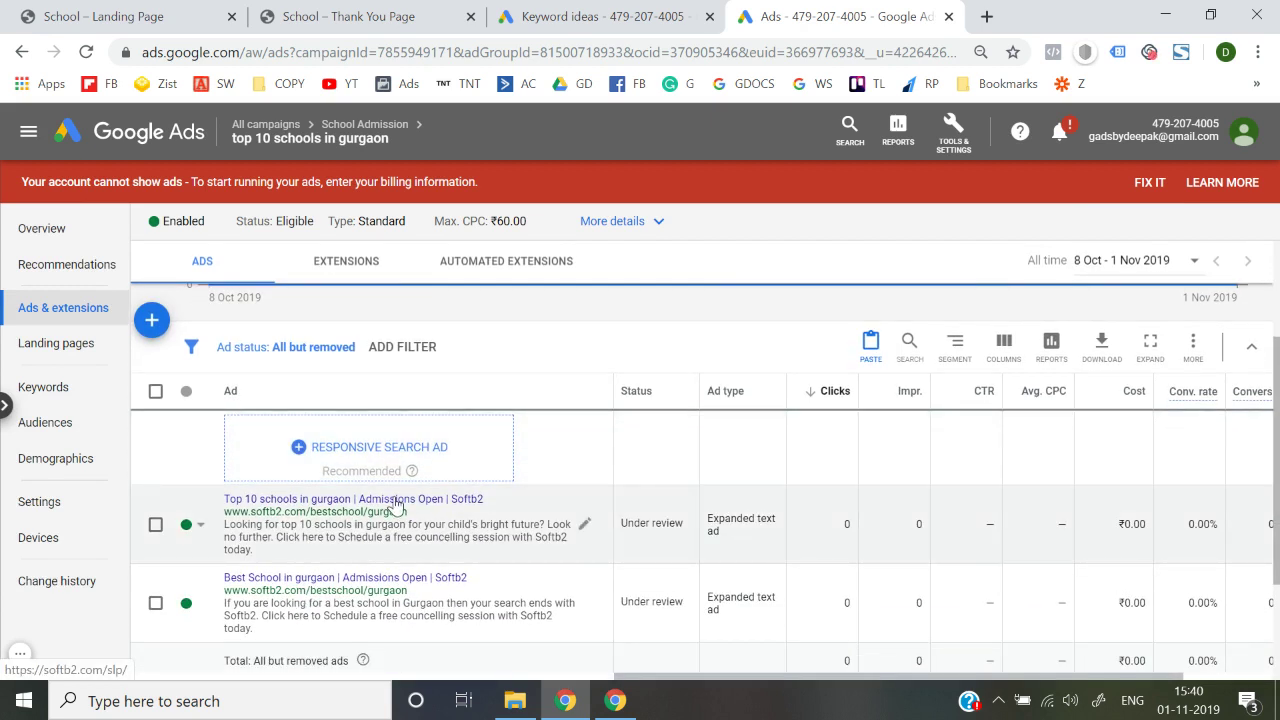
pyautogui.click(585, 531)
pyautogui.click(600, 538)
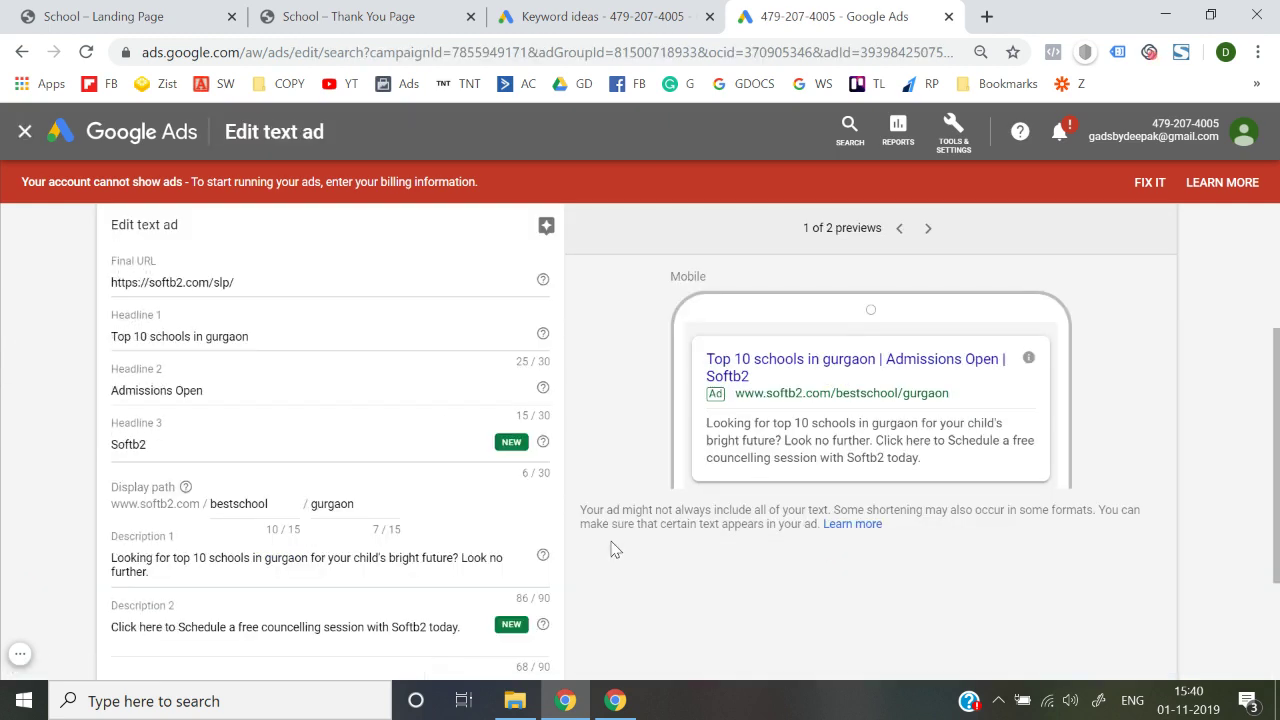
pyautogui.click(146, 333)
pyautogui.press('BackSpace')
pyautogui.press('BackSpace')
pyautogui.press('BackSpace')
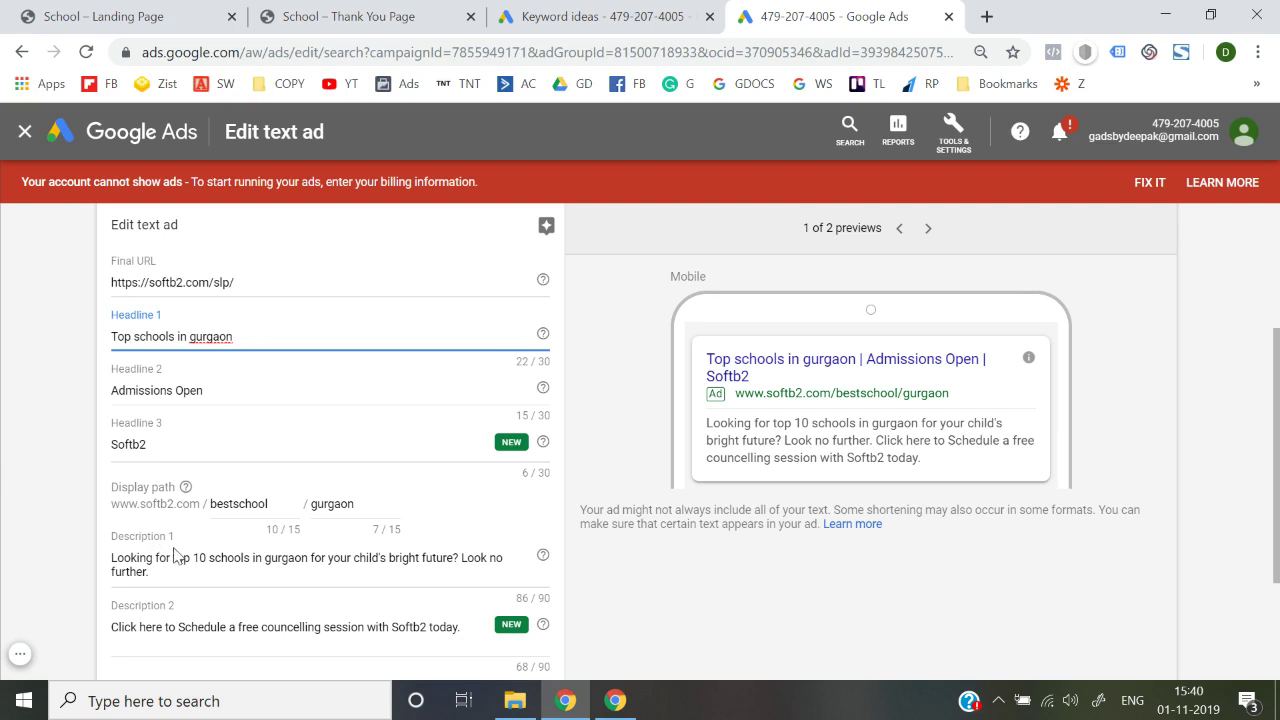
# Set the ad's Description 1 to "Looking for top schools in gurgaon for your child's bright future? Look no further." and save the ad.
pyautogui.click(205, 557)
pyautogui.write('\\')
pyautogui.press('BackSpace')
pyautogui.press('BackSpace')
pyautogui.press('BackSpace')
pyautogui.press('BackSpace')
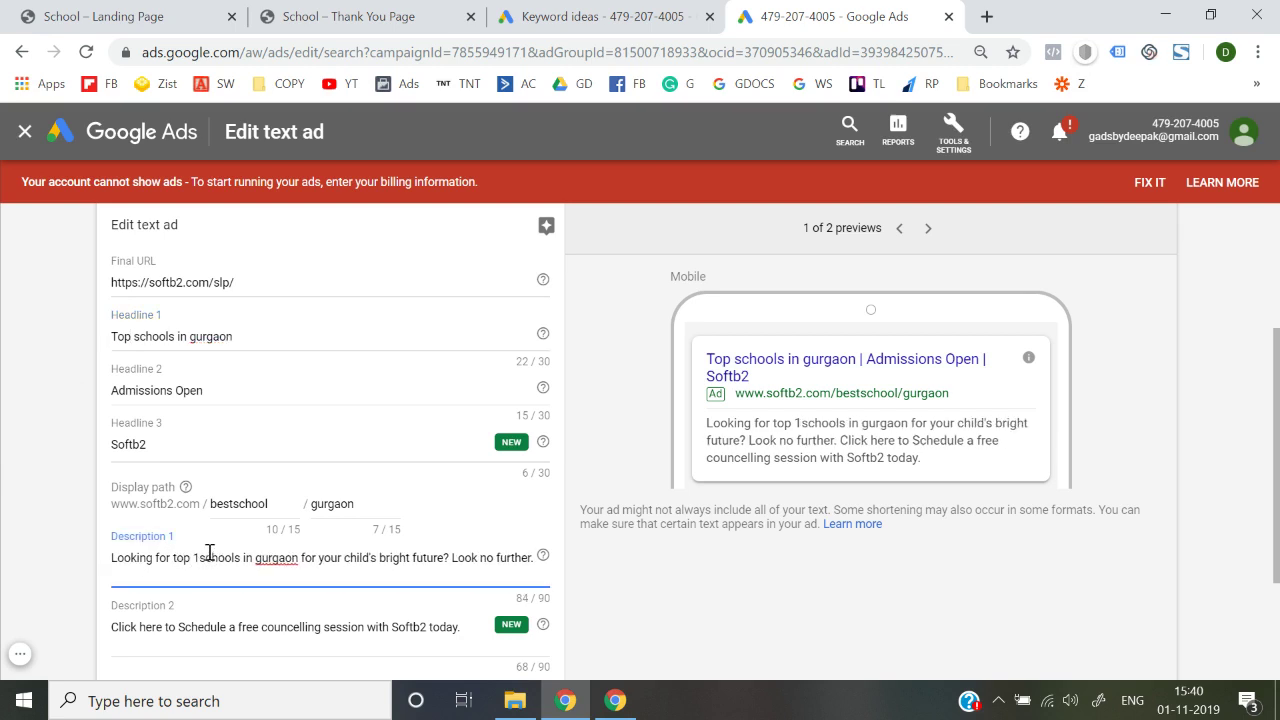
pyautogui.scroll(-3, 209, 553)
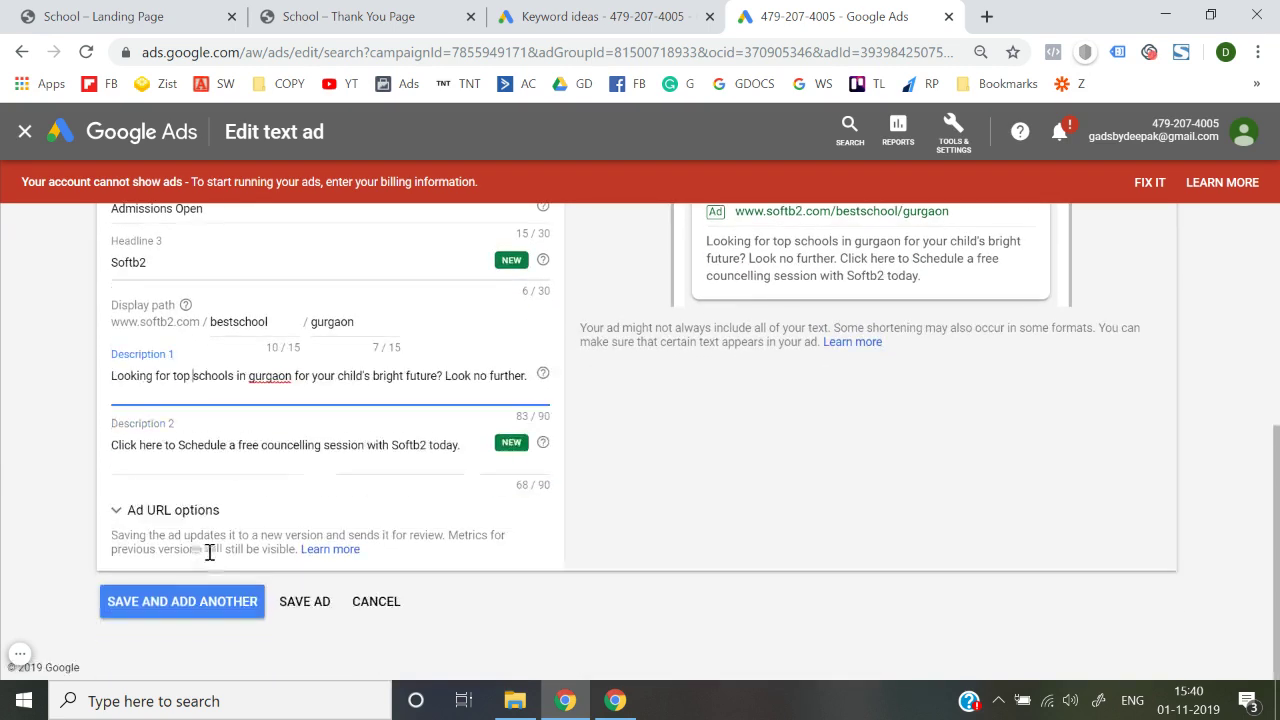
pyautogui.click(311, 608)
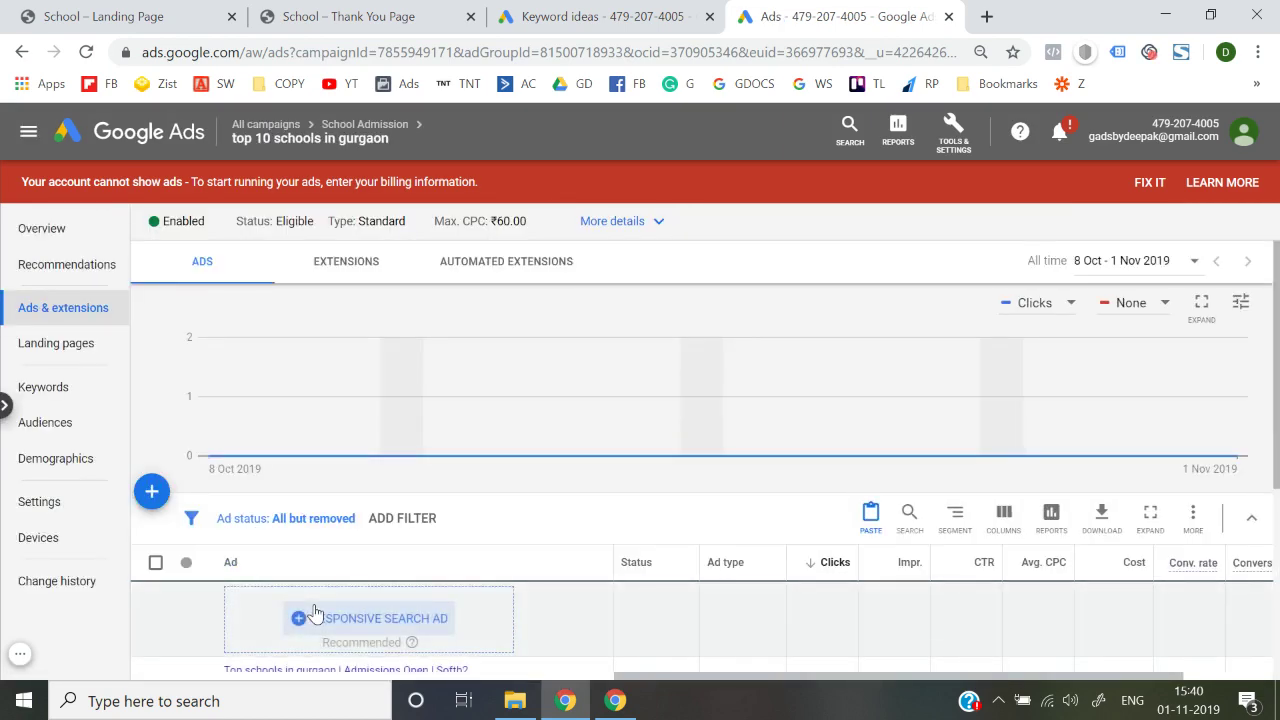
pyautogui.scroll(-2, 313, 612)
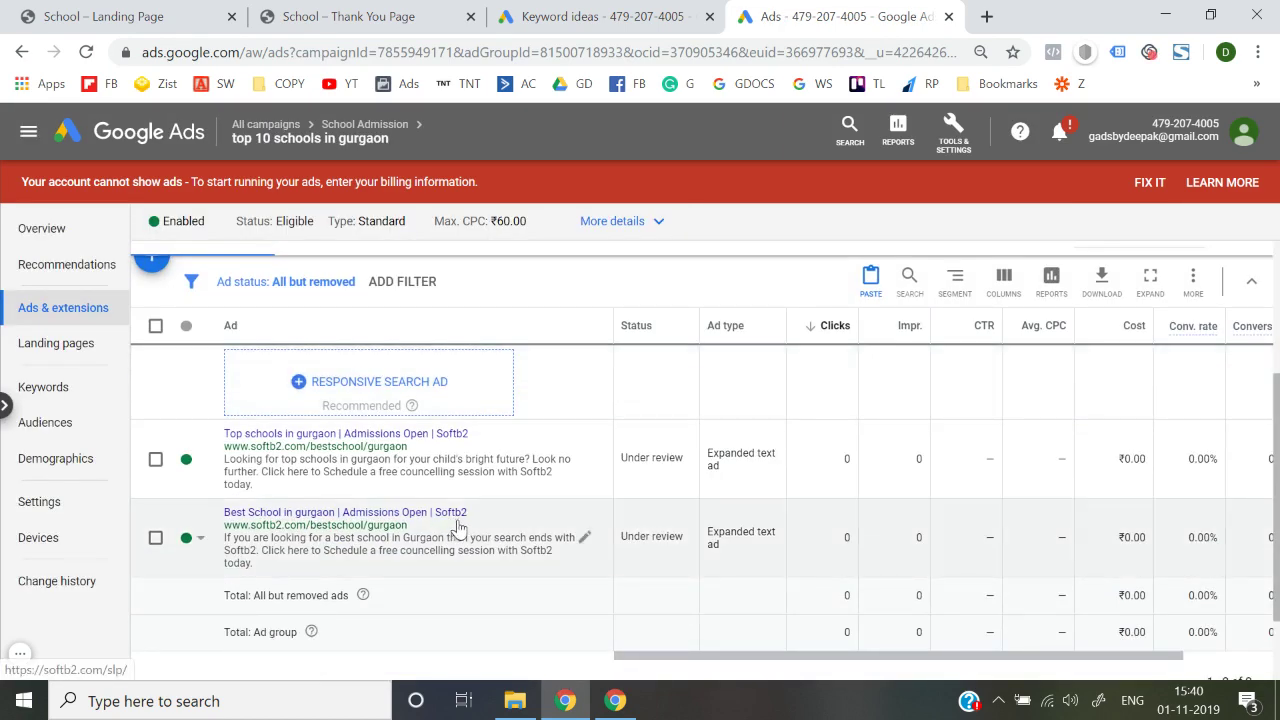
pyautogui.click(583, 539)
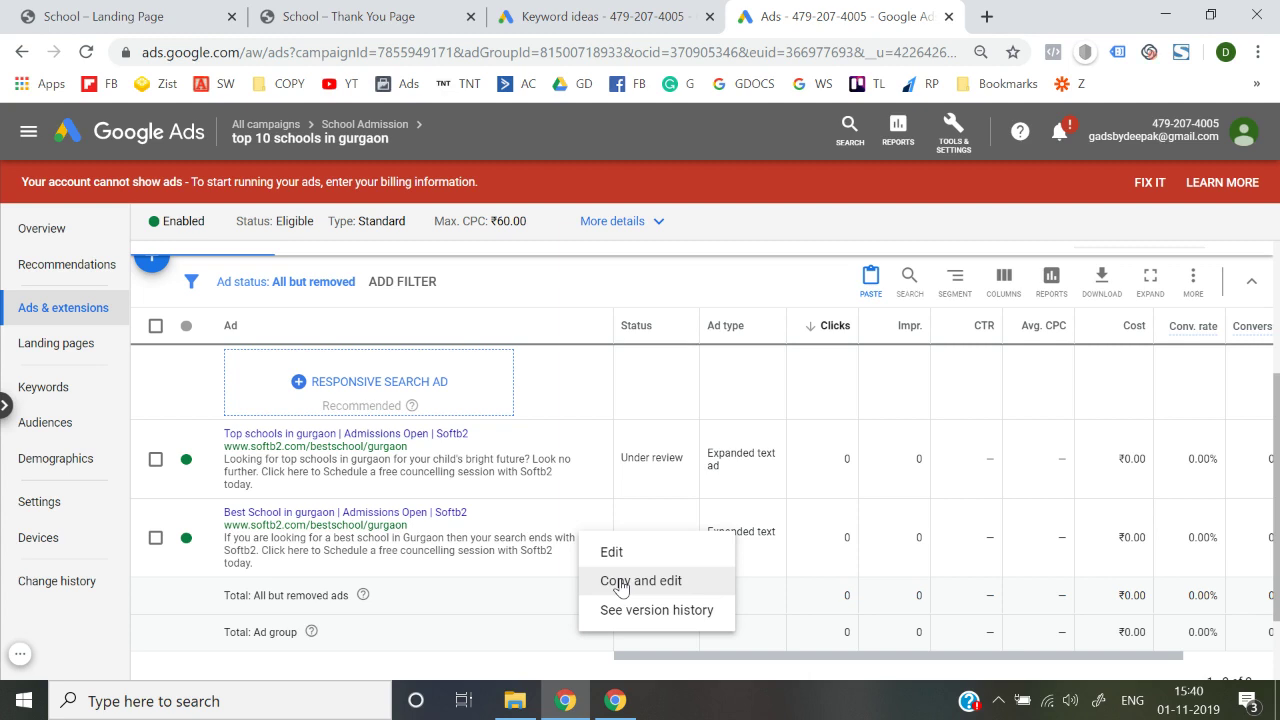
pyautogui.click(155, 537)
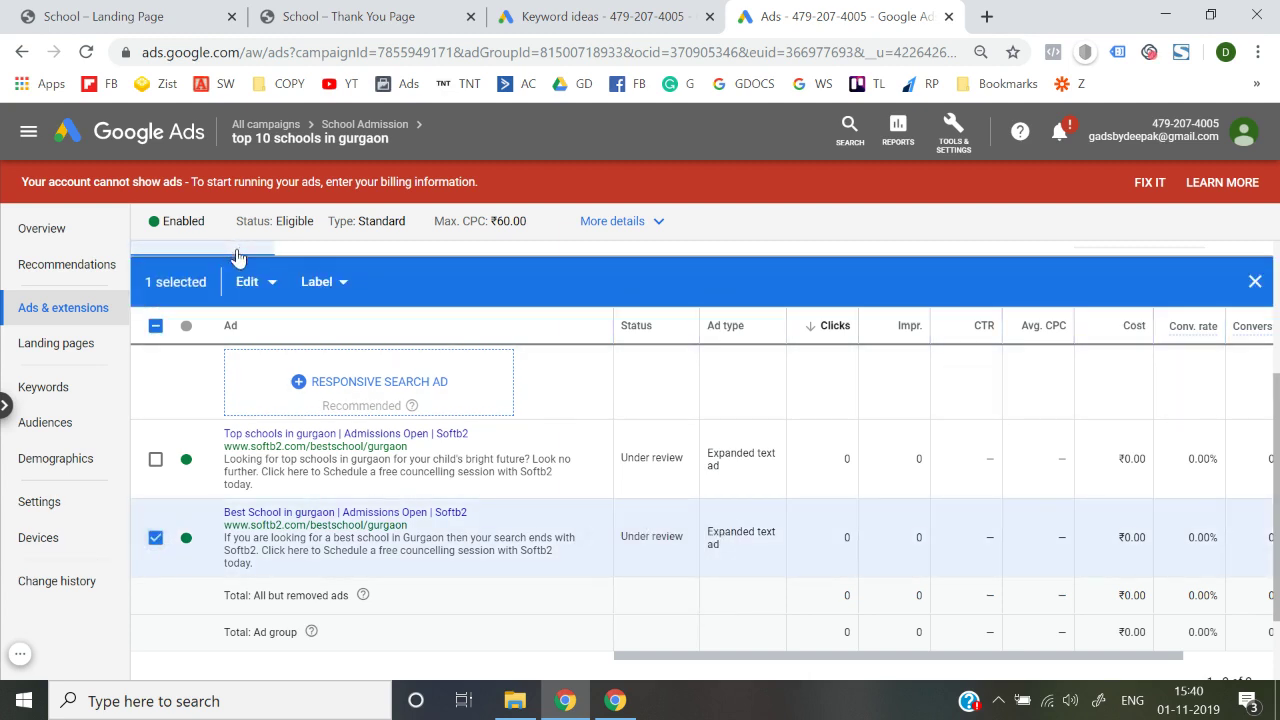
pyautogui.click(252, 298)
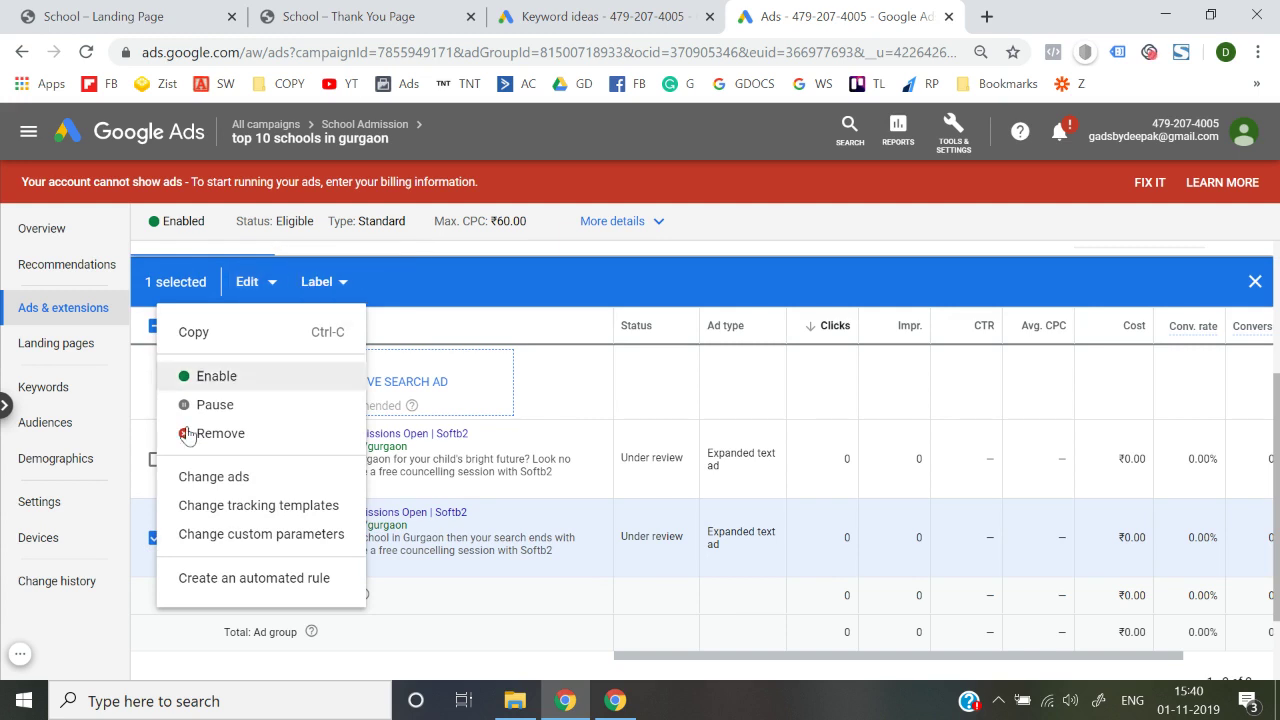
pyautogui.click(152, 540)
pyautogui.click(153, 540)
pyautogui.click(155, 540)
pyautogui.click(155, 540)
pyautogui.click(585, 540)
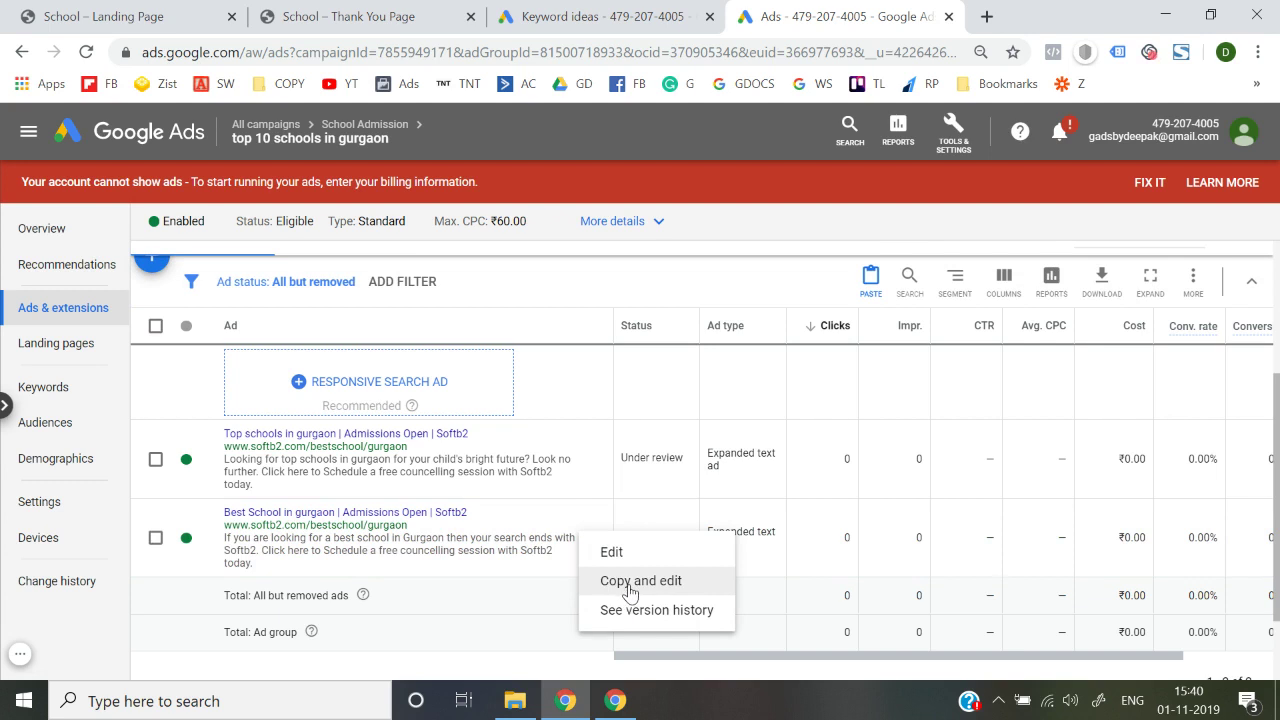
# Return to the list of all campaigns, open the School Admission campaign and review its ad groups.
pyautogui.click(128, 131)
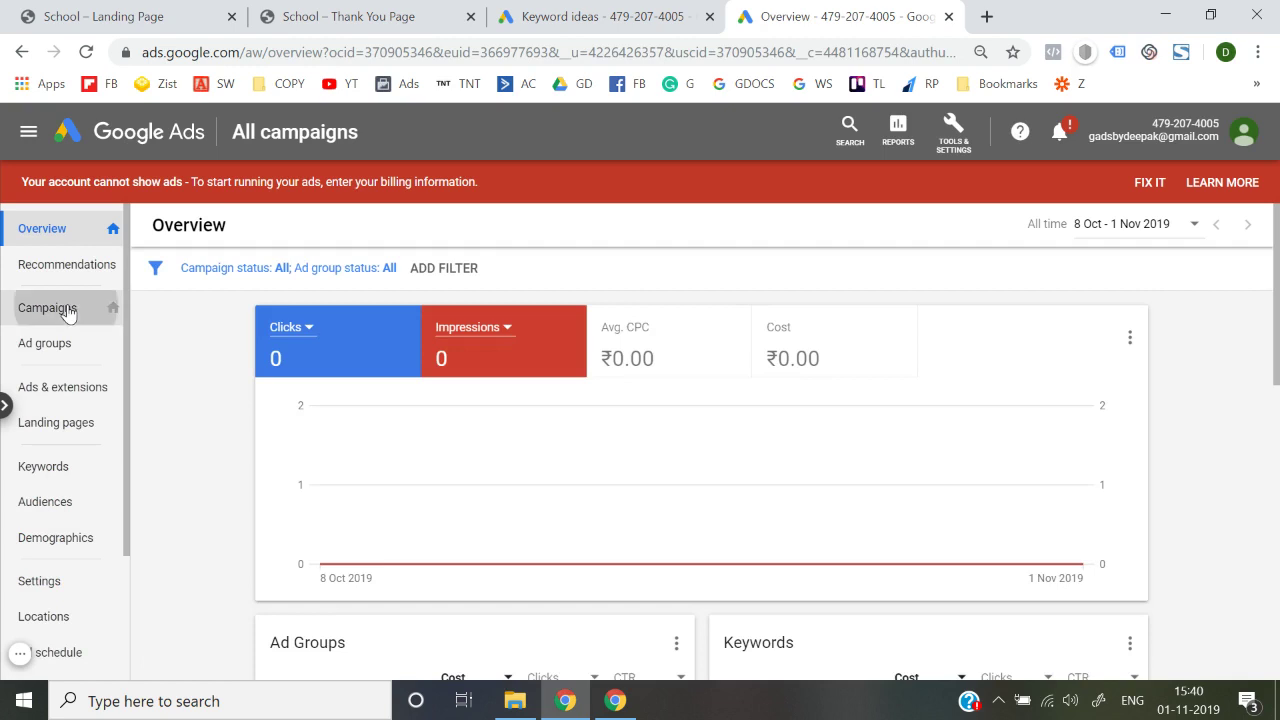
pyautogui.click(70, 313)
pyautogui.scroll(-1, 345, 470)
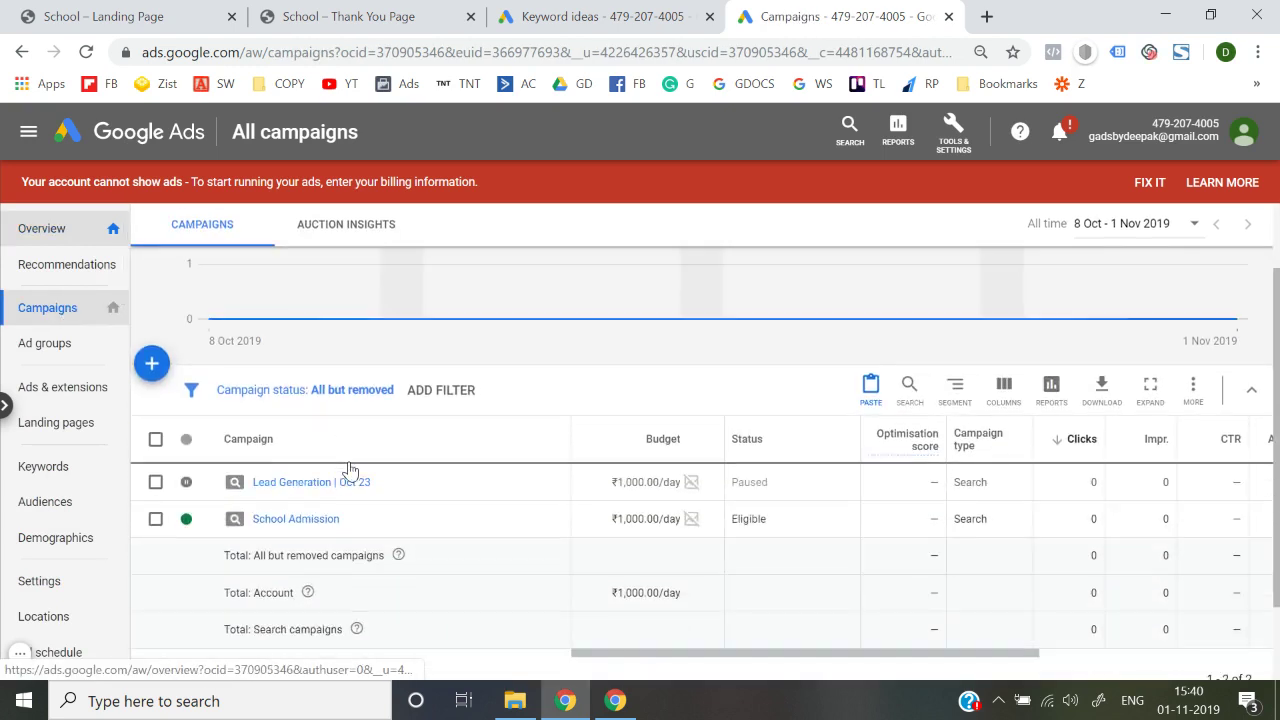
pyautogui.click(290, 519)
pyautogui.scroll(-2, 190, 578)
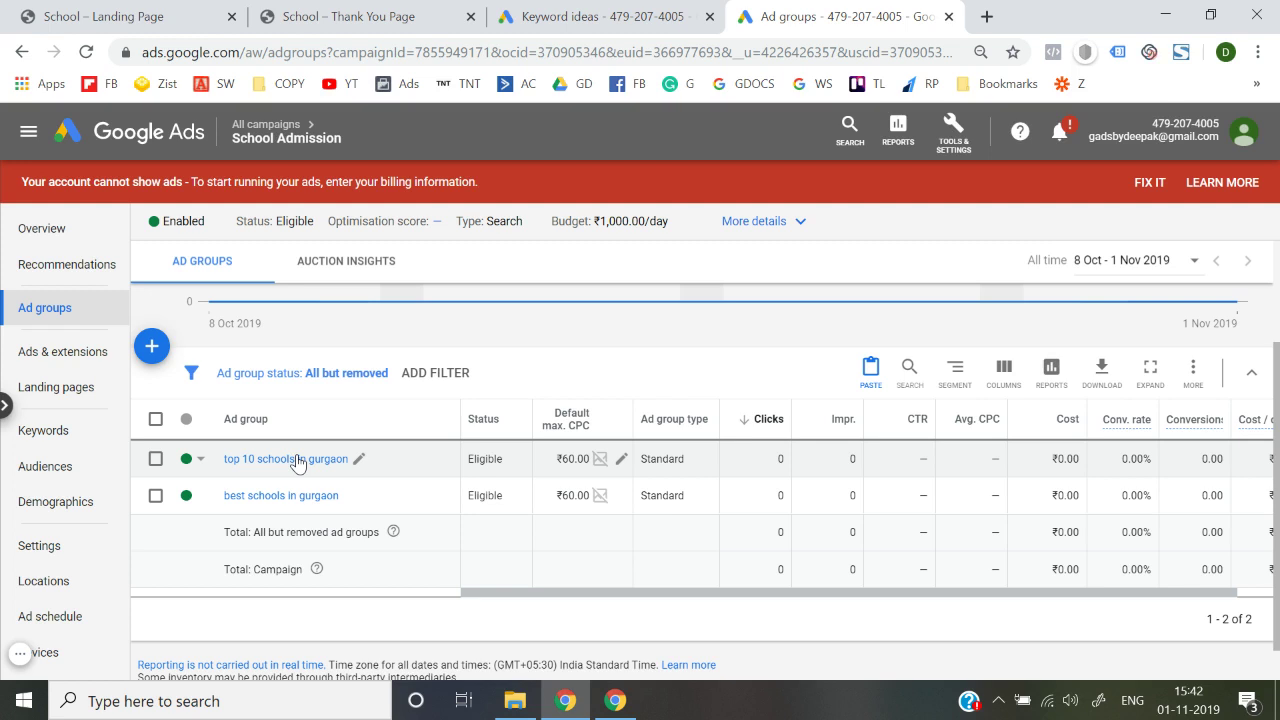
pyautogui.click(20, 656)
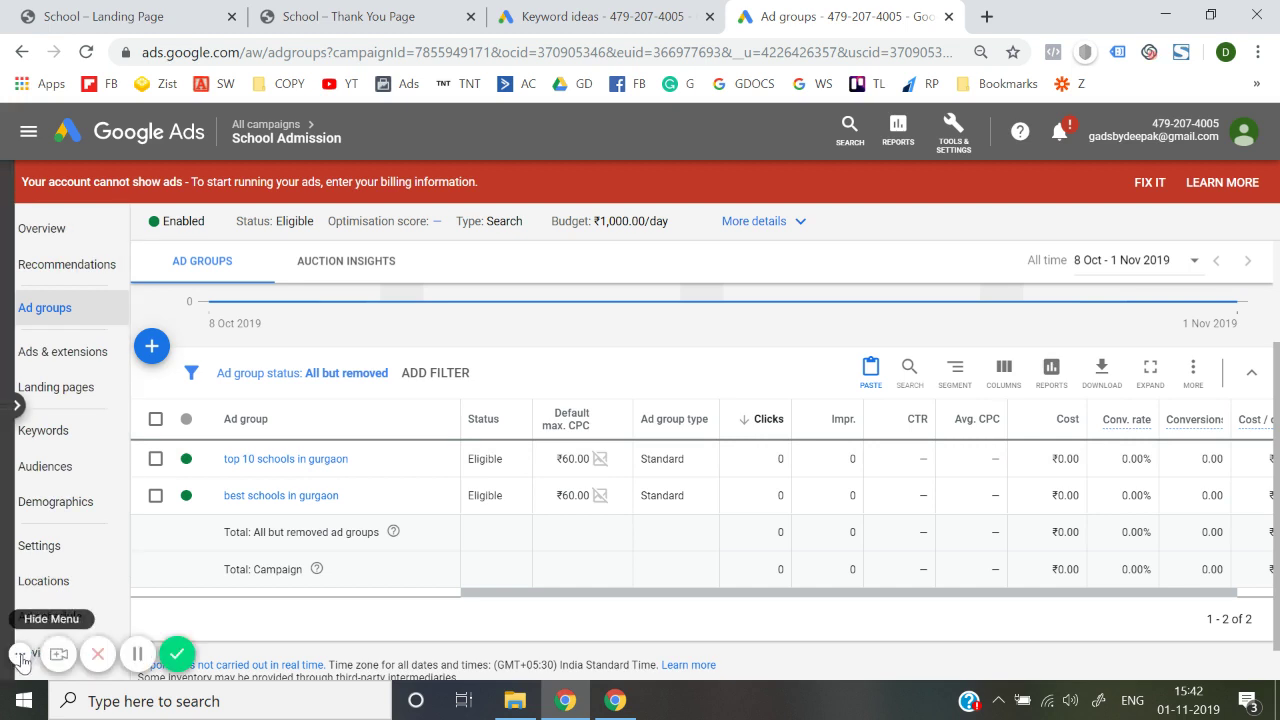